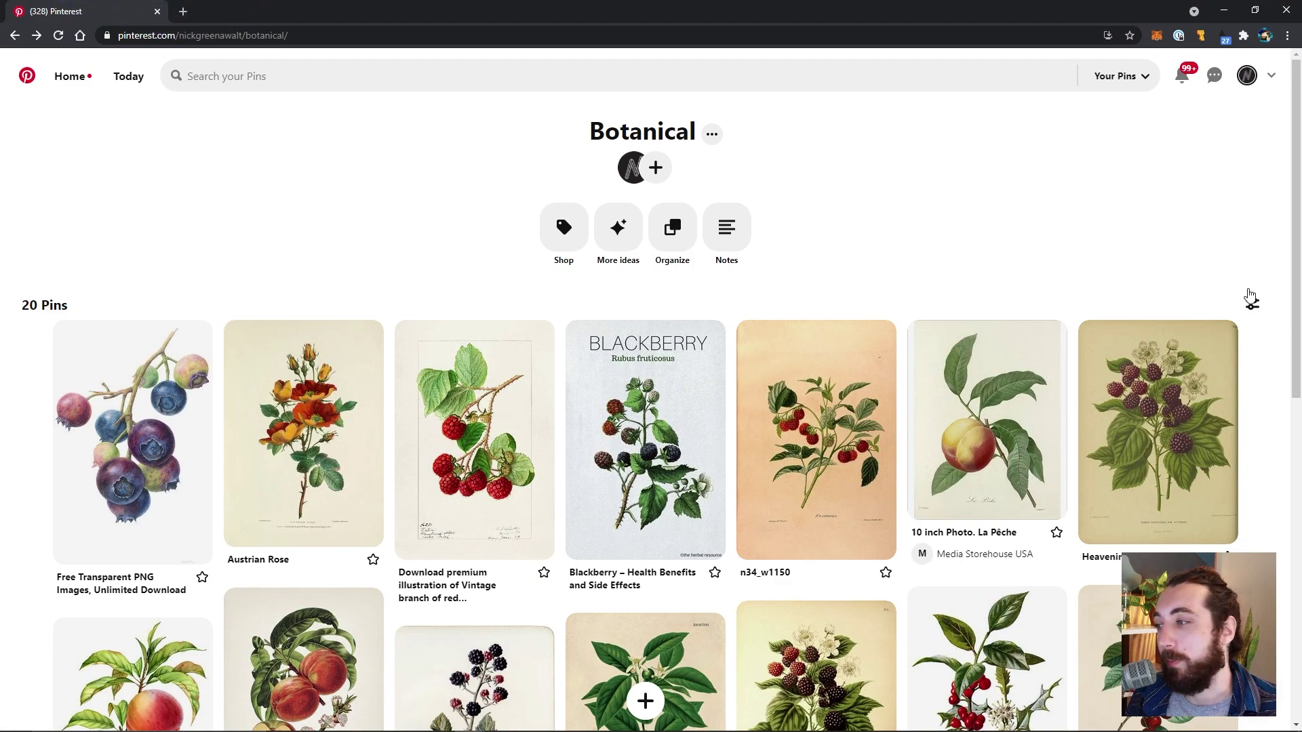
# Browse the Botanical board and open the 'inktober sketches drawing' blackberry branch pin
pyautogui.scroll(-4, 982, 298)
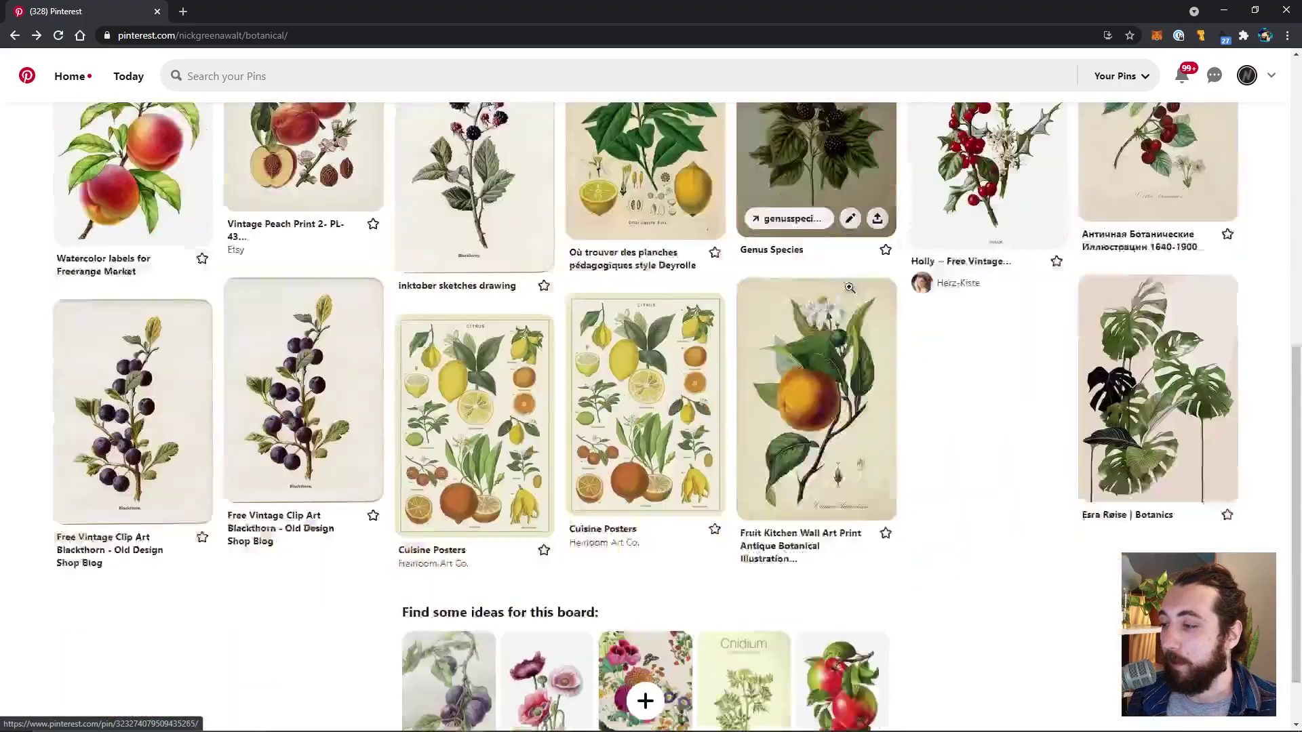
pyautogui.scroll(2, 1098, 312)
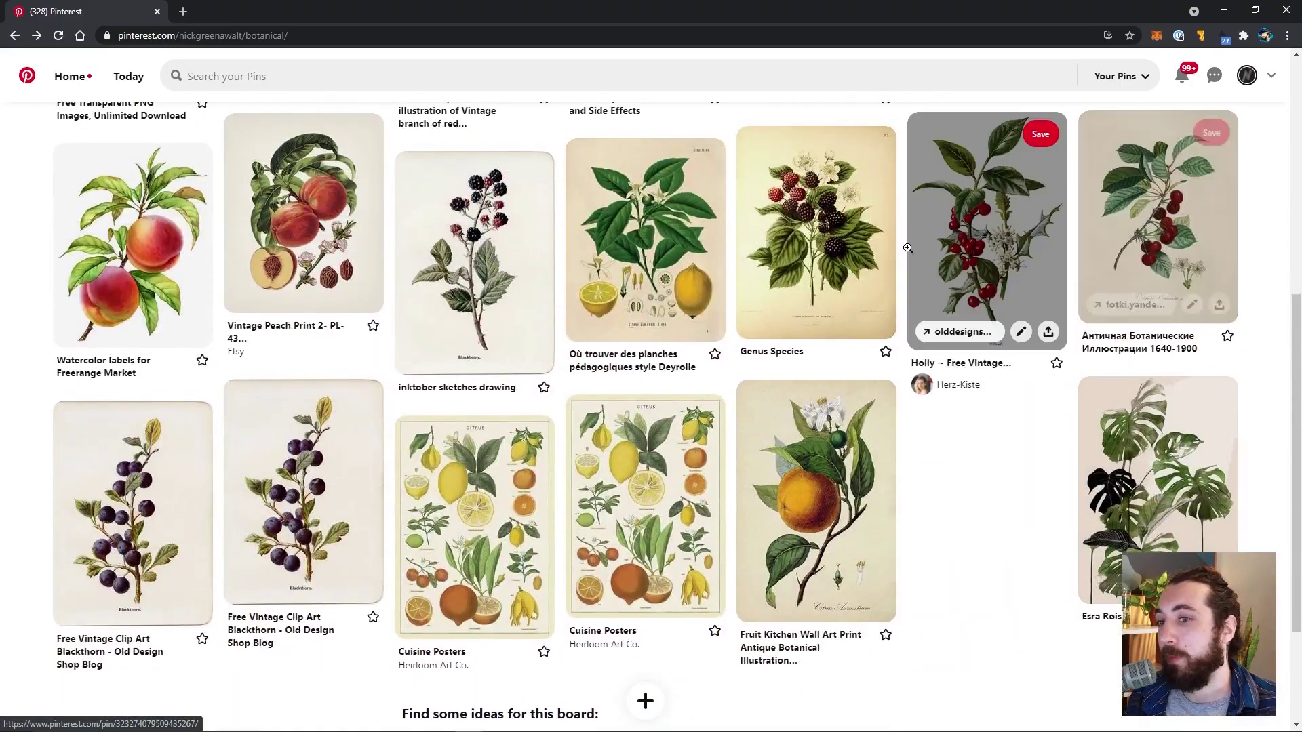
pyautogui.scroll(1, 1074, 312)
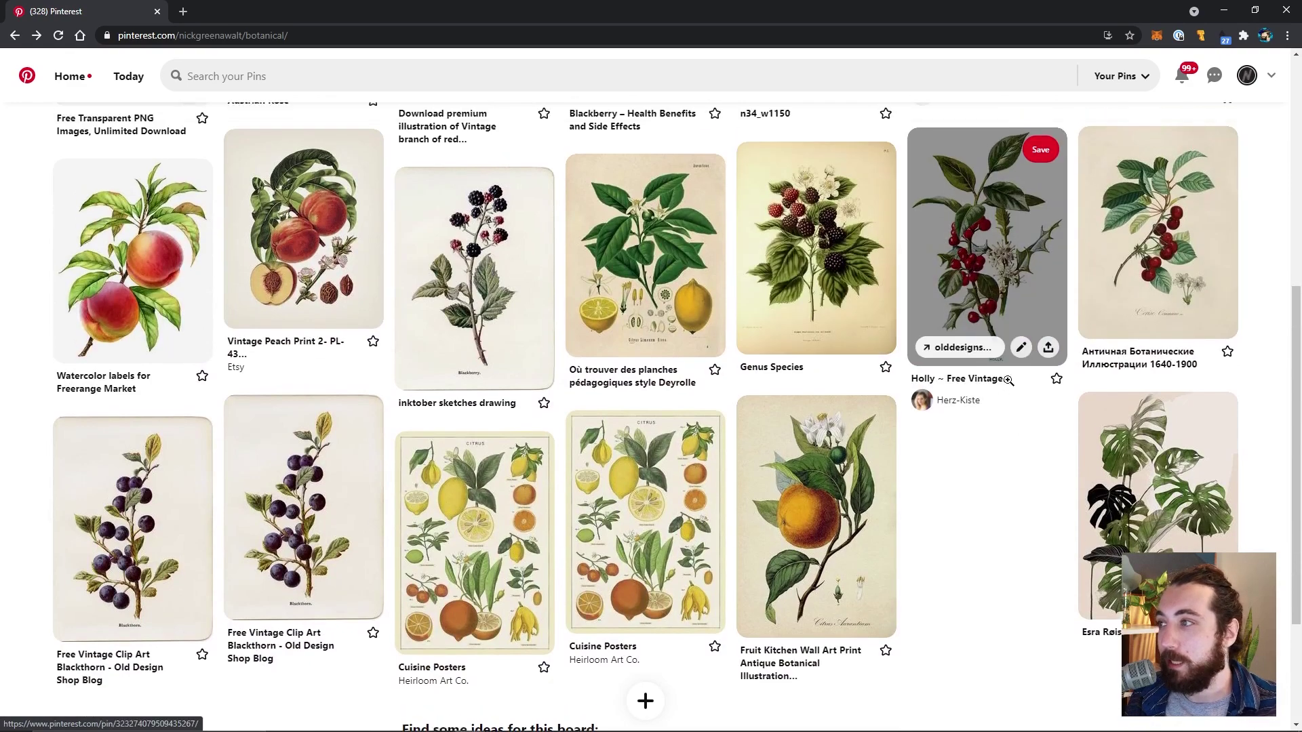
pyautogui.scroll(1, 1080, 330)
pyautogui.scroll(1, 962, 348)
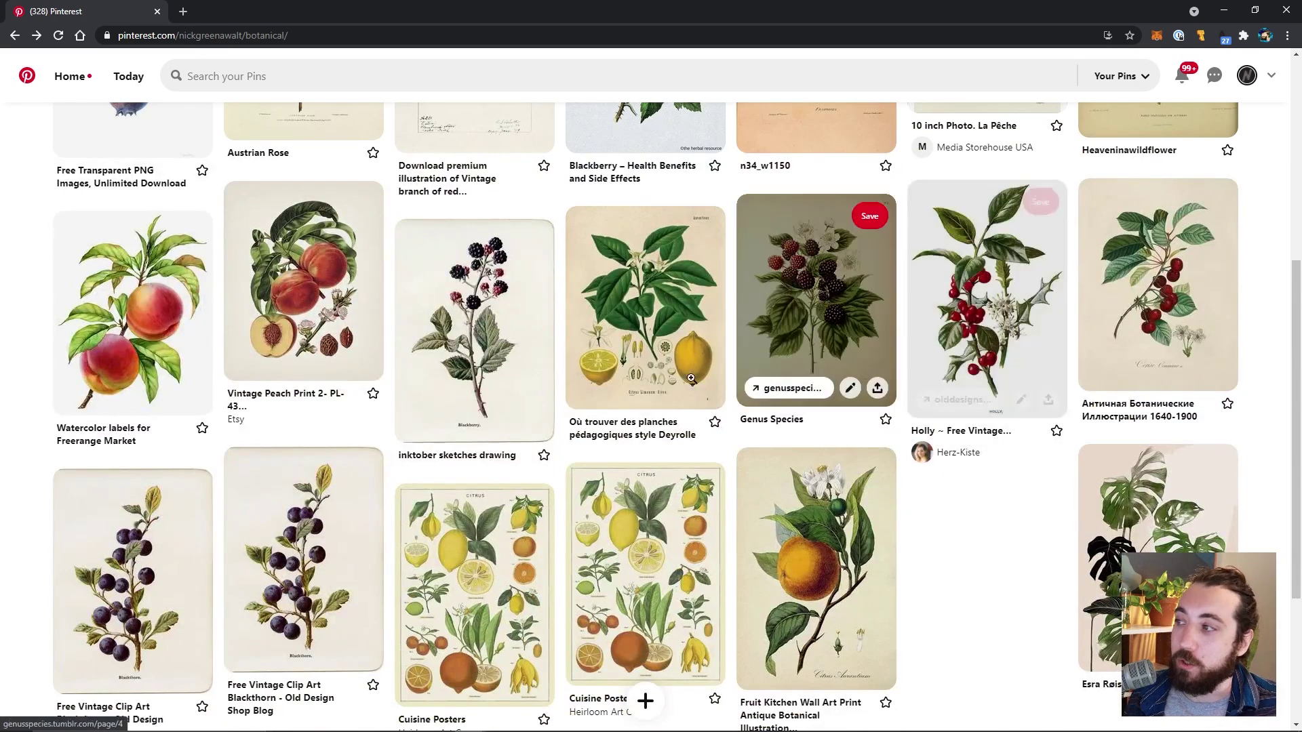
pyautogui.click(474, 332)
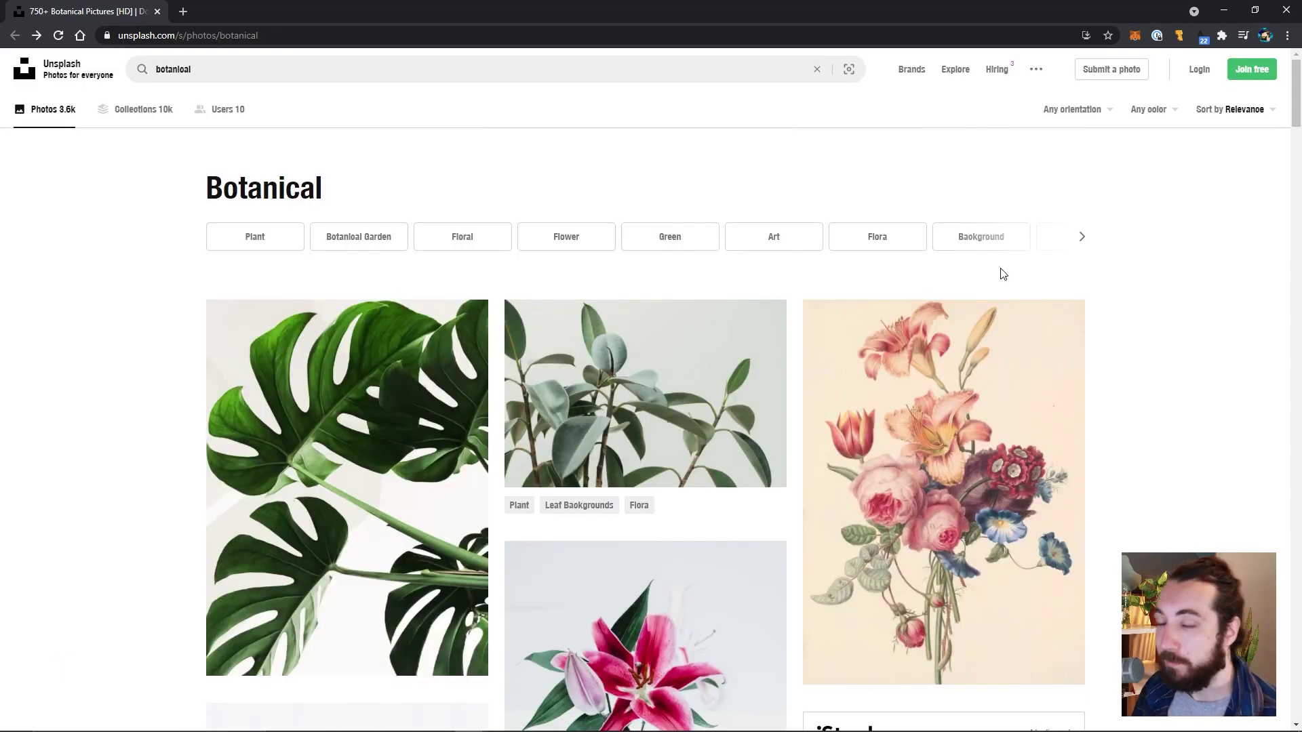
# View the green leaf photo zoomed in, then load 'joyce-g-SAFHNWxS9c4-unsplash.jpg' into Photoshop
pyautogui.scroll(-10, 1004, 271)
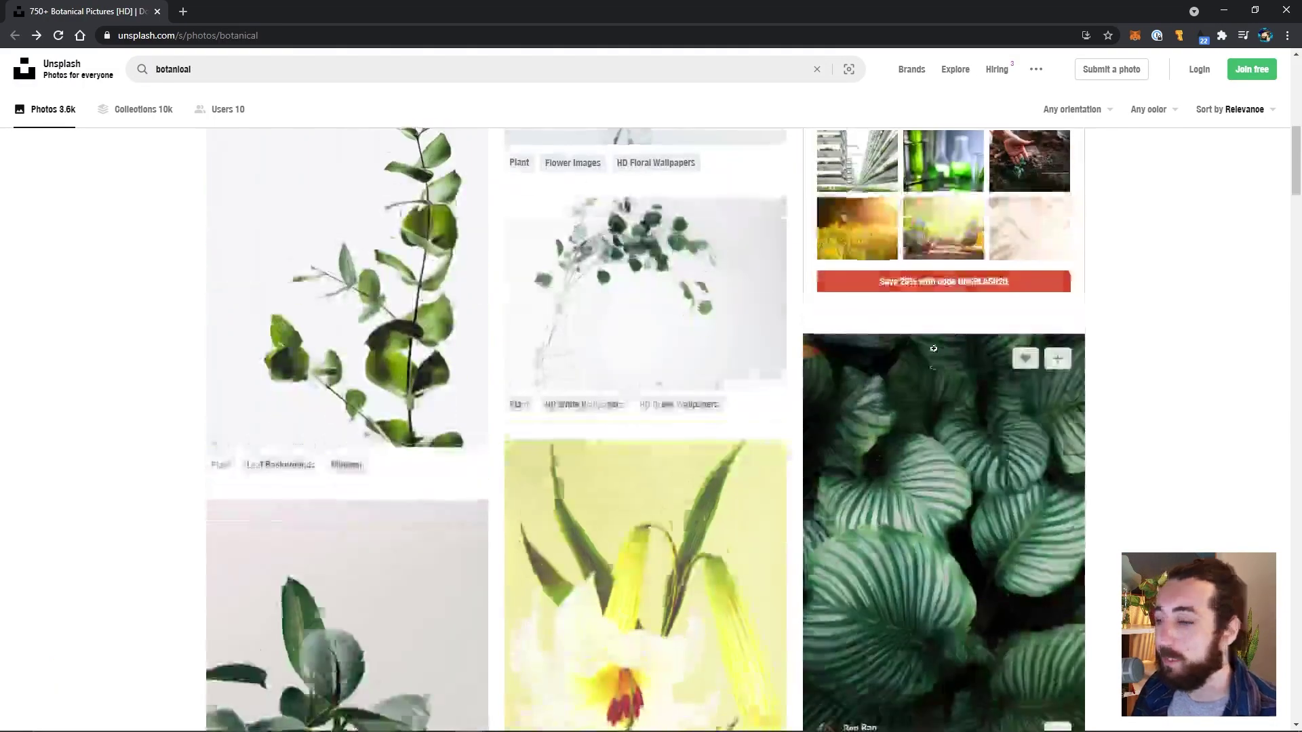
pyautogui.scroll(-5, 667, 405)
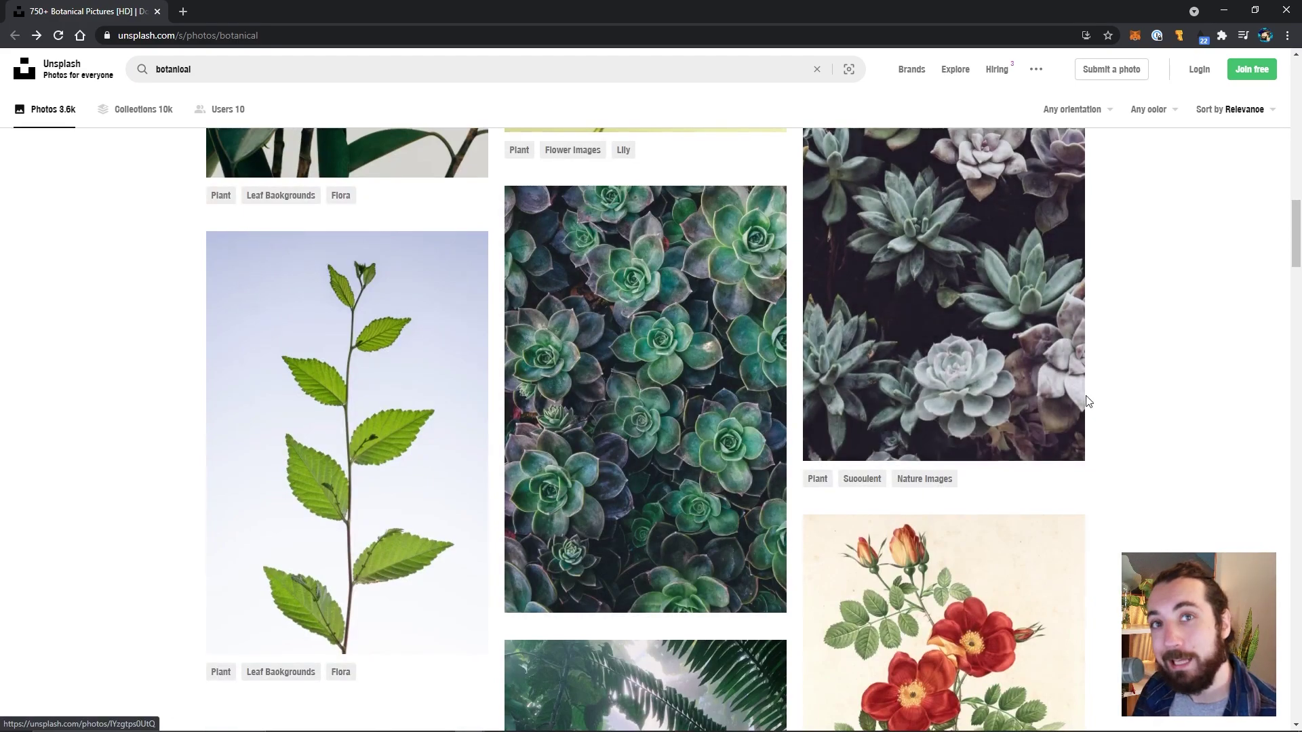
pyautogui.scroll(-10, 1119, 436)
pyautogui.scroll(10, 1157, 407)
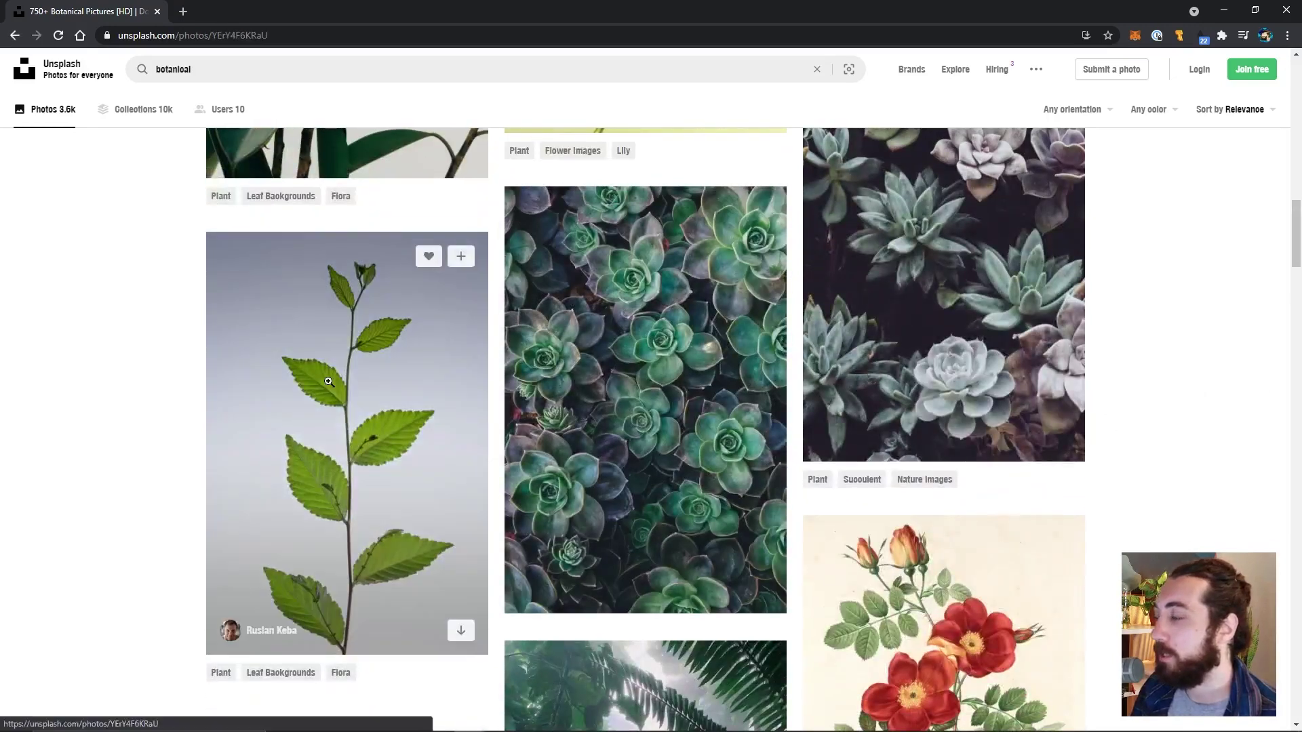
pyautogui.click(468, 325)
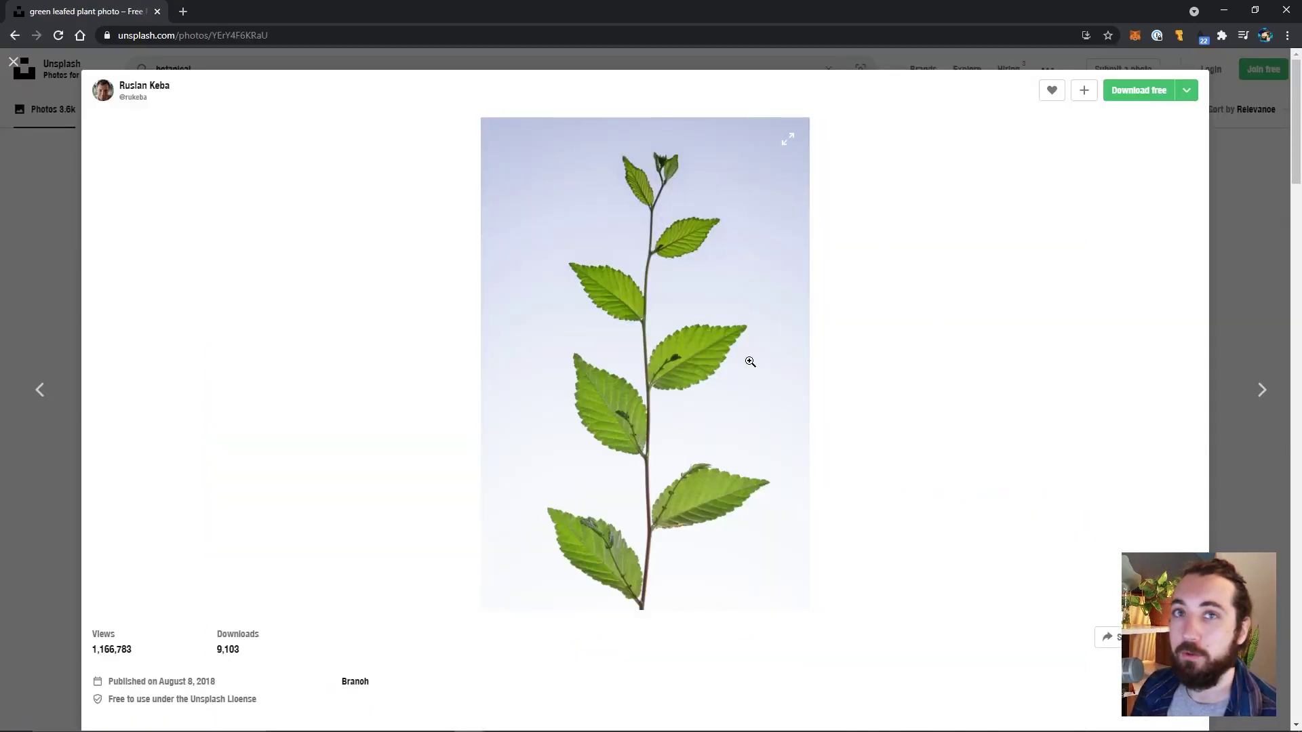
pyautogui.click(616, 354)
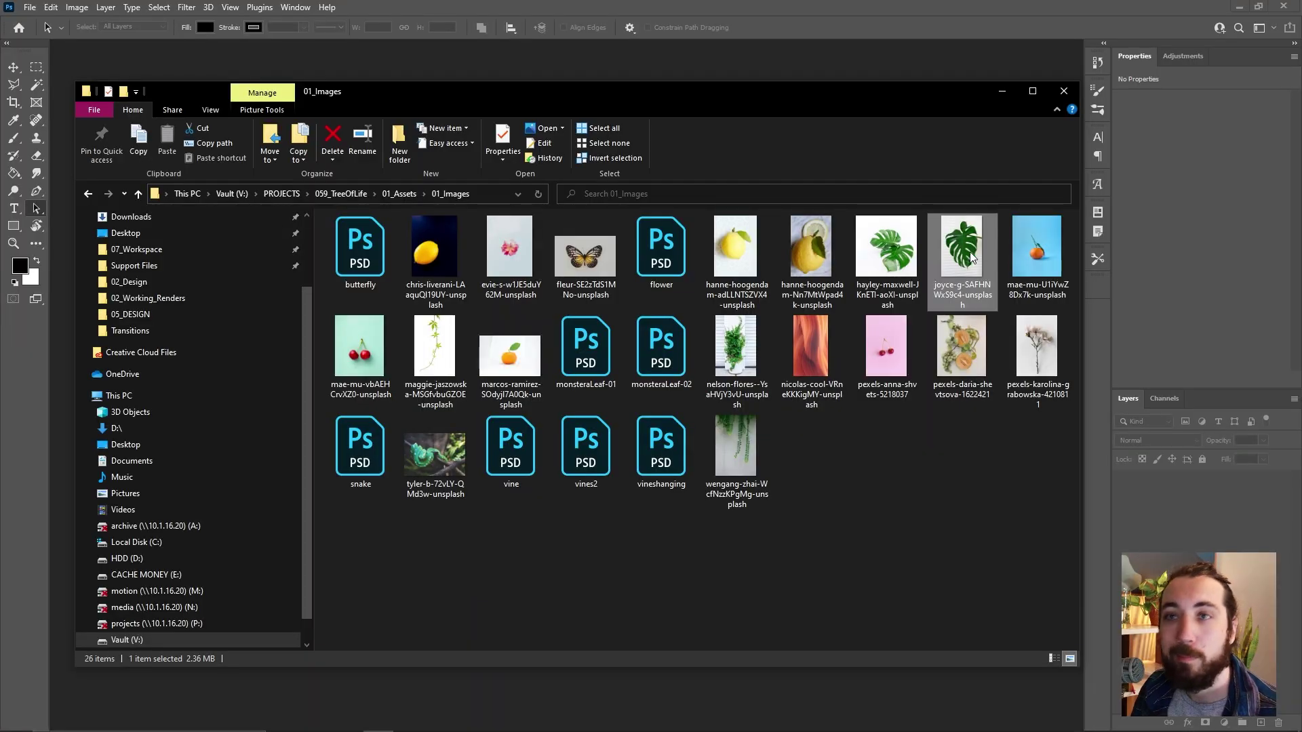
pyautogui.moveTo(970, 258); pyautogui.dragTo(774, 22)
pyautogui.press('space')
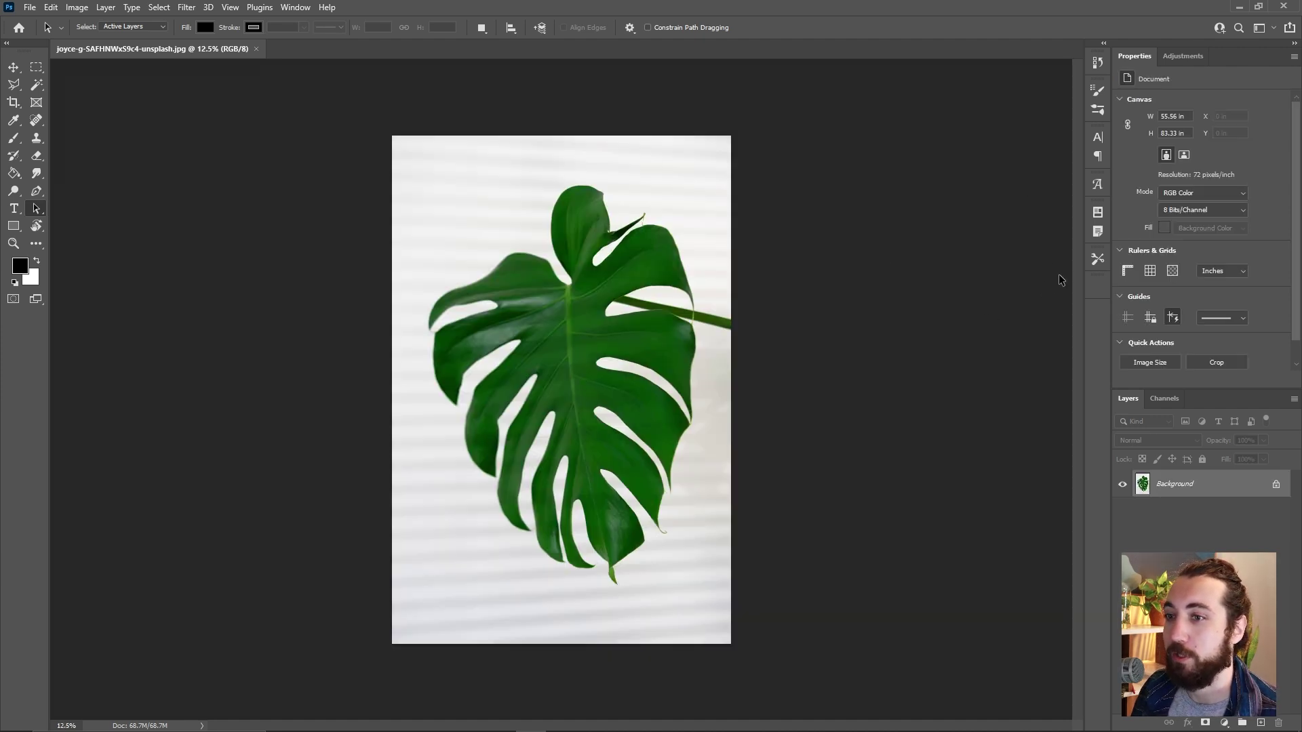
# Convert the Background to Layer 0 and remove the background behind the leaf
pyautogui.doubleClick(1141, 487)
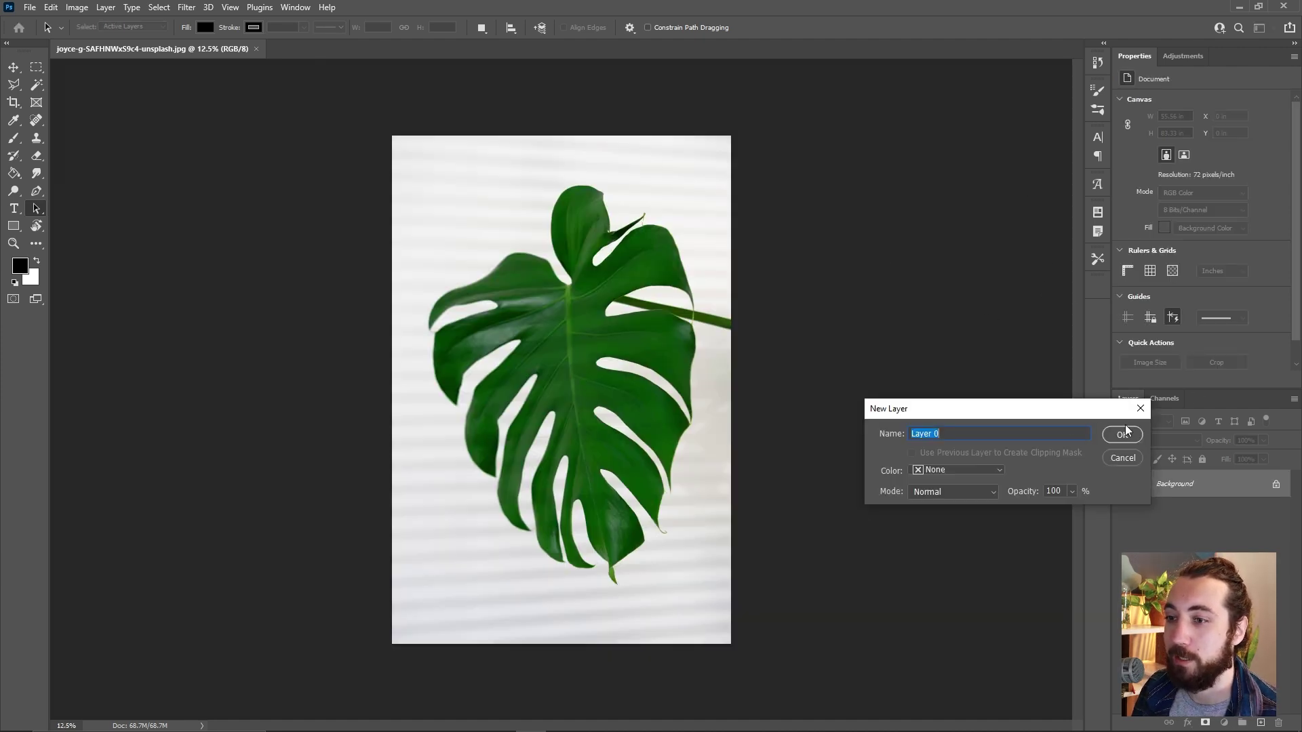
pyautogui.click(1124, 432)
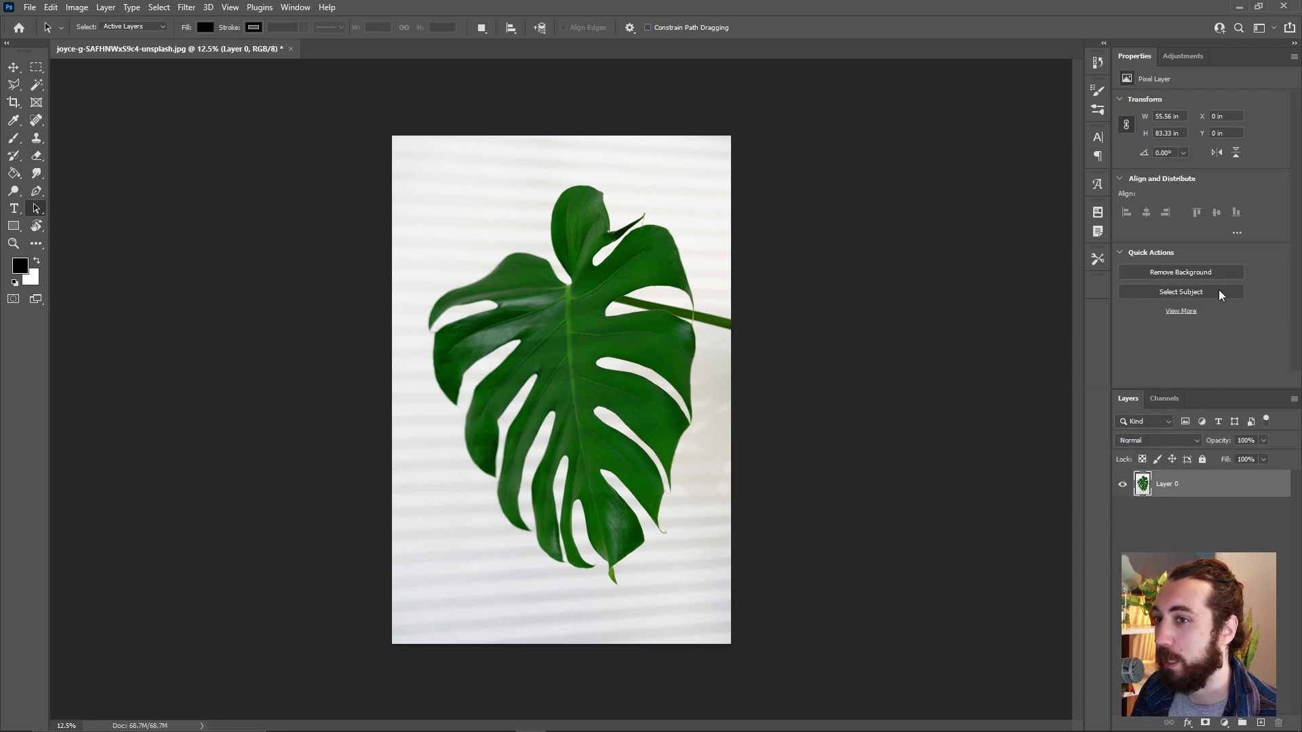
pyautogui.click(1186, 274)
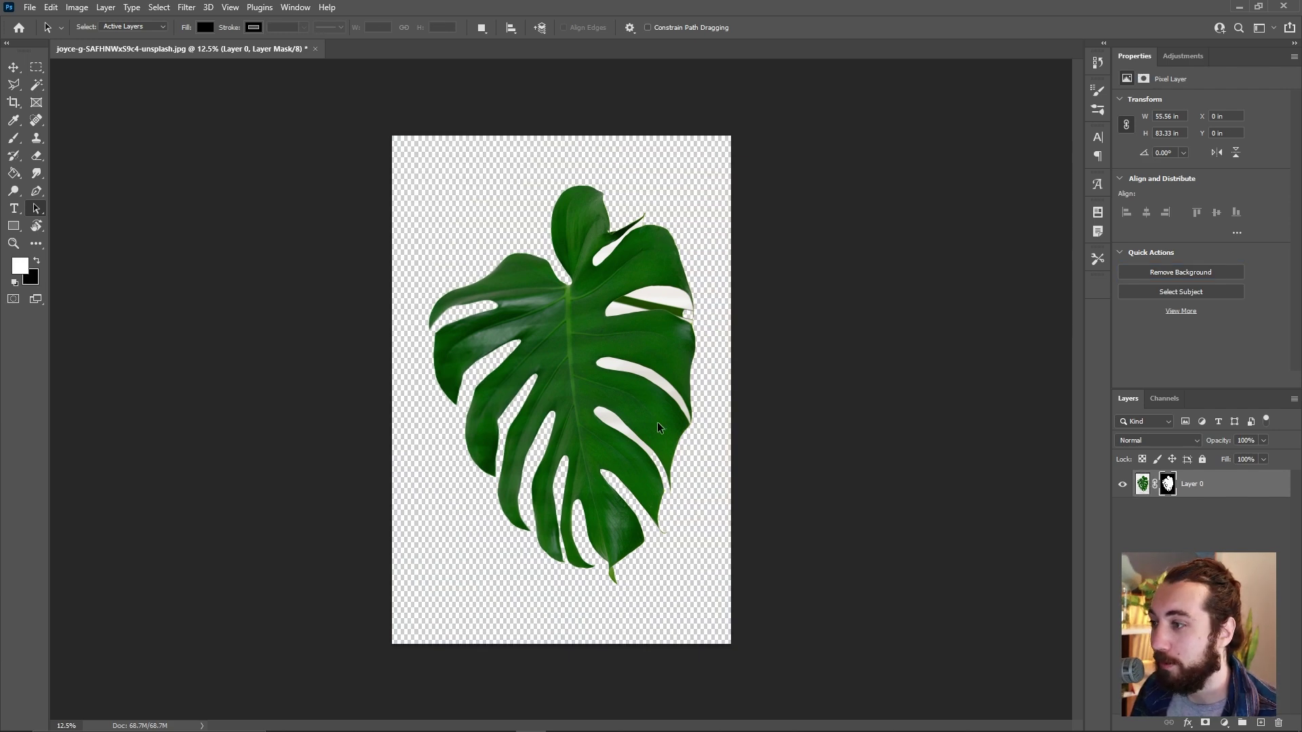
# Delete the leftover white patches with the Magic Wand and deselect
pyautogui.scroll(1, 703, 374)
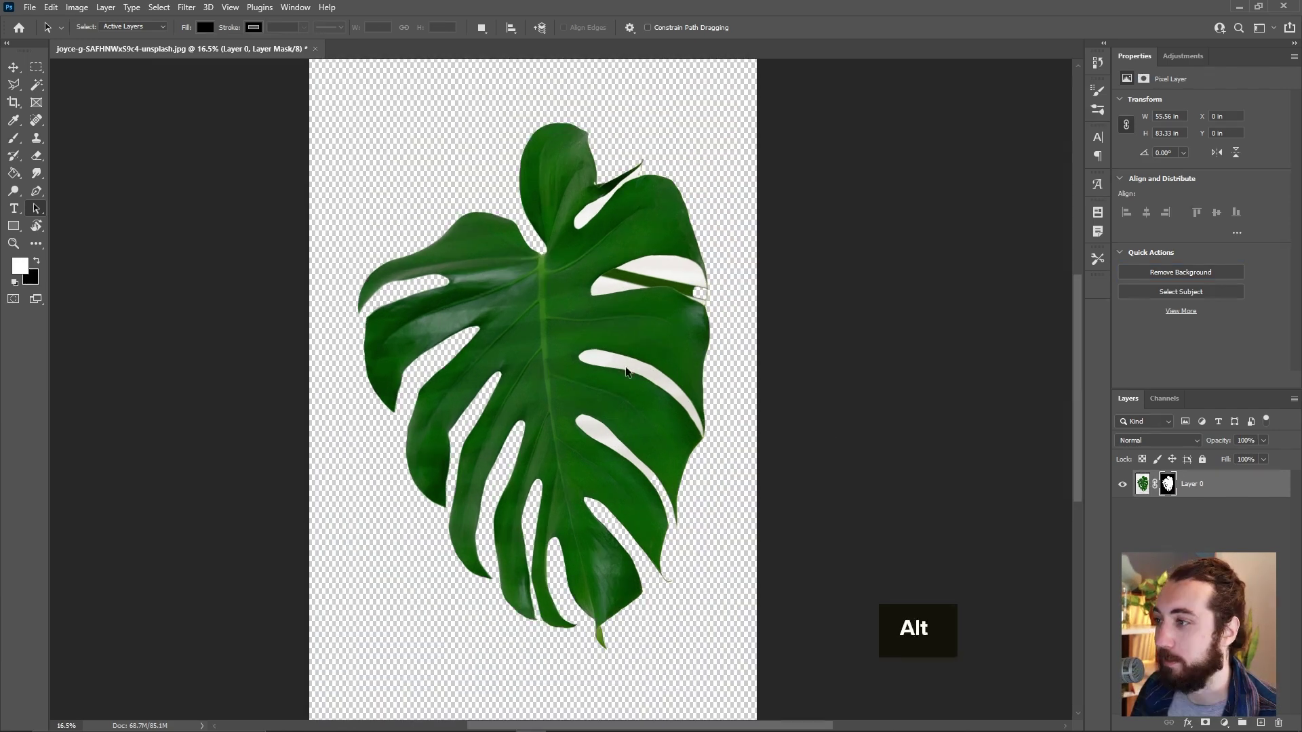
pyautogui.press('w')
pyautogui.click(630, 366)
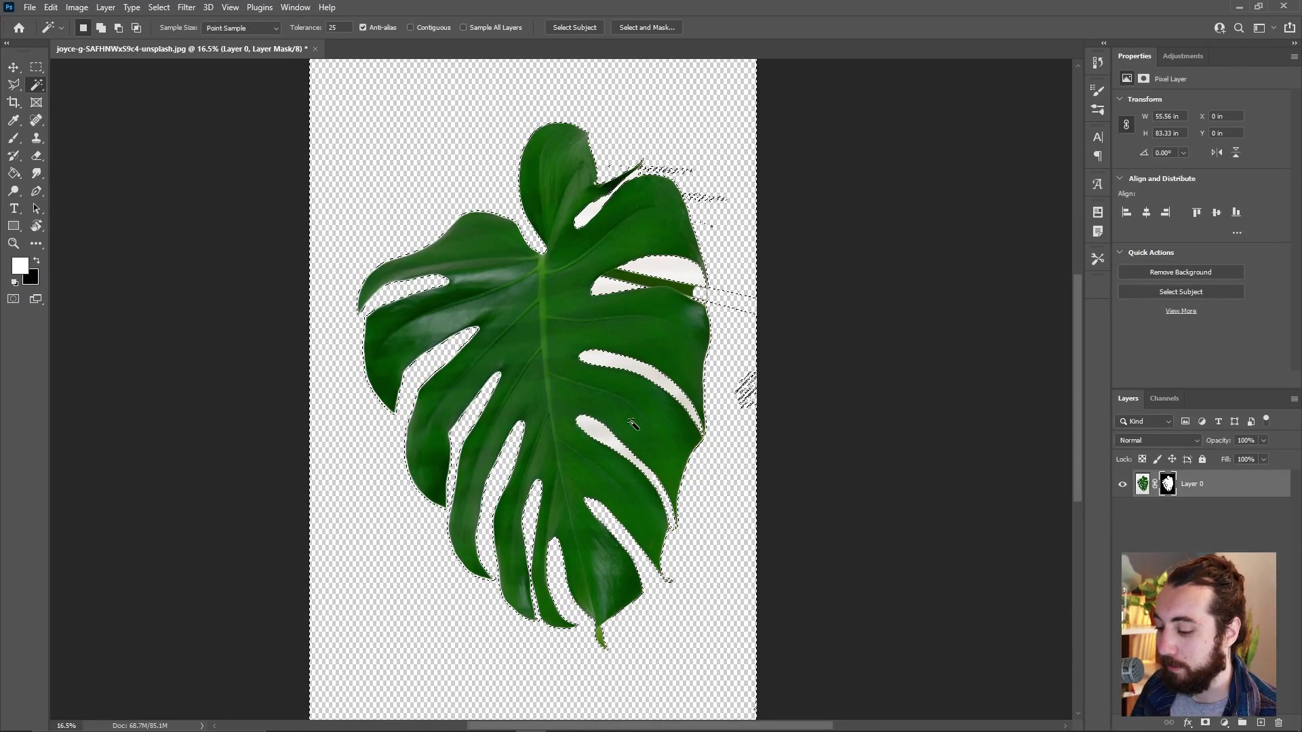
pyautogui.press('Delete')
pyautogui.hotkey('ctrl', 'd')
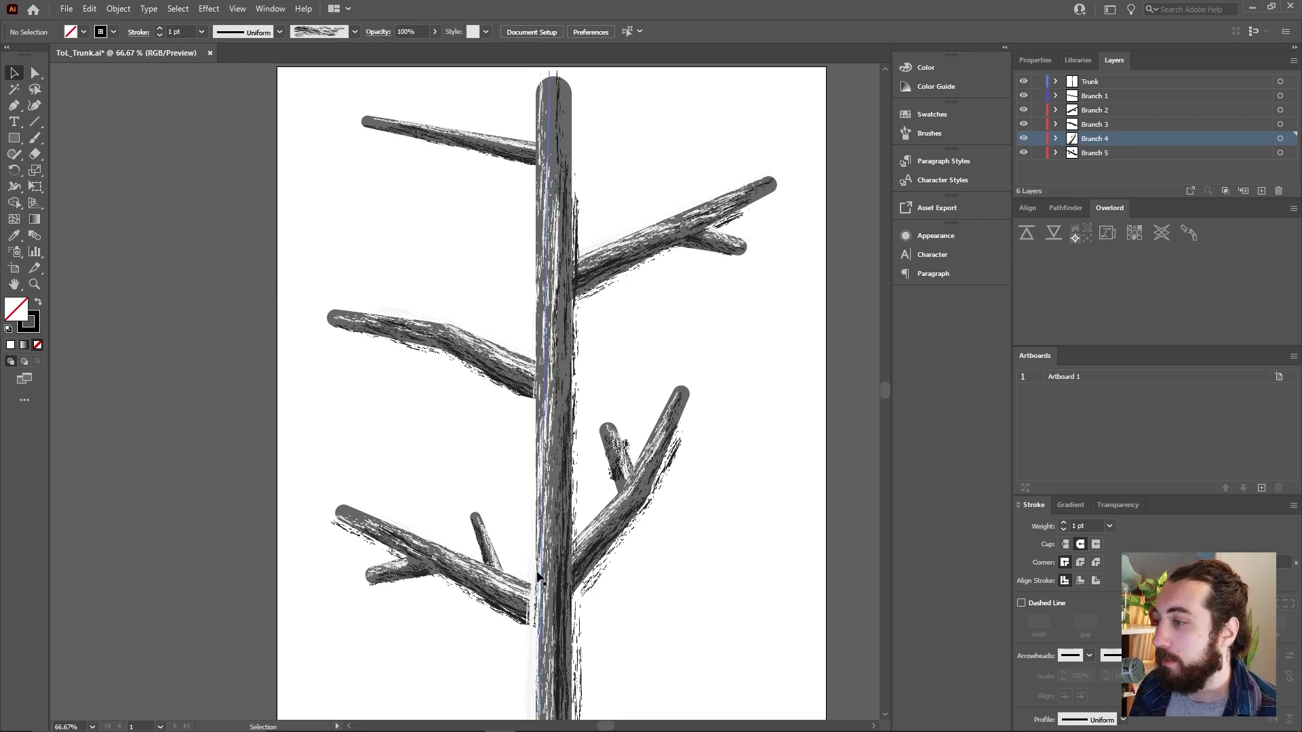
# Draw a new branch line at the upper left with a 50 pt stroke
pyautogui.click(37, 125)
pyautogui.moveTo(224, 184); pyautogui.dragTo(470, 219)
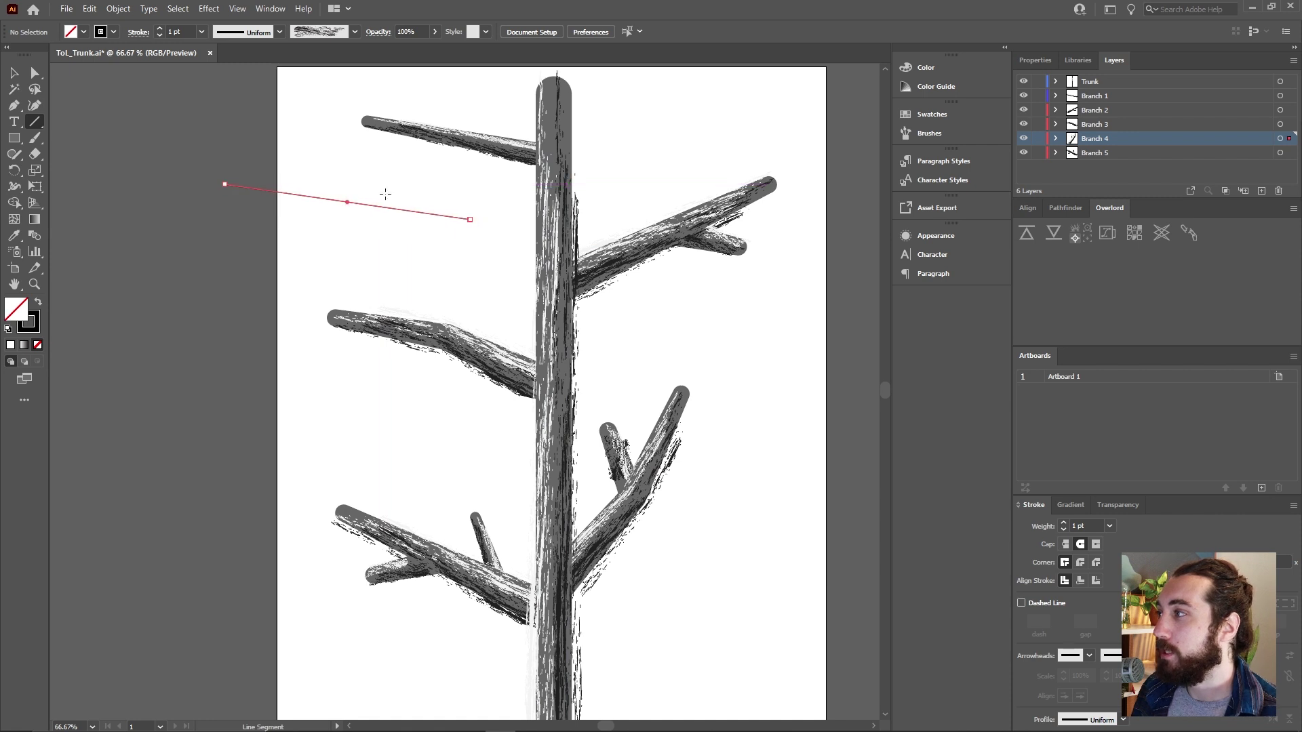
pyautogui.keyDown('shift'); pyautogui.click(160, 29); pyautogui.keyUp('shift')
pyautogui.keyDown('shift'); pyautogui.click(160, 28); pyautogui.keyUp('shift')
pyautogui.keyDown('shift'); pyautogui.click(160, 29); pyautogui.keyUp('shift')
pyautogui.keyDown('shift'); pyautogui.click(160, 28); pyautogui.keyUp('shift')
pyautogui.keyDown('shift'); pyautogui.click(160, 28); pyautogui.keyUp('shift')
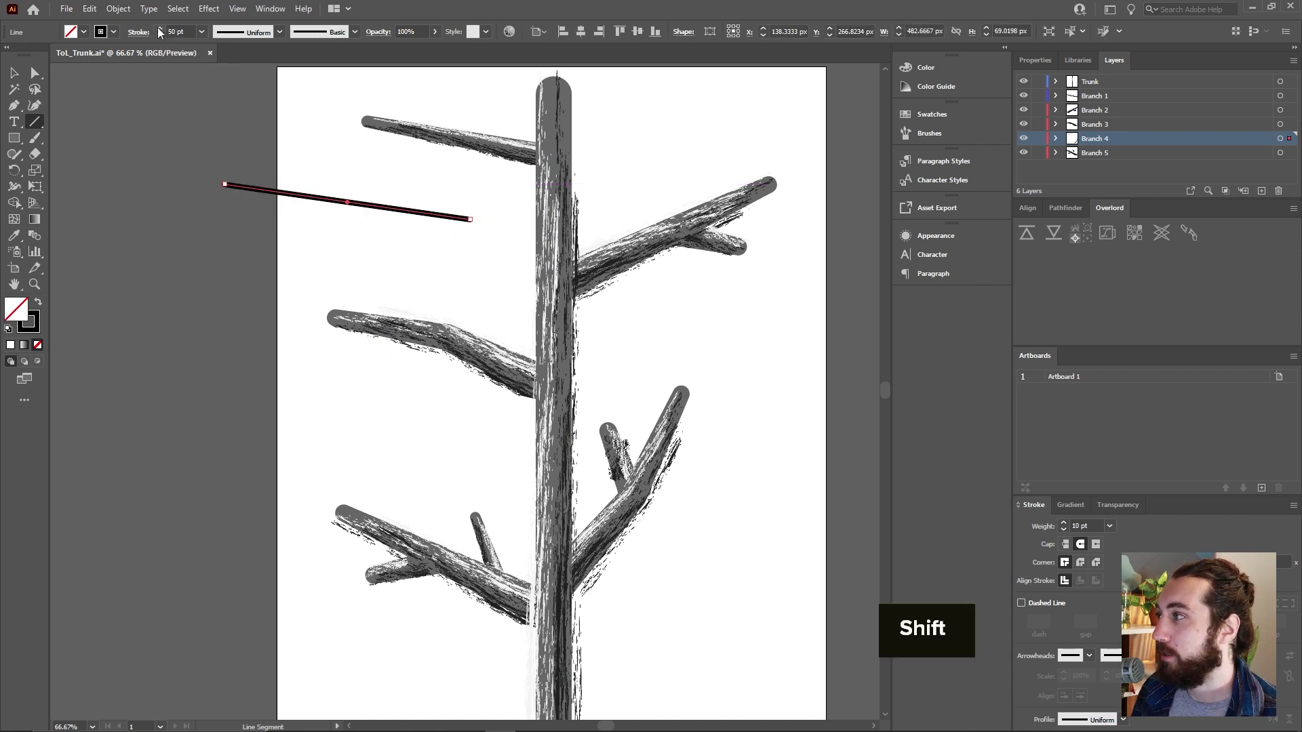
pyautogui.keyDown('shift'); pyautogui.click(160, 28); pyautogui.keyUp('shift')
pyautogui.keyDown('shift'); pyautogui.click(160, 29); pyautogui.keyUp('shift')
# Apply the charcoal brush to the new line and return to the Selection tool
pyautogui.click(319, 34)
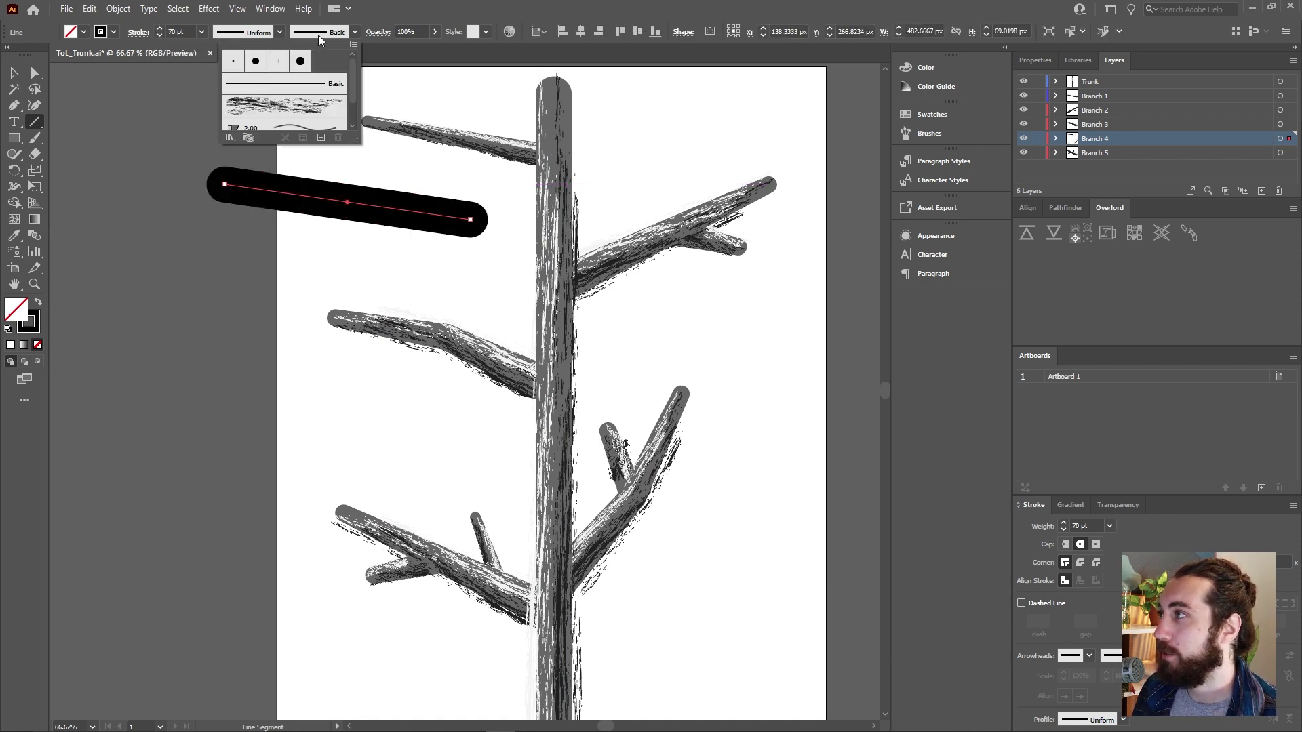
pyautogui.click(322, 103)
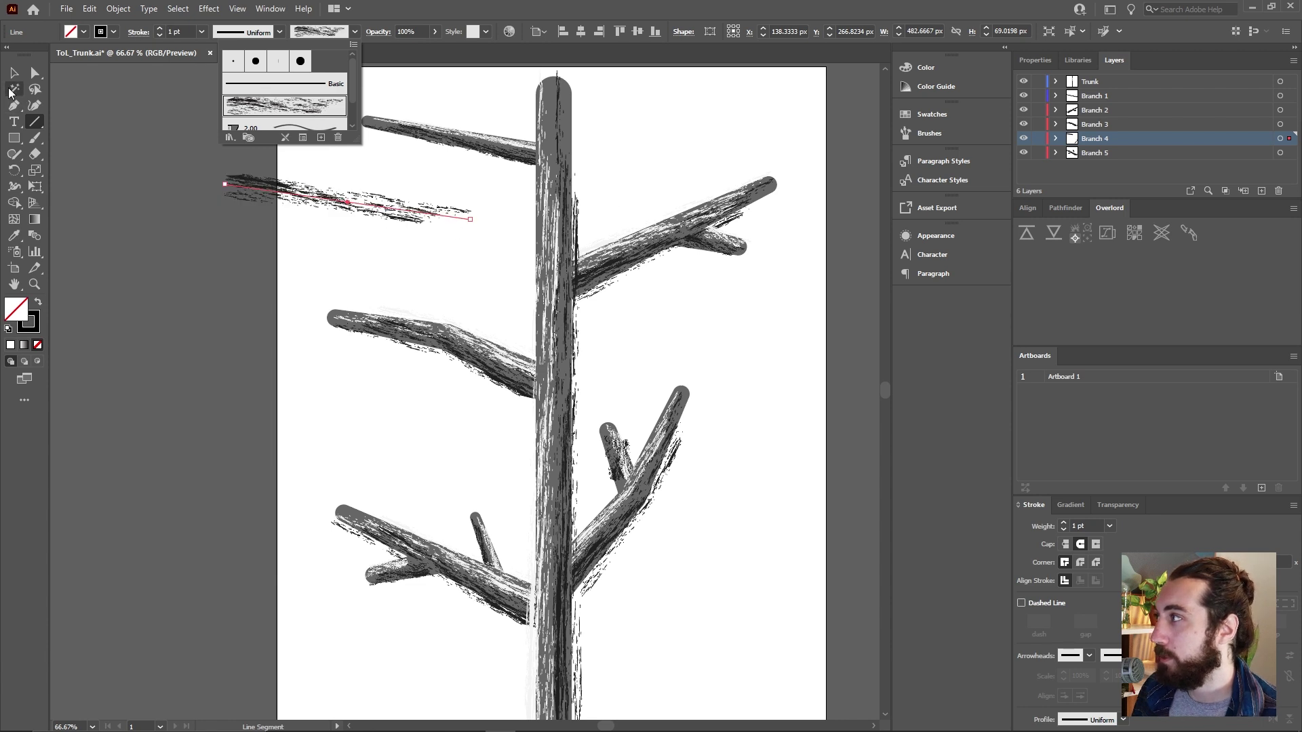
pyautogui.press('Escape')
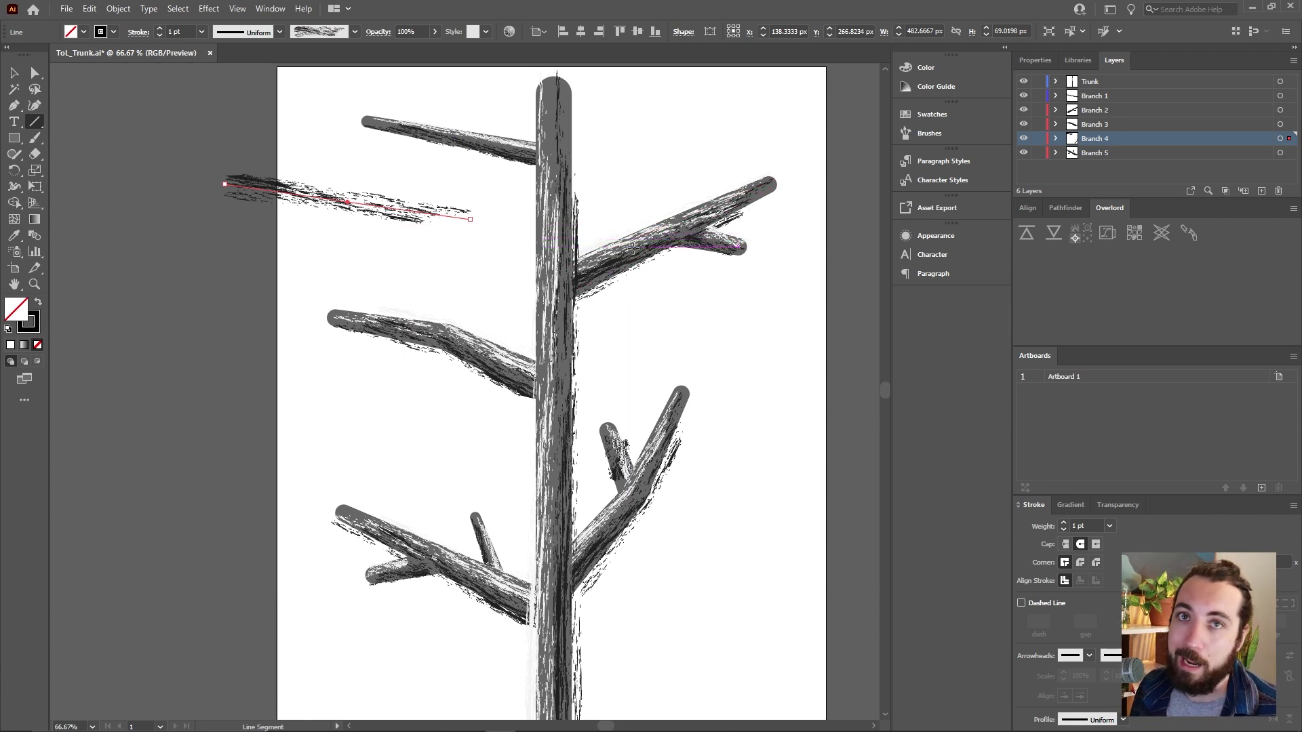
pyautogui.click(15, 78)
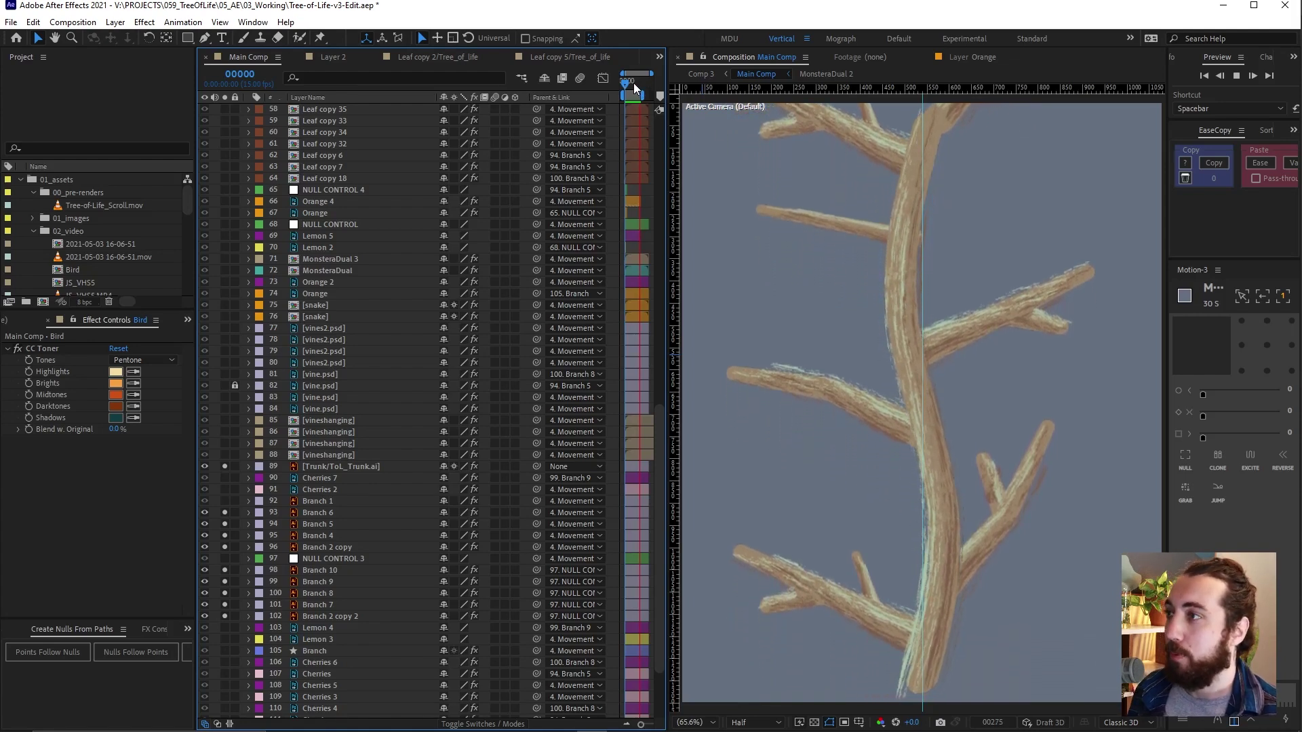
# Stop the Main Comp preview of the sprouting tree branches
pyautogui.press('space')
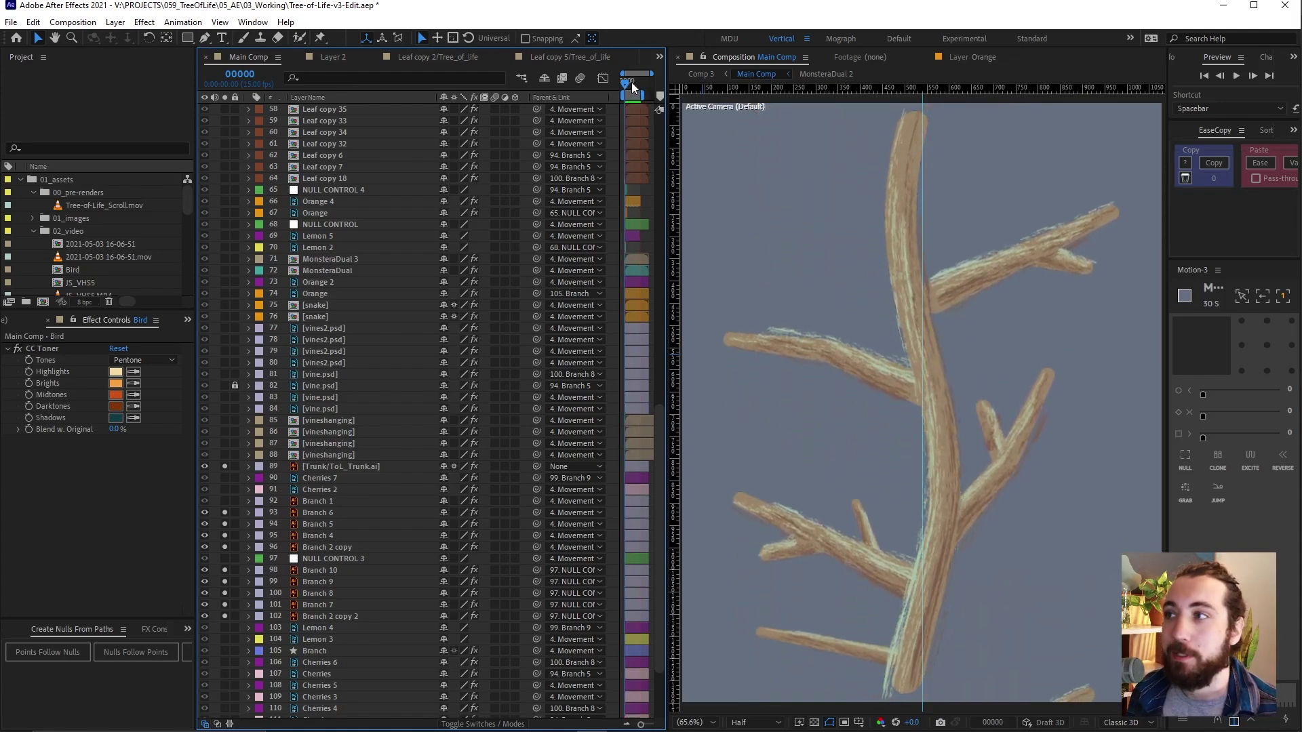
# Jump to frame 00125 and solo the snake, vine and Leaf copy layers
pyautogui.click(631, 83)
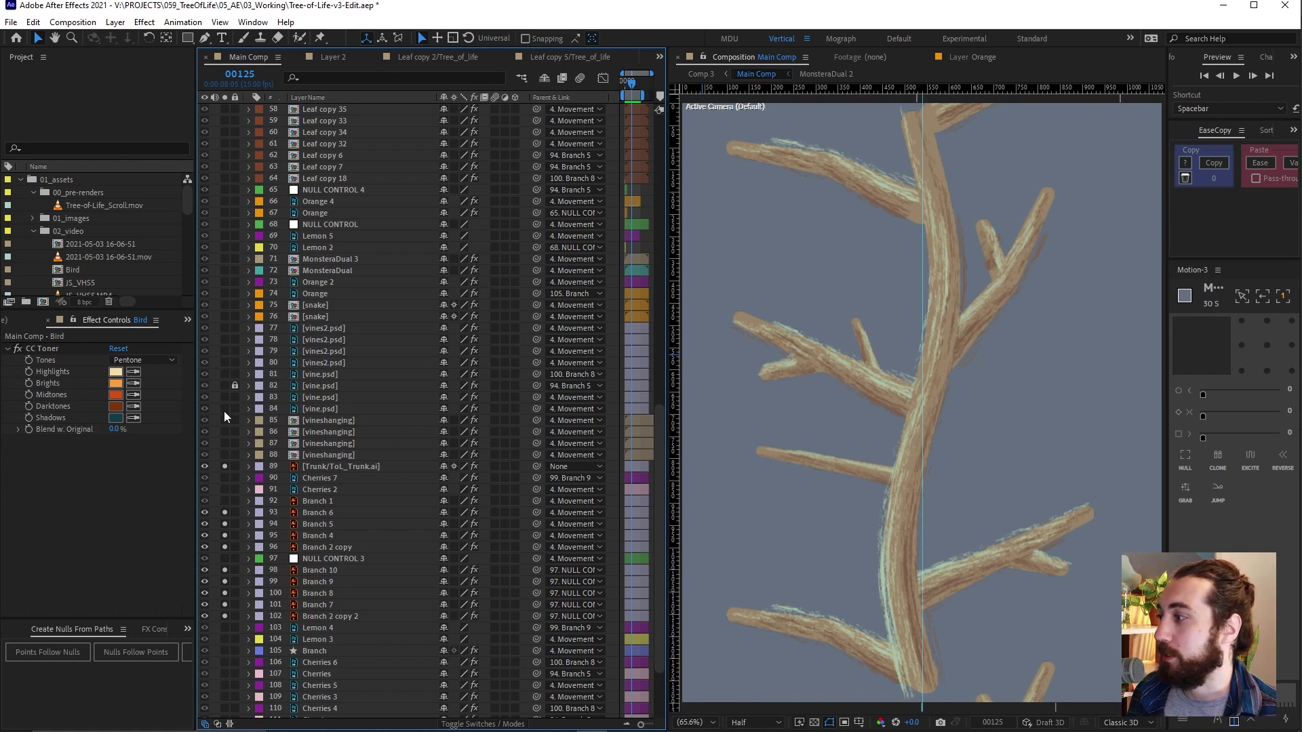
pyautogui.moveTo(225, 409); pyautogui.dragTo(225, 308)
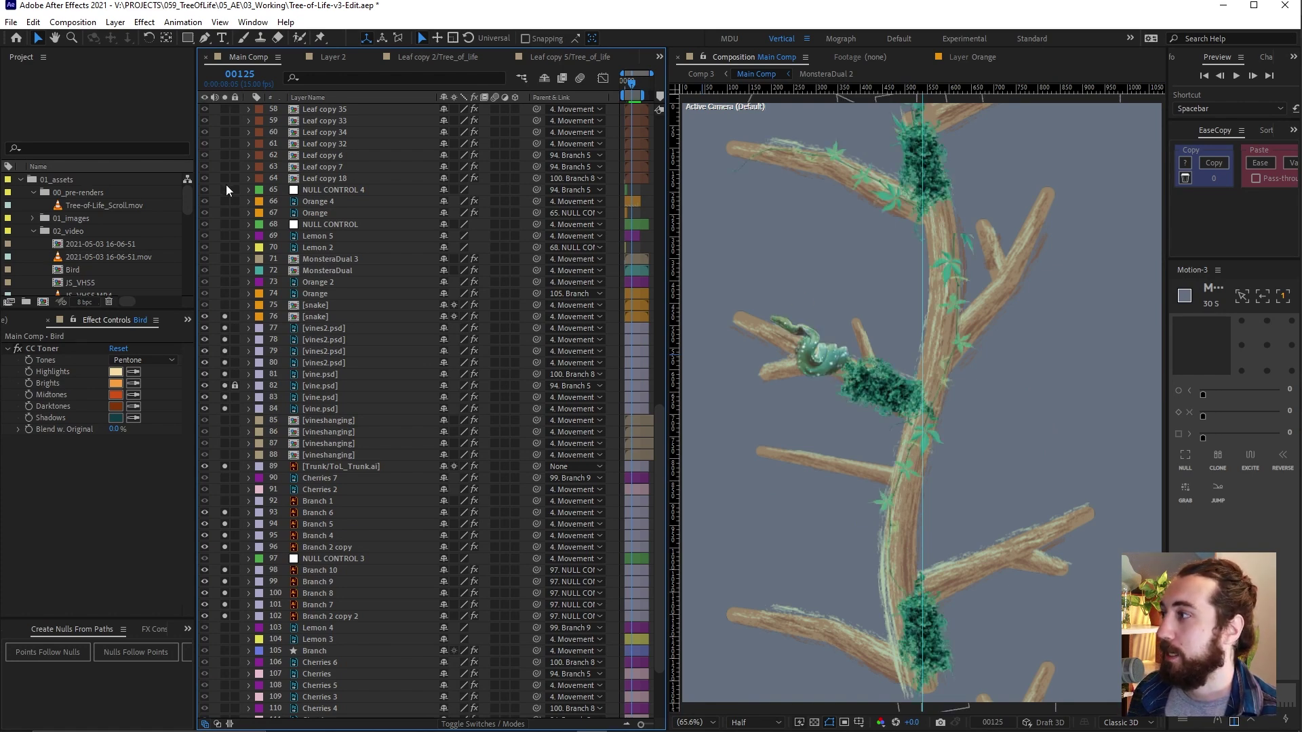
pyautogui.moveTo(226, 179); pyautogui.dragTo(225, 122)
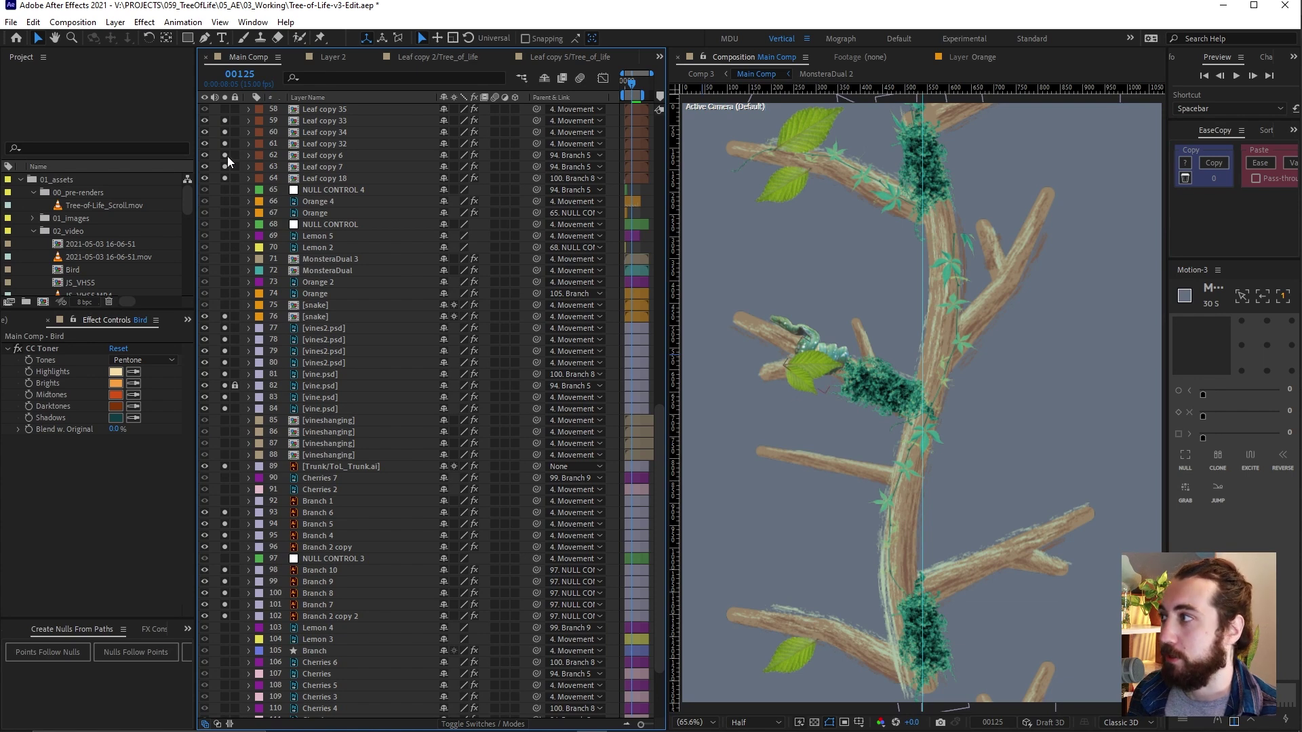
pyautogui.scroll(6, 228, 163)
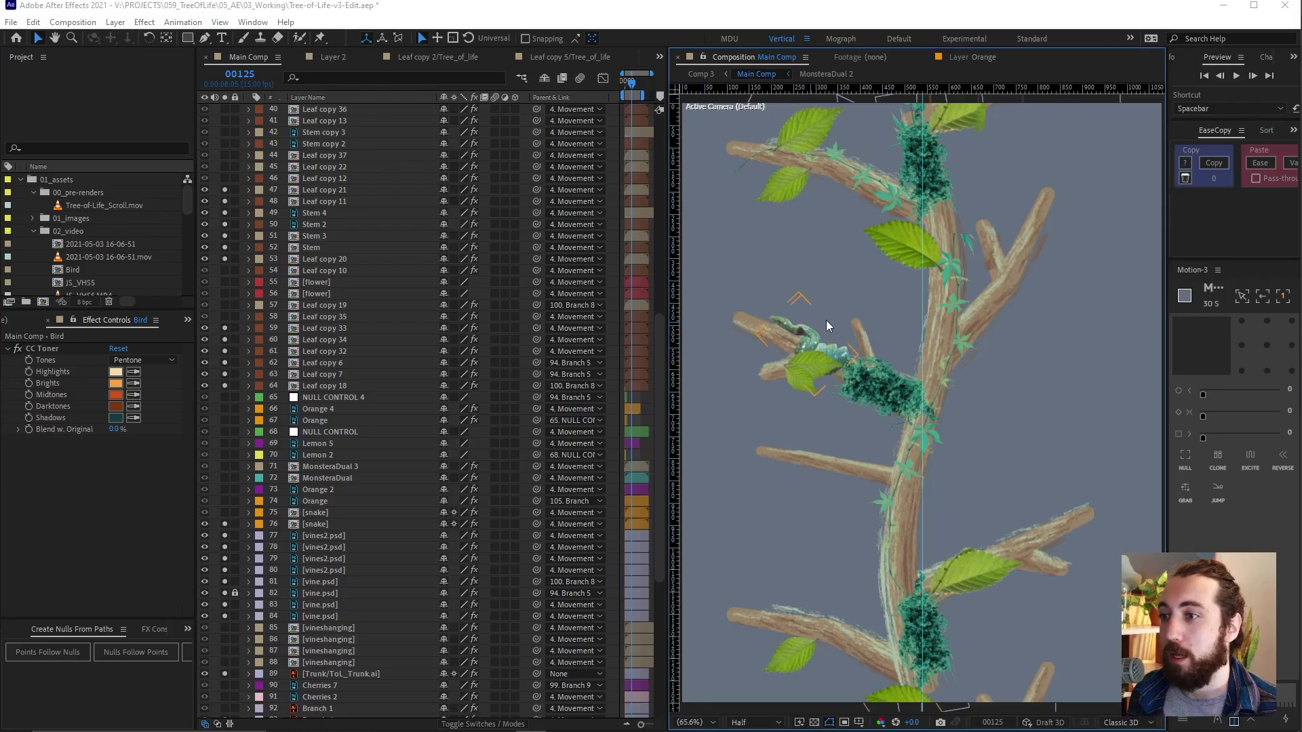
# Scale the monstera leaf (Layer 0) down proportionally, zooming out and back in
pyautogui.scroll(-3, 960, 359)
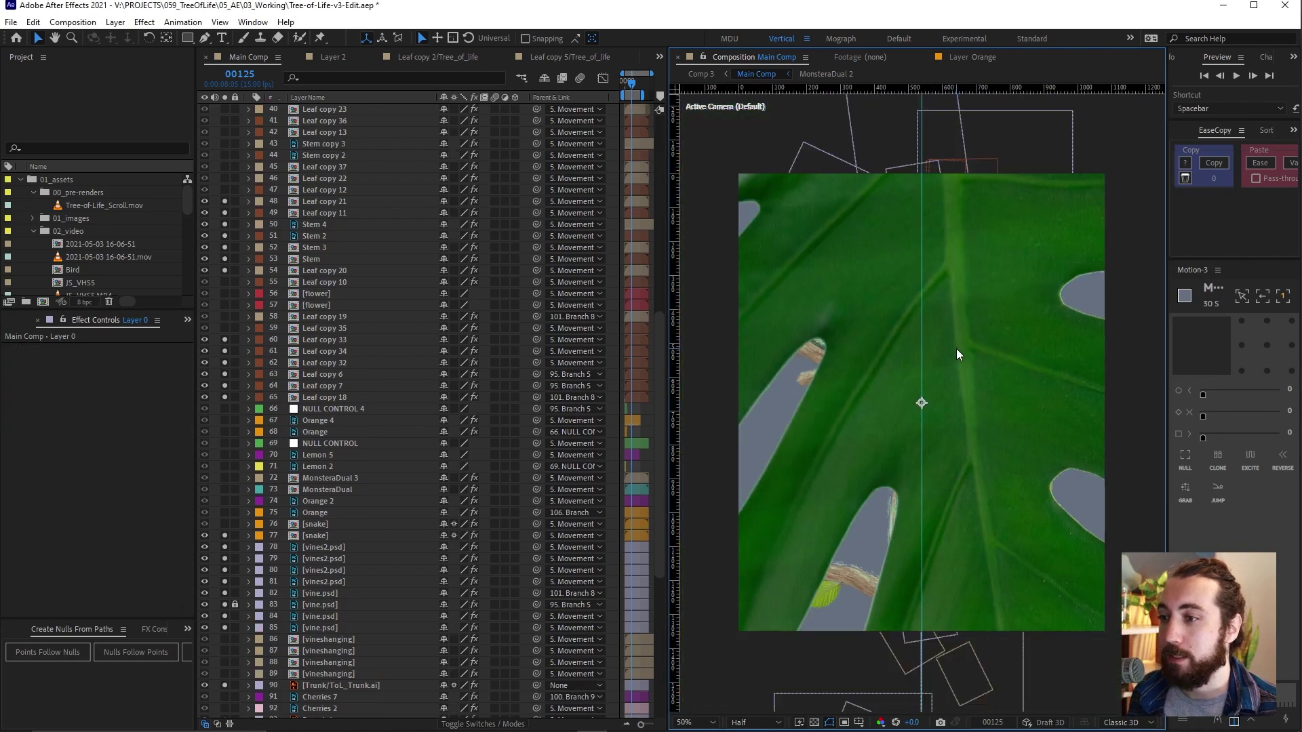
pyautogui.press(',')
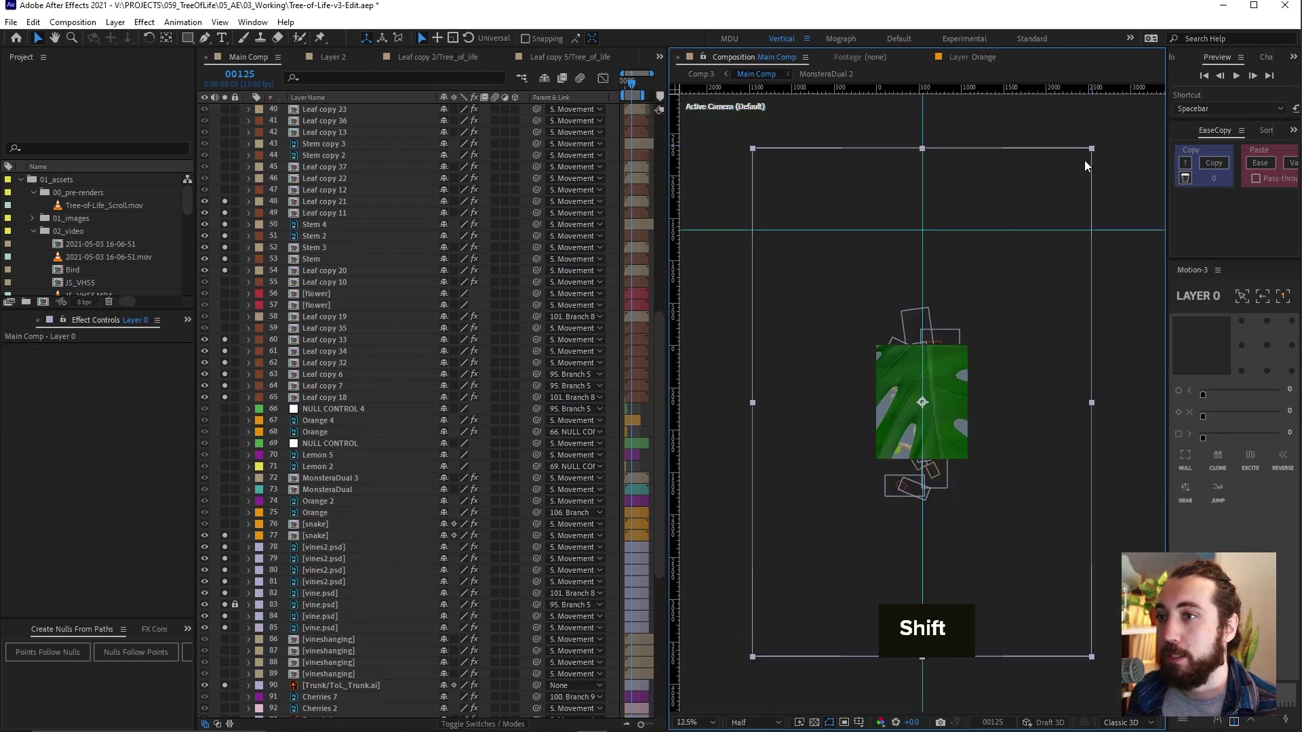
pyautogui.moveTo(1089, 151); pyautogui.dragTo(958, 336)
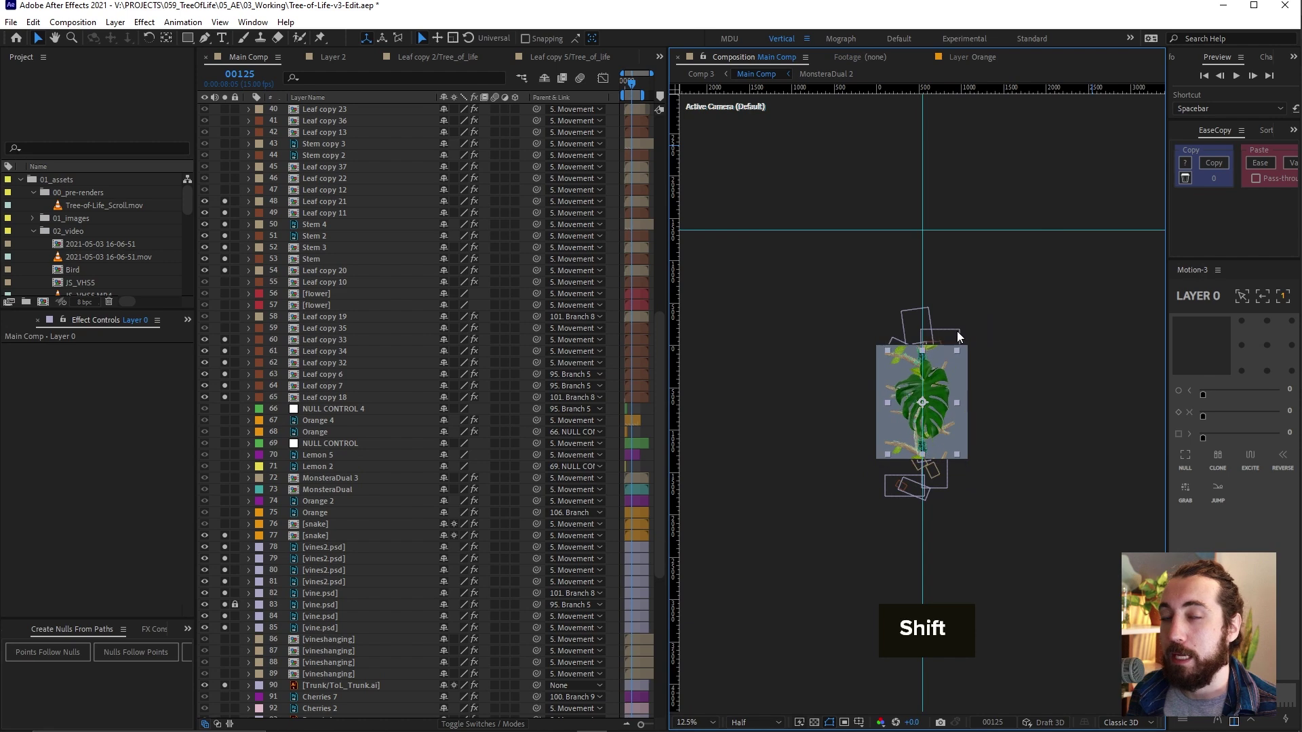
pyautogui.press('.')
pyautogui.press('.')
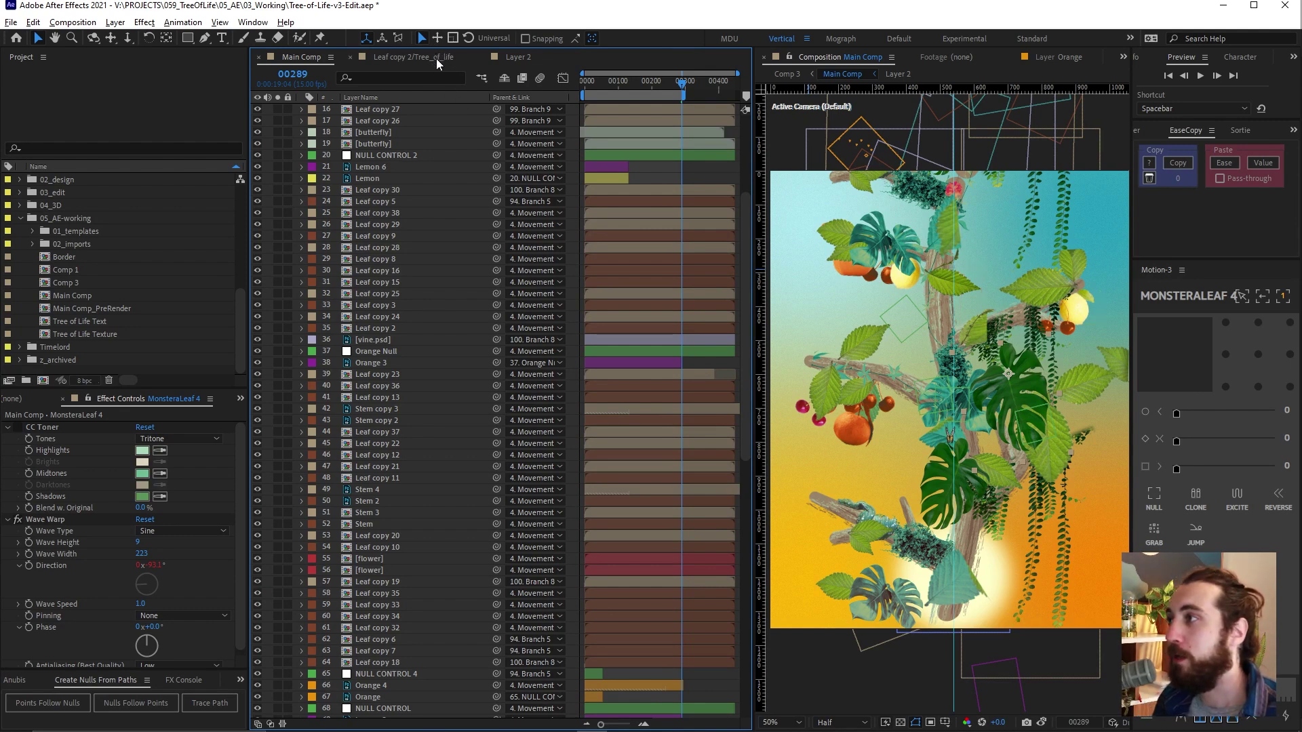
# Enable CC Toner in the Leaf copy 2 and monstera leaf precomps for a teal tint
pyautogui.click(424, 57)
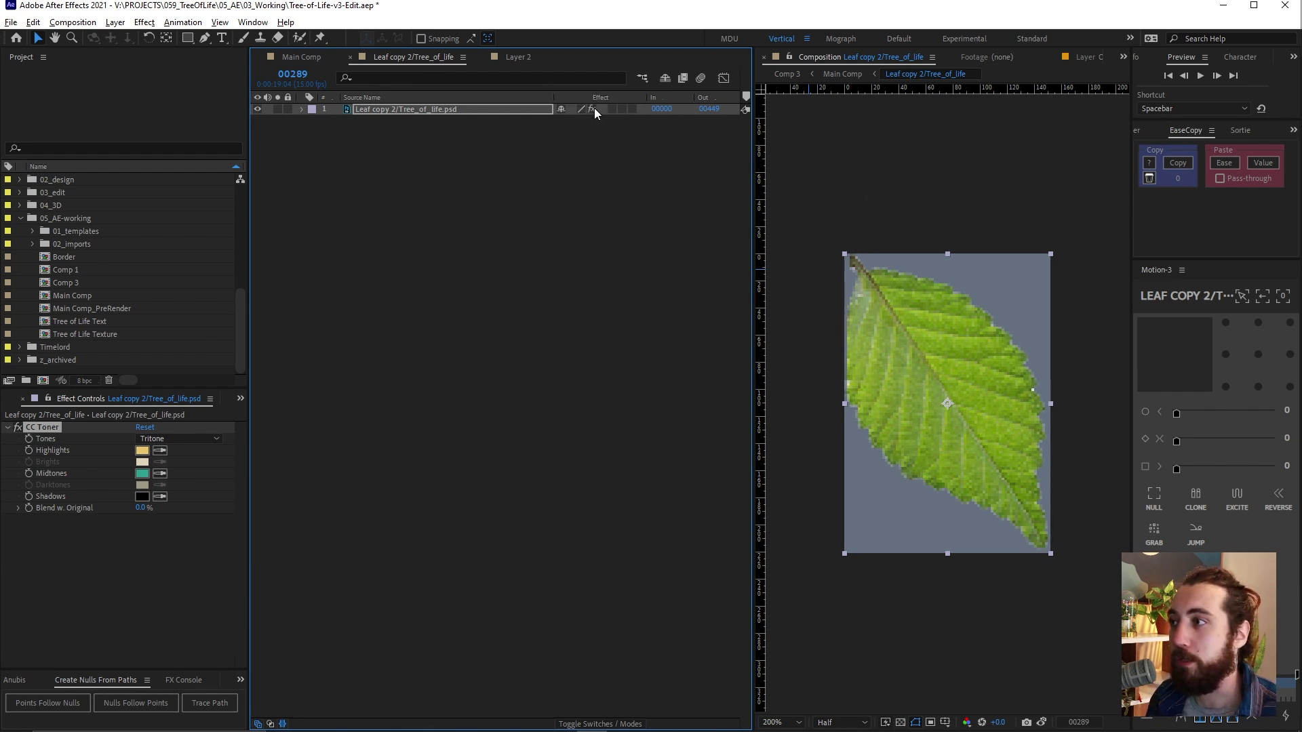
pyautogui.click(593, 109)
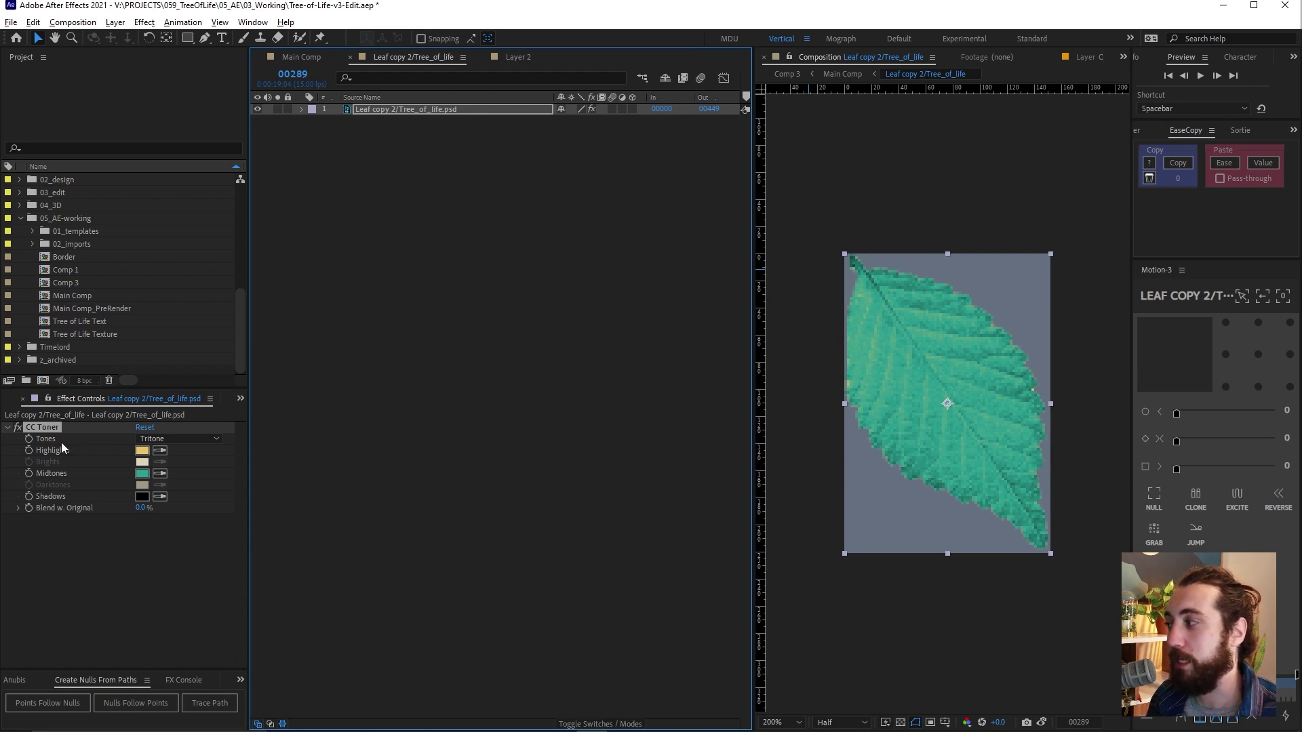
pyautogui.click(518, 57)
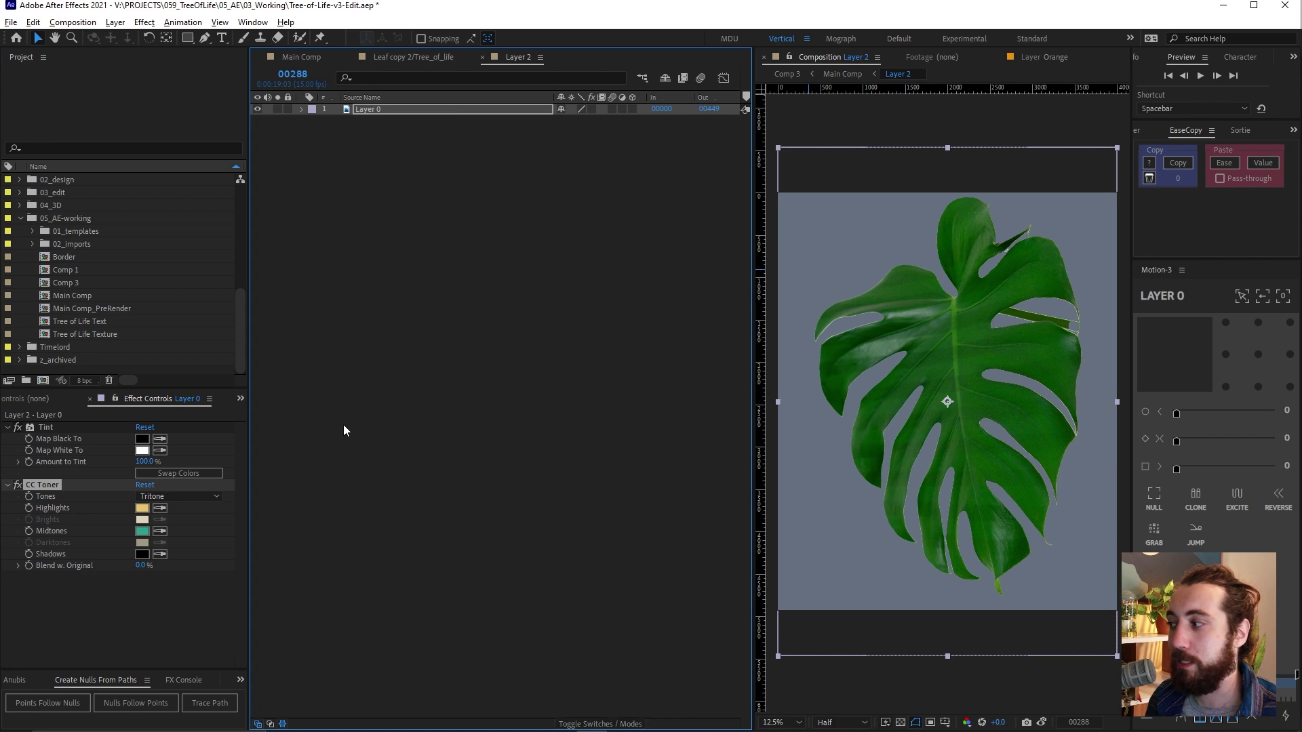
pyautogui.click(592, 109)
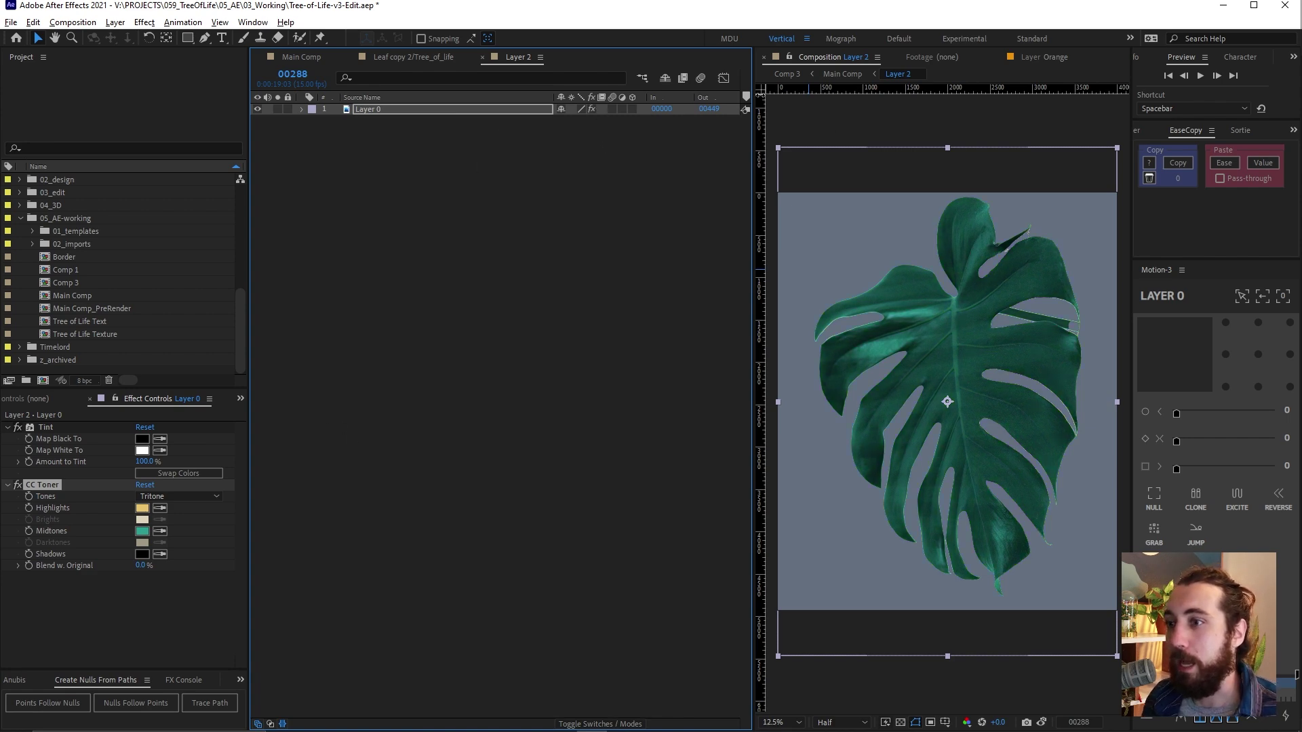
pyautogui.click(18, 485)
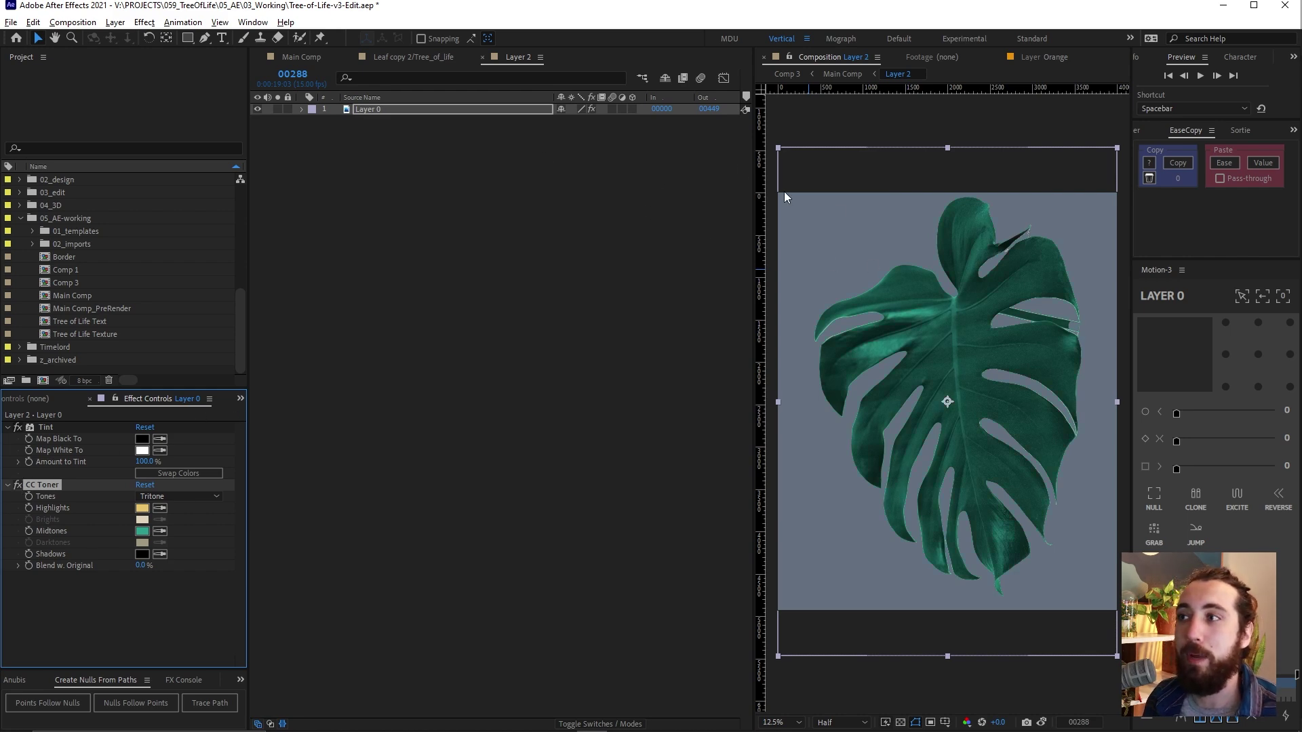
pyautogui.click(311, 55)
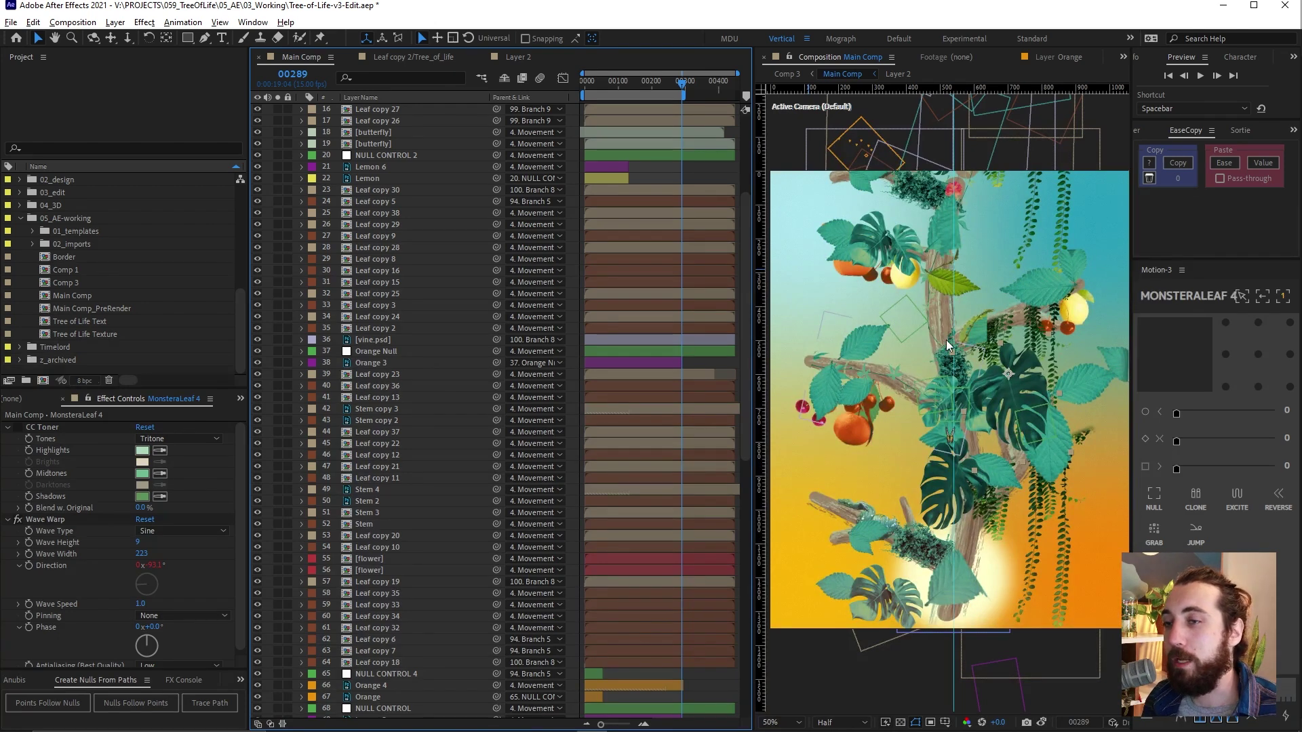
# Inspect Leaf copy 26 and MonsteraLeaf 4, trying and undoing a move of the monstera leaf
pyautogui.click(865, 364)
pyautogui.click(1066, 286)
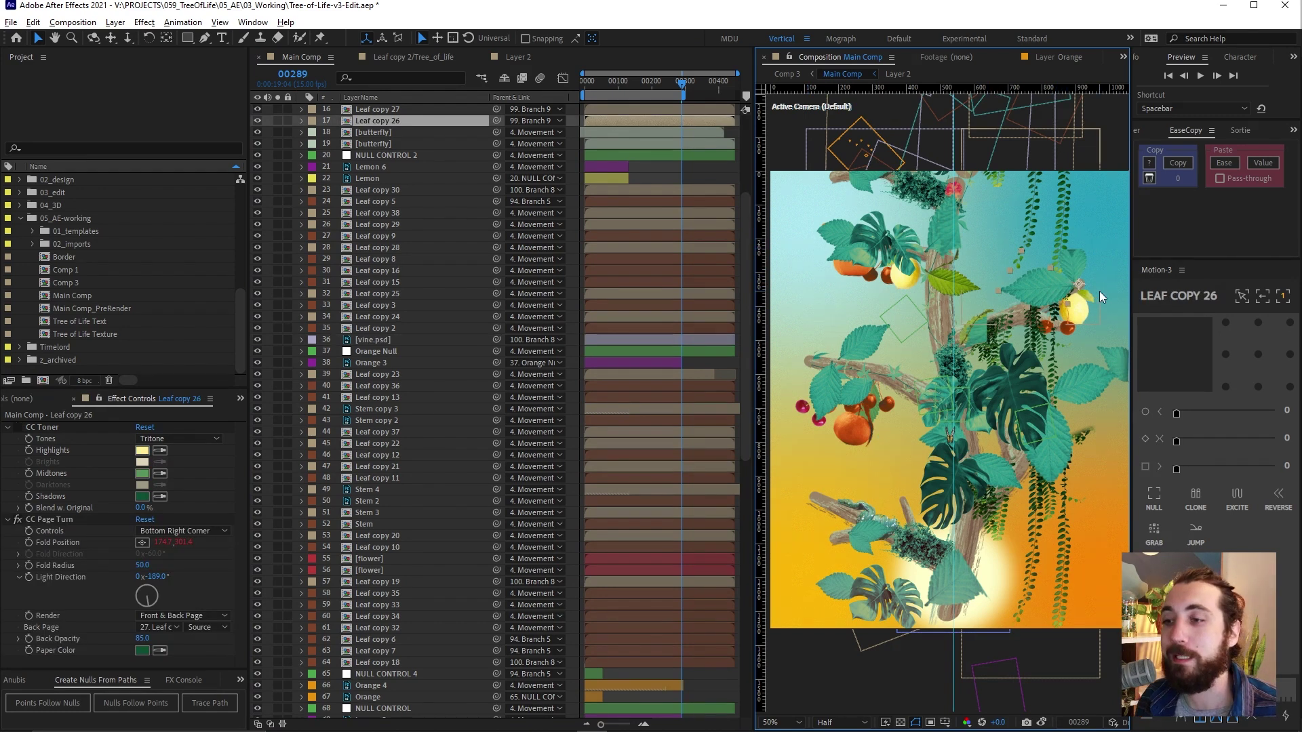
pyautogui.click(1017, 414)
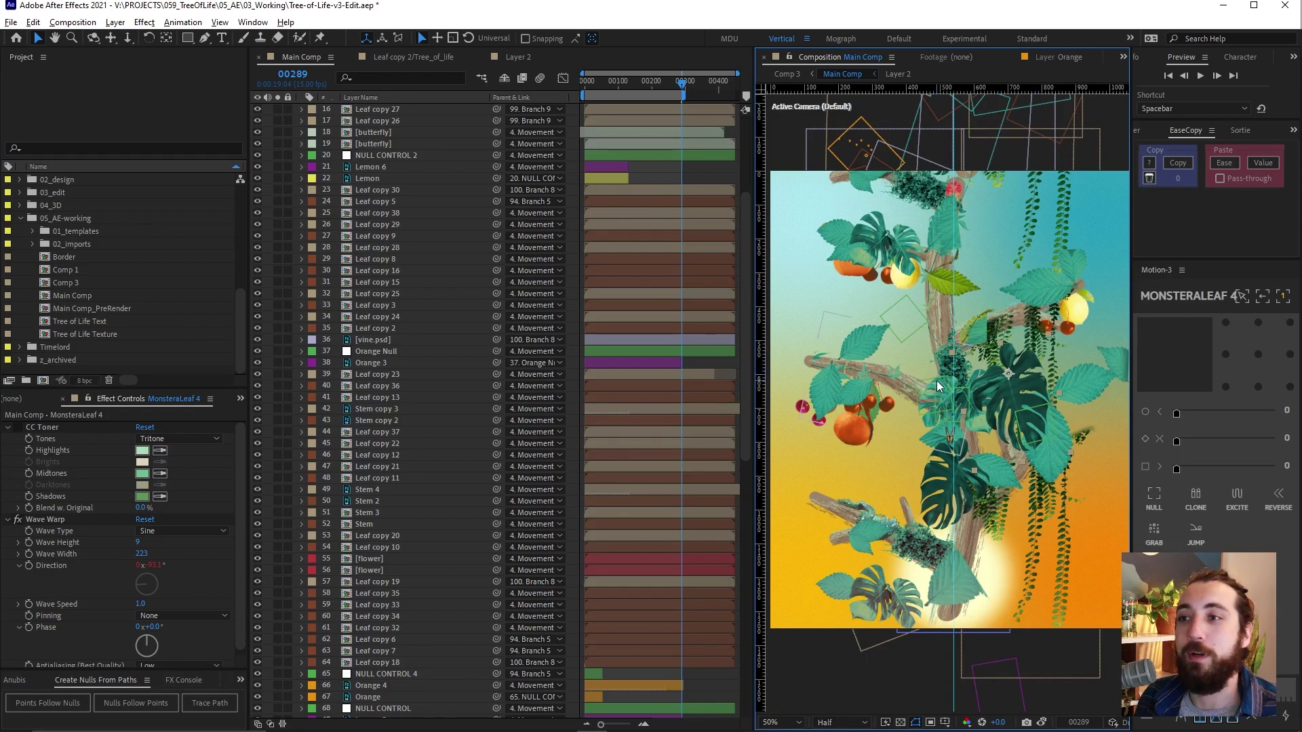
pyautogui.moveTo(1007, 395); pyautogui.dragTo(1004, 331)
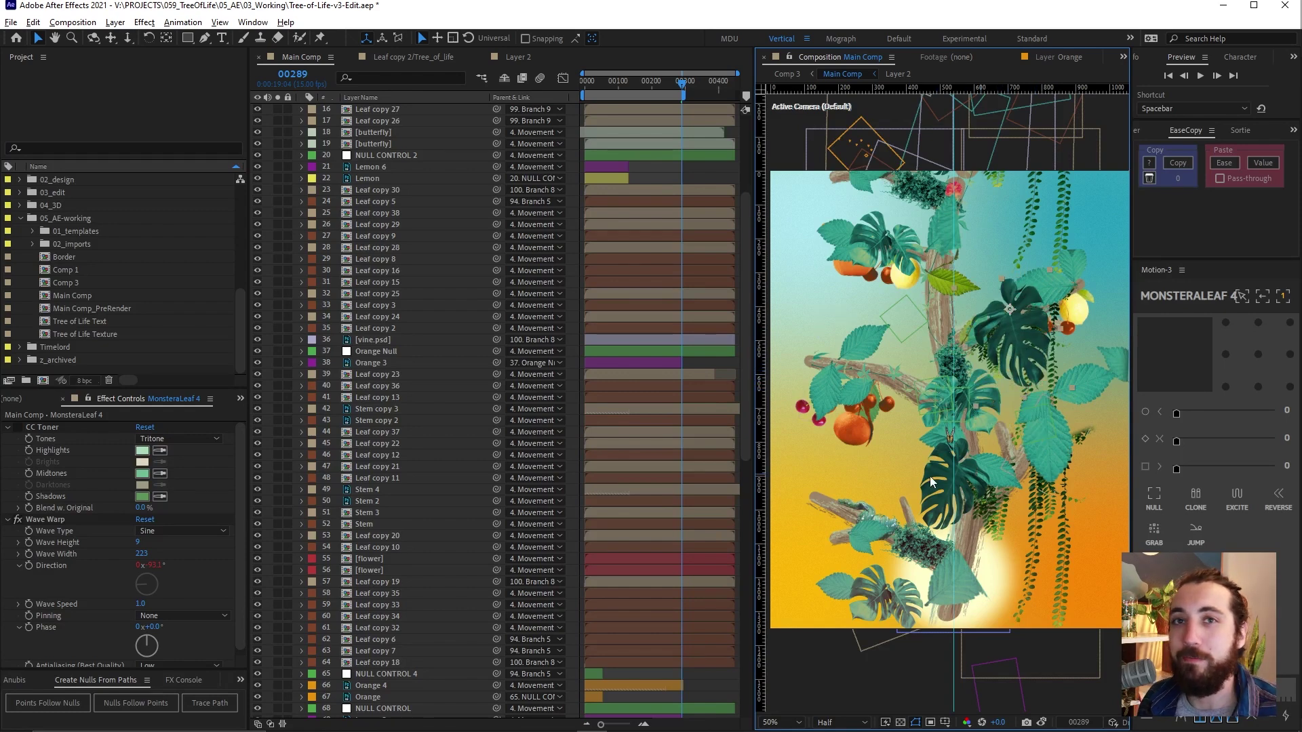
pyautogui.hotkey('ctrl', 'z')
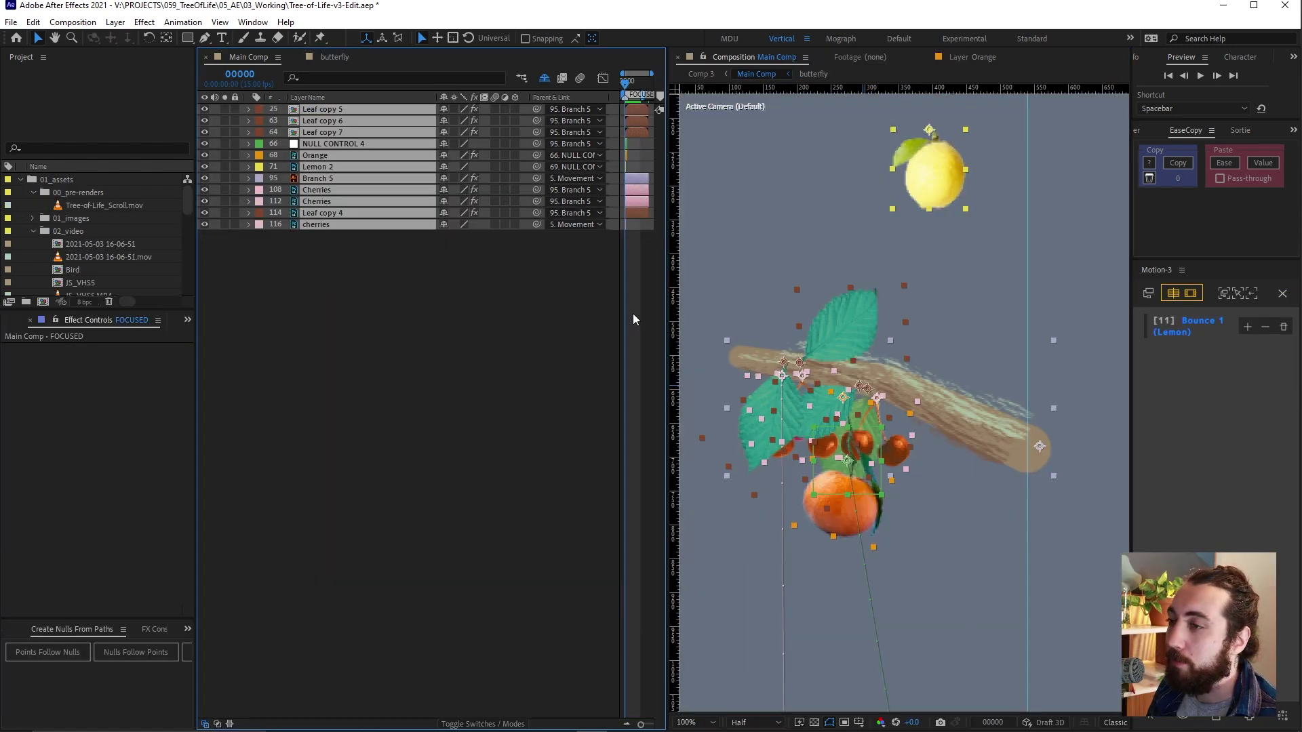
# Preview the fruit branch, then play the butterfly comp's wing animation
pyautogui.press('space')
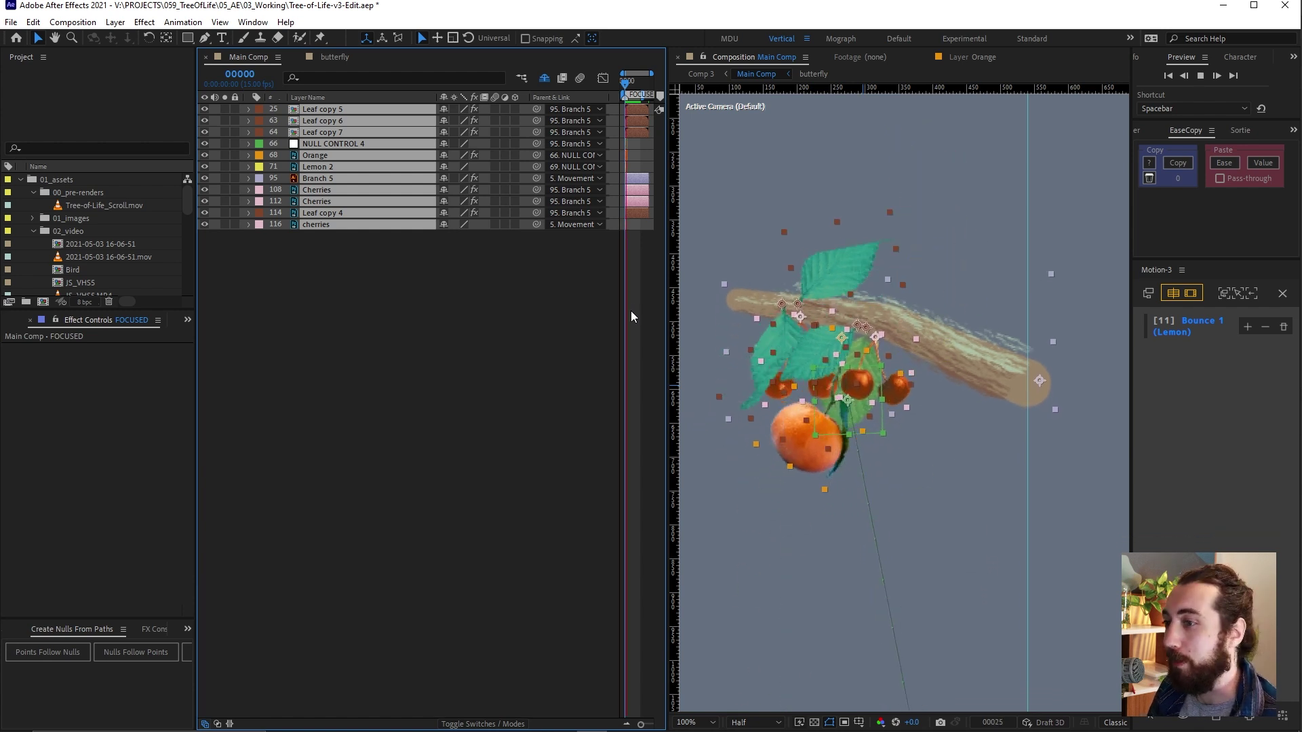
pyautogui.press('space')
pyautogui.click(332, 58)
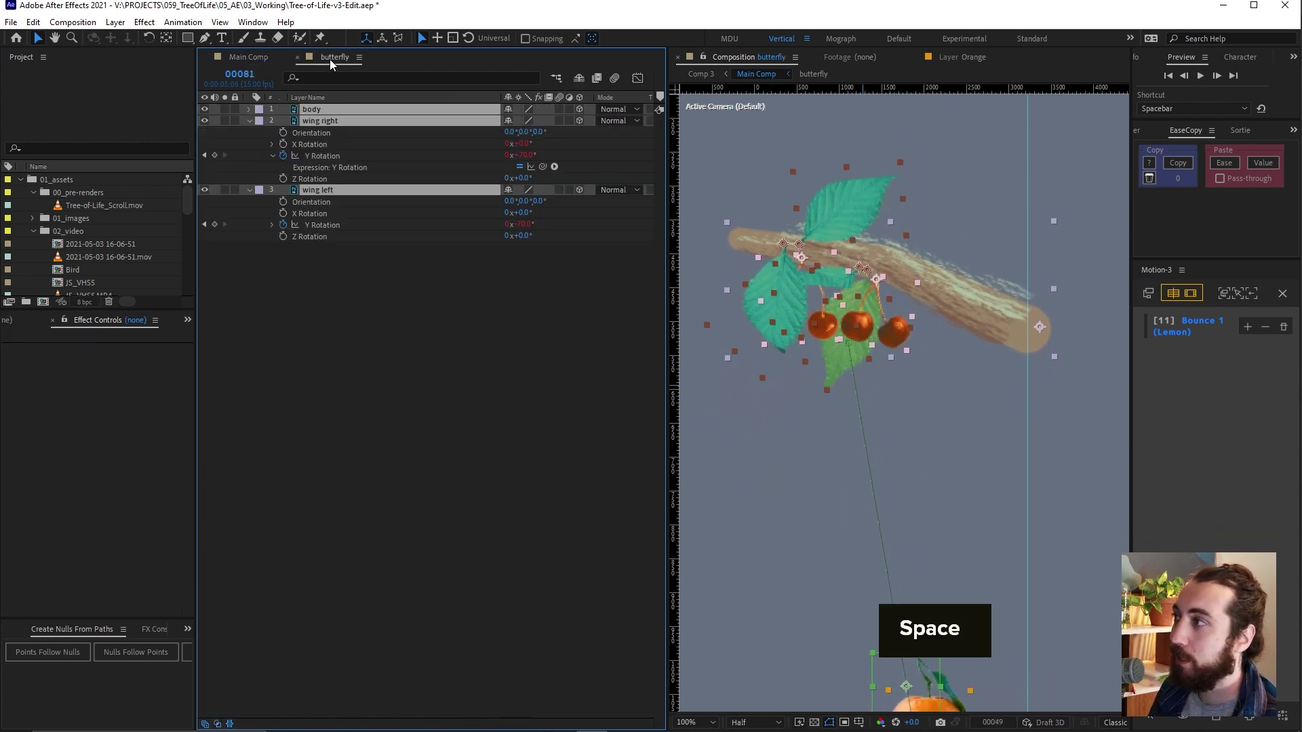
pyautogui.press('space')
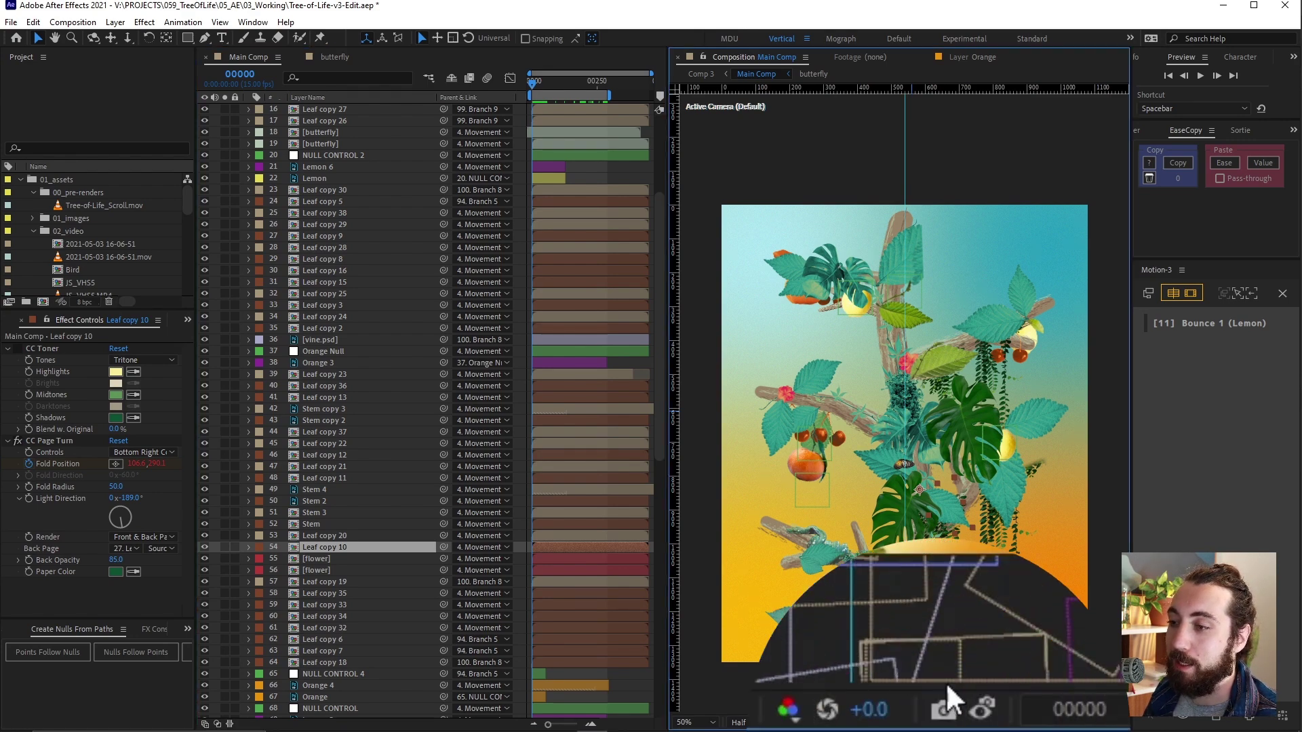
pyautogui.moveTo(593, 86); pyautogui.dragTo(607, 84)
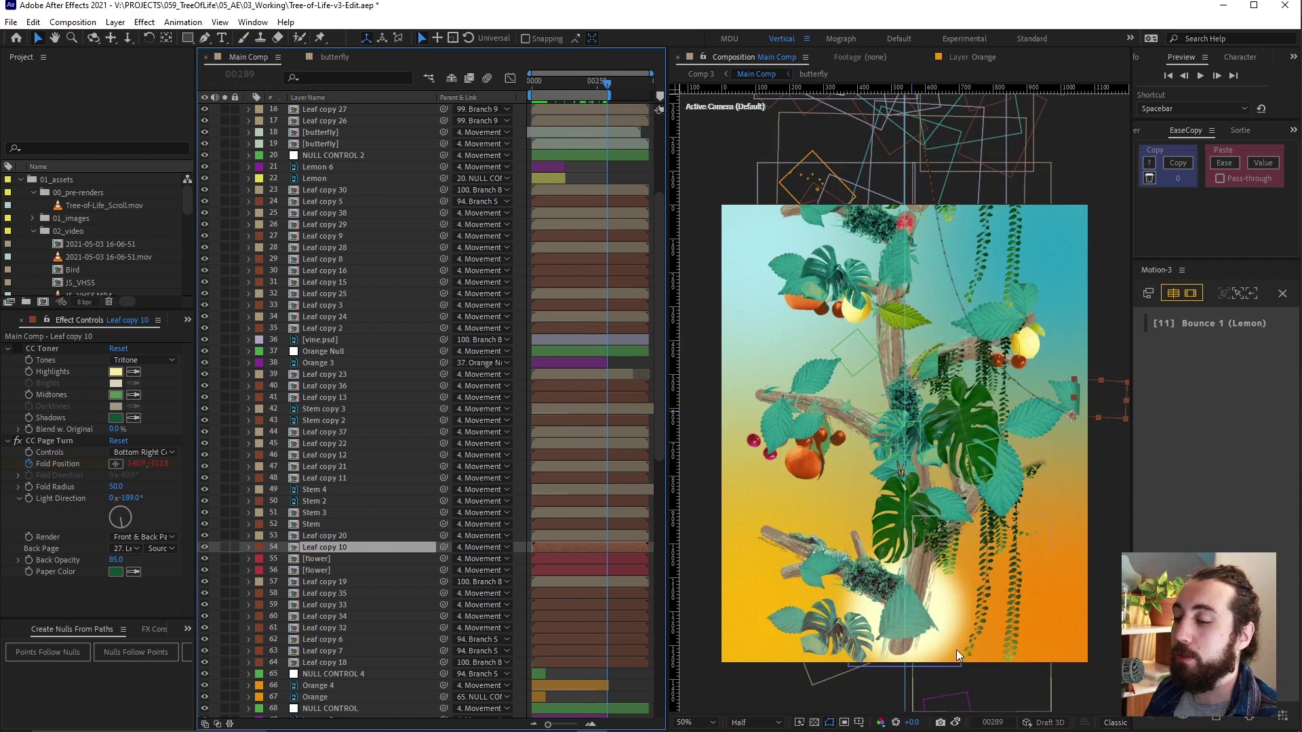
pyautogui.click(956, 722)
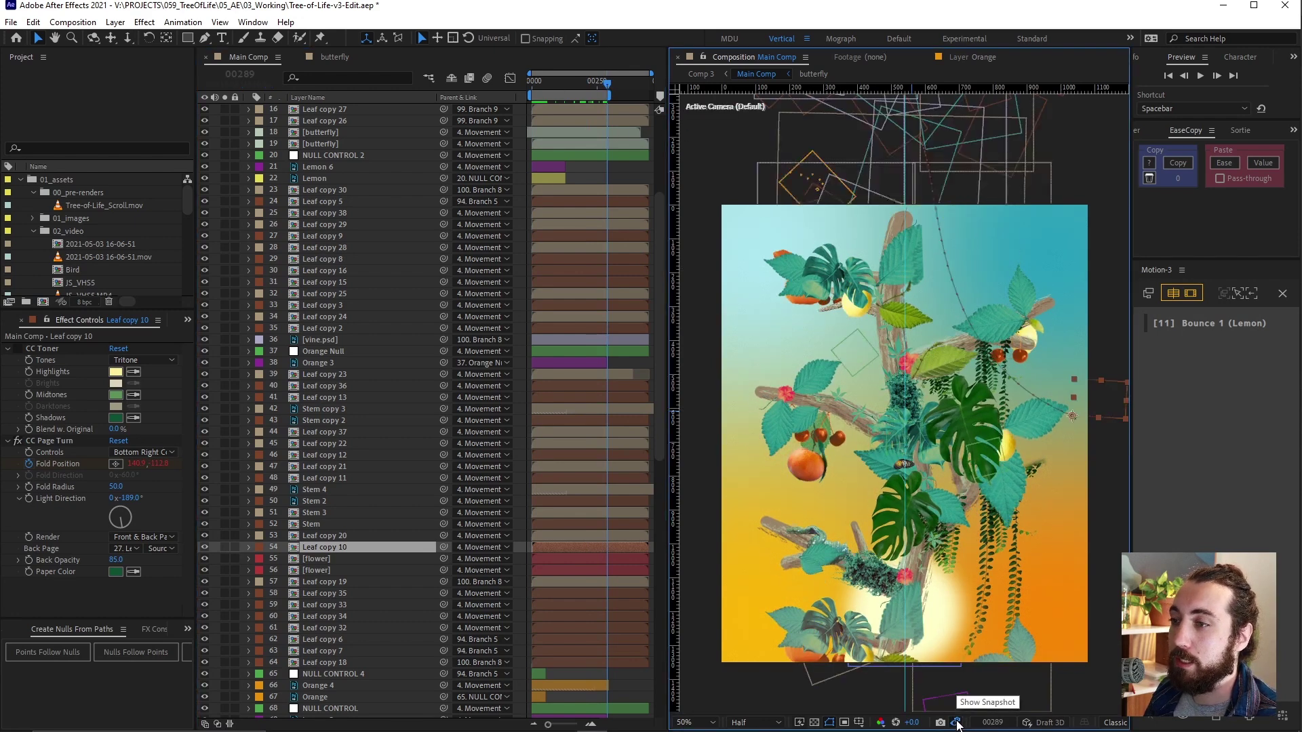
pyautogui.click(957, 723)
pyautogui.moveTo(576, 83); pyautogui.dragTo(518, 91)
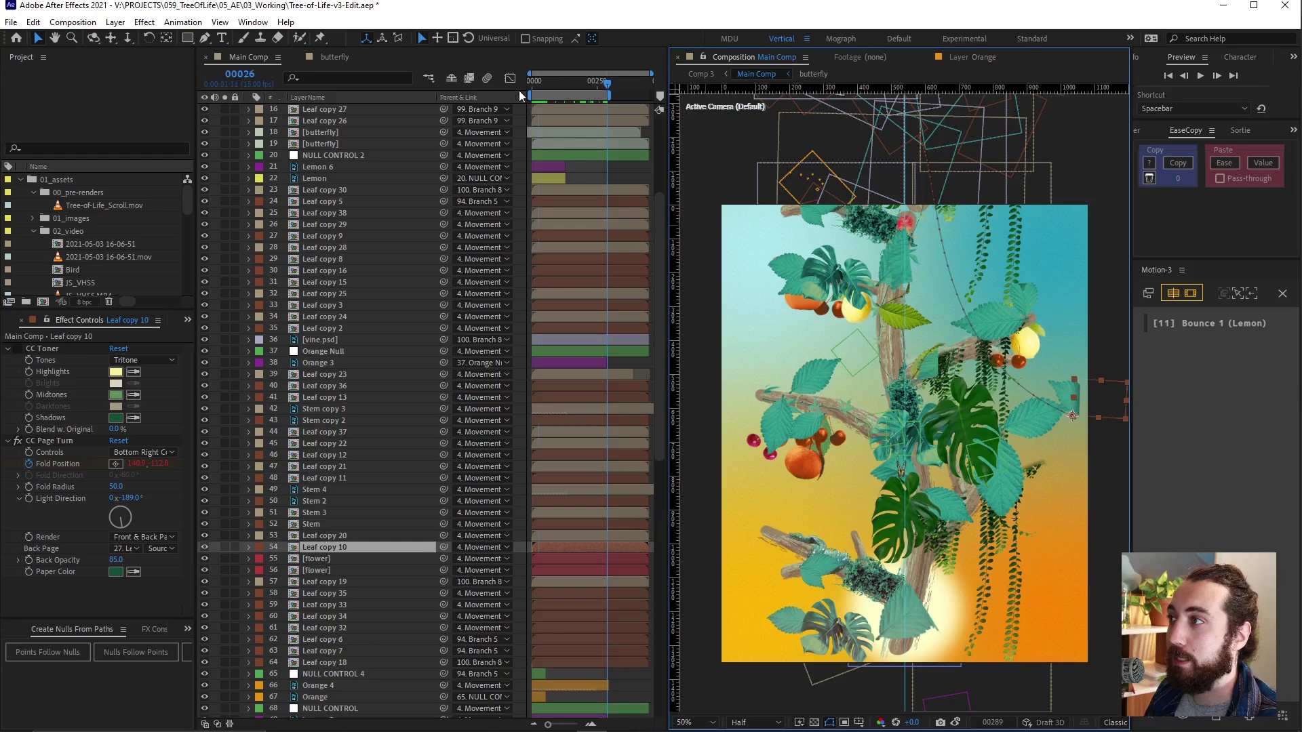
pyautogui.moveTo(1022, 526); pyautogui.dragTo(1094, 670)
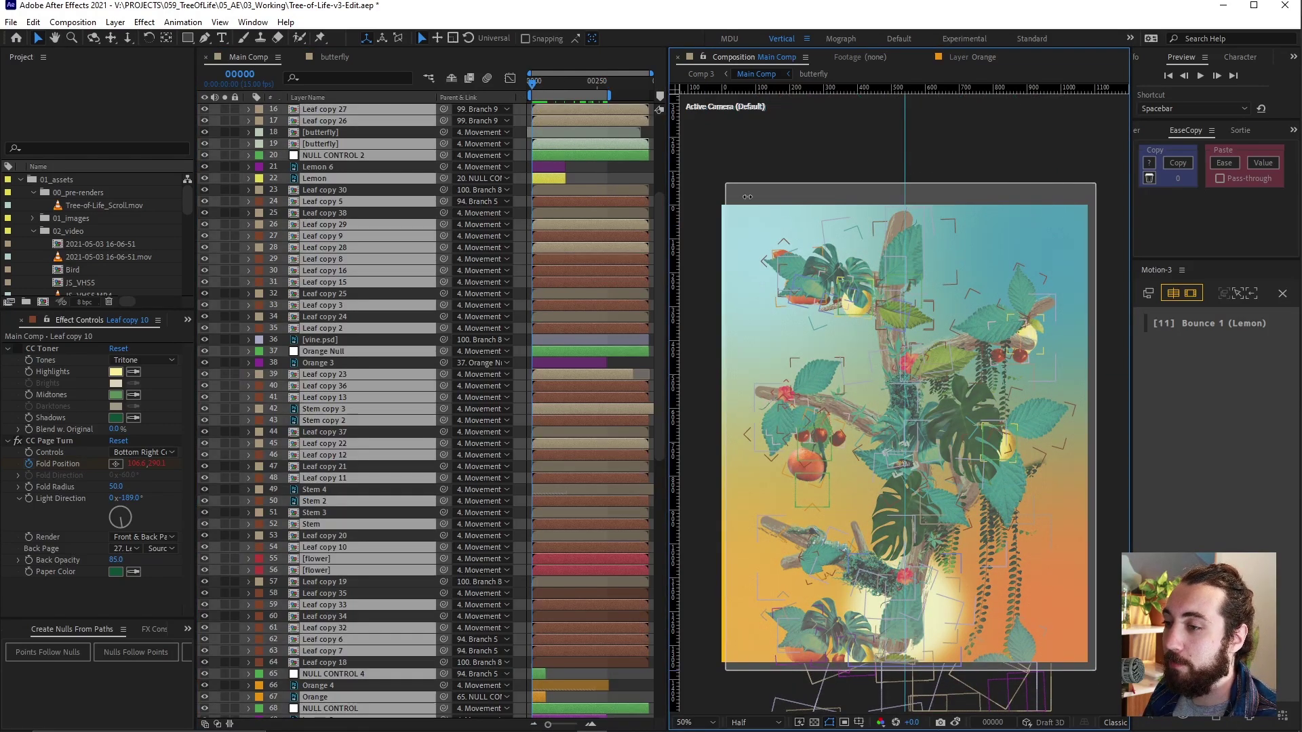
pyautogui.keyDown('shift'); pyautogui.click(605, 83); pyautogui.keyUp('shift')
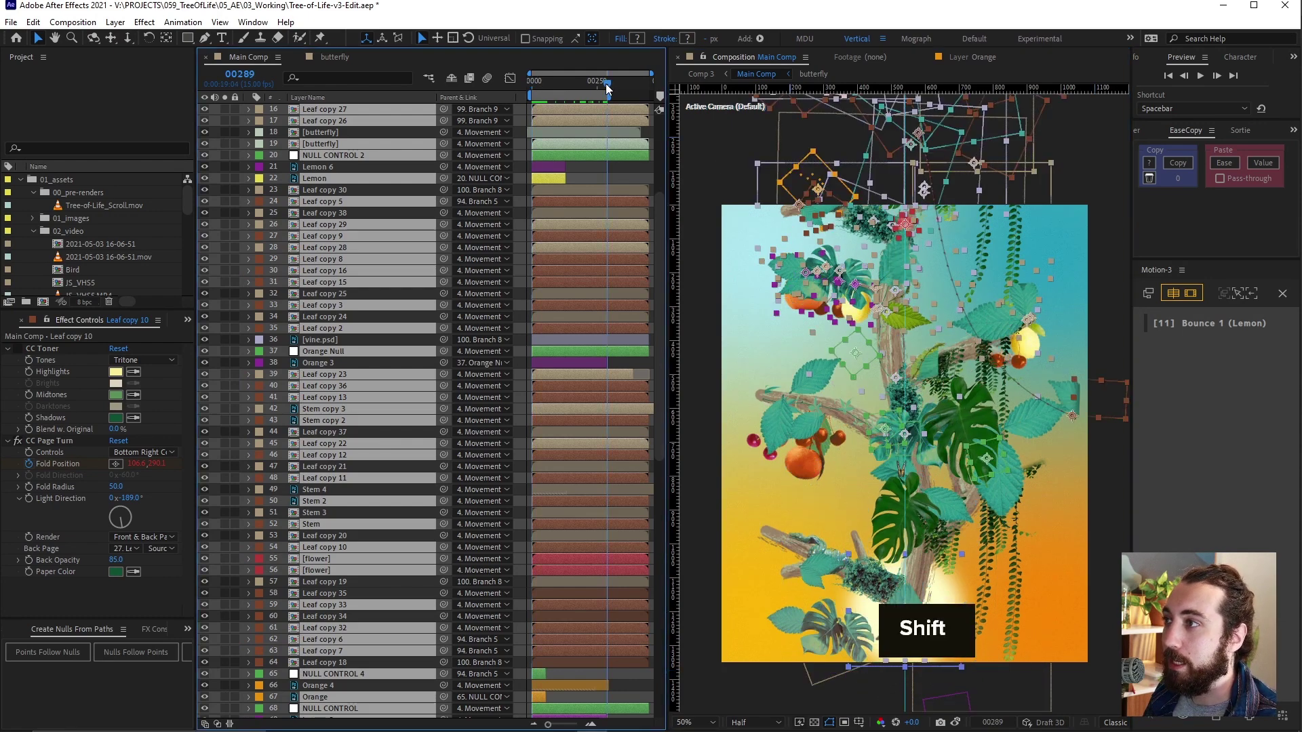
pyautogui.moveTo(926, 131); pyautogui.dragTo(930, 453)
pyautogui.hotkey('ctrl', 'z')
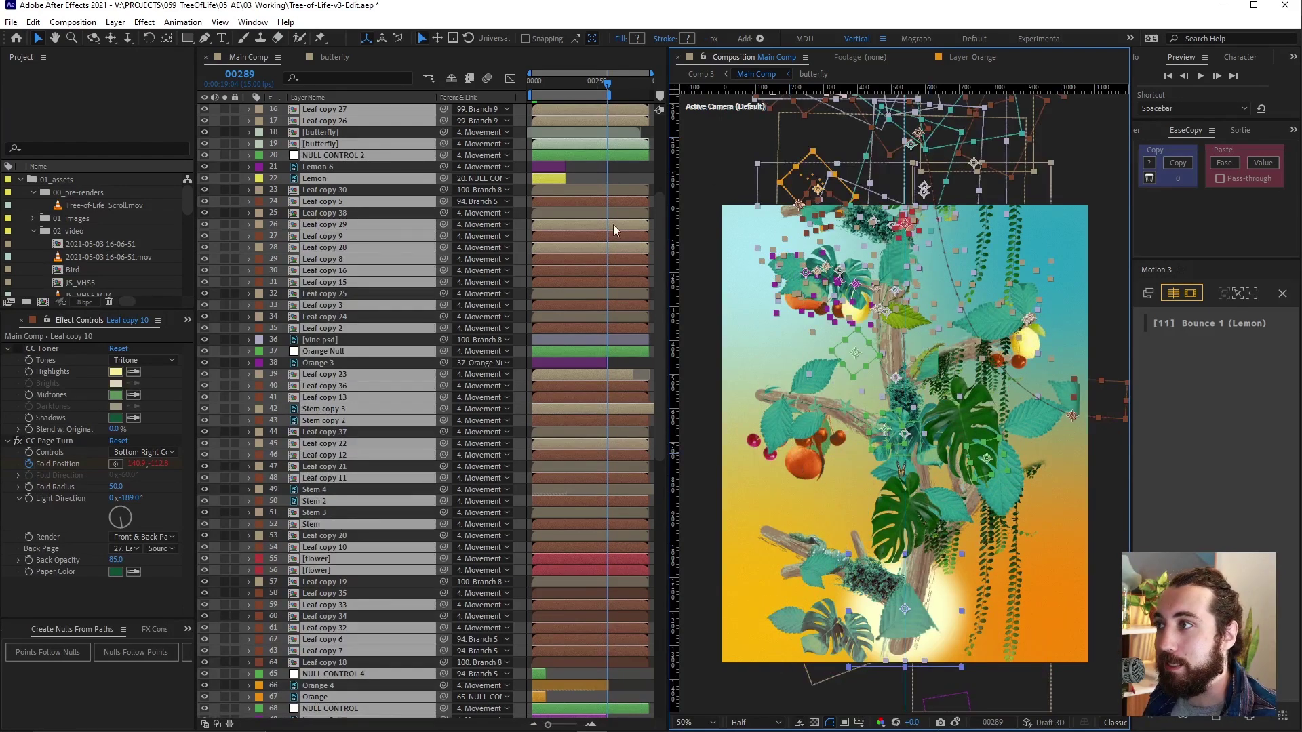
pyautogui.click(729, 282)
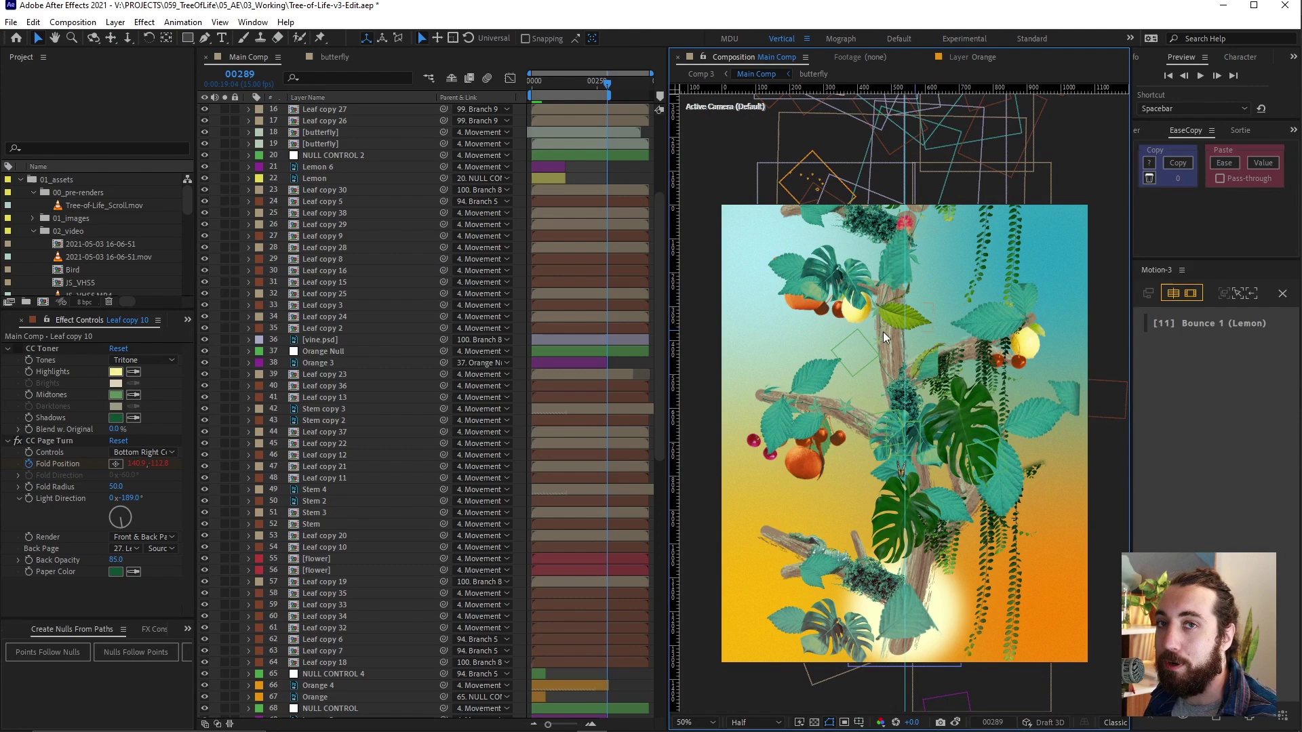
# Zoom the poster to 100% and flip between the stored snapshot and the live frame
pyautogui.press('/')
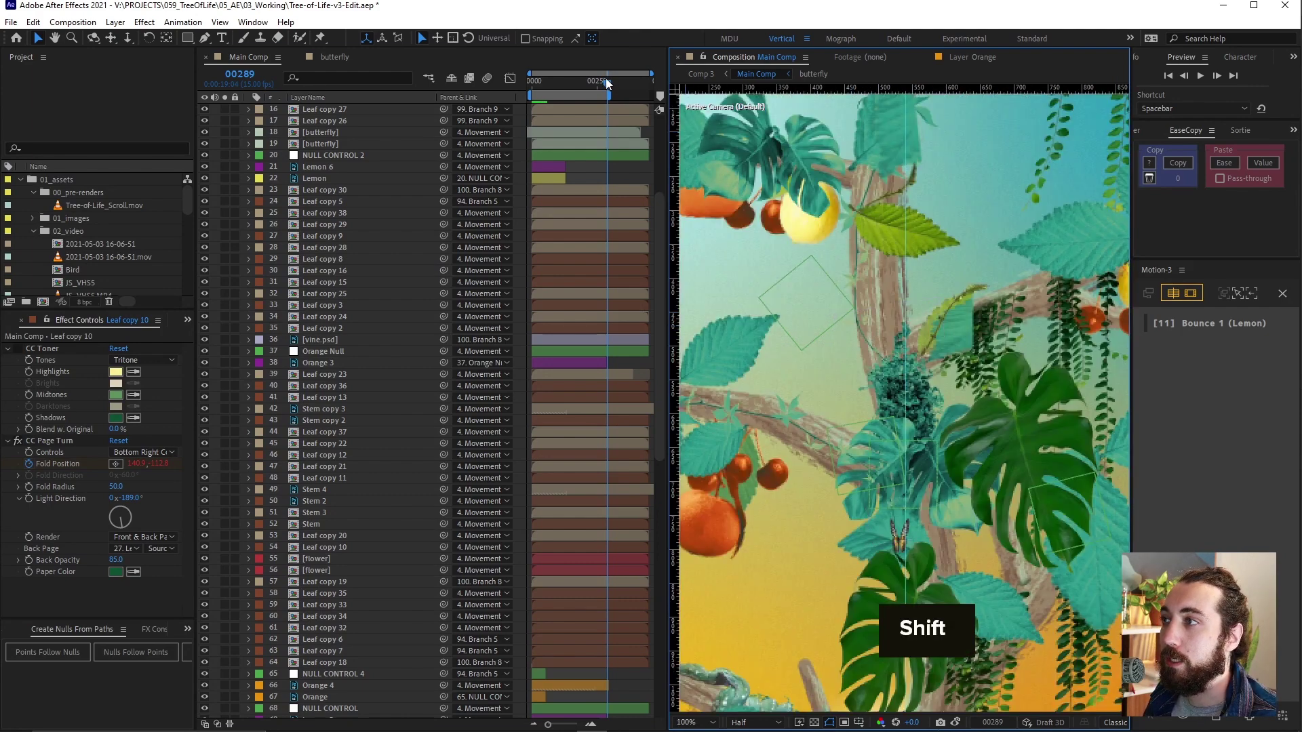
pyautogui.moveTo(944, 729)
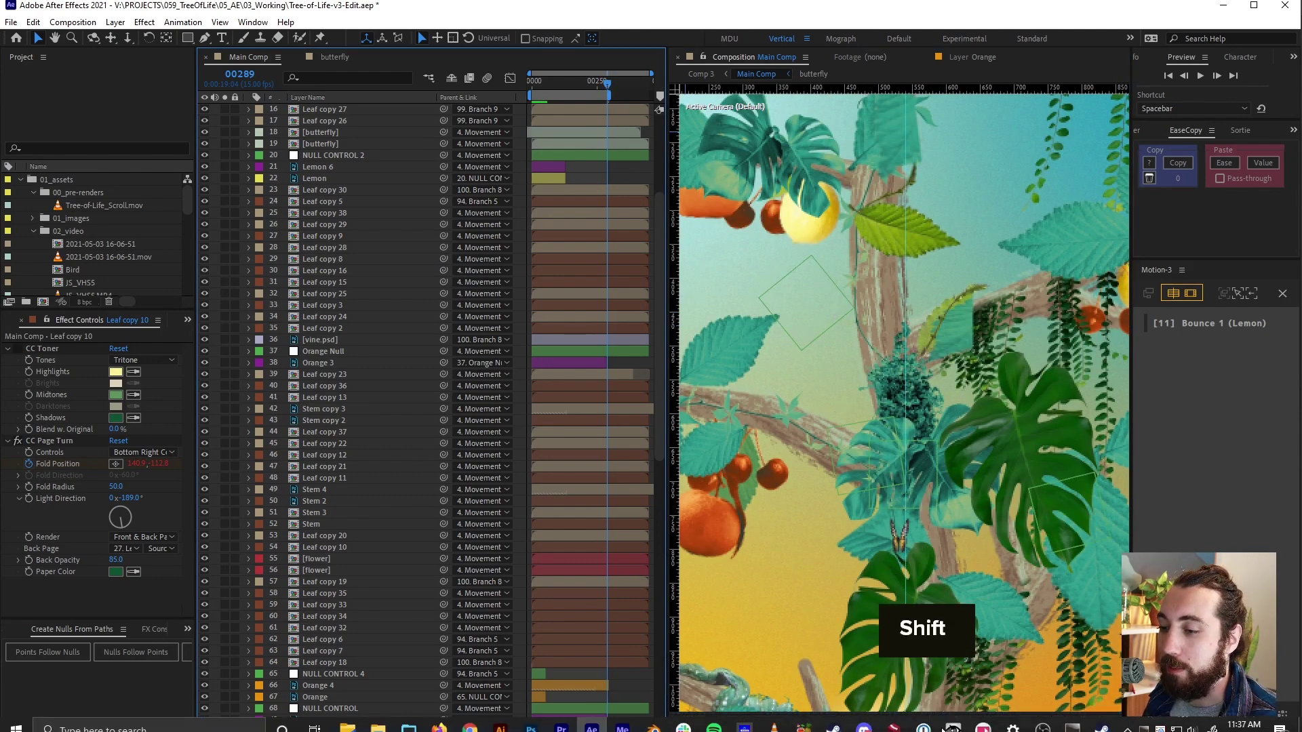
pyautogui.click(940, 723)
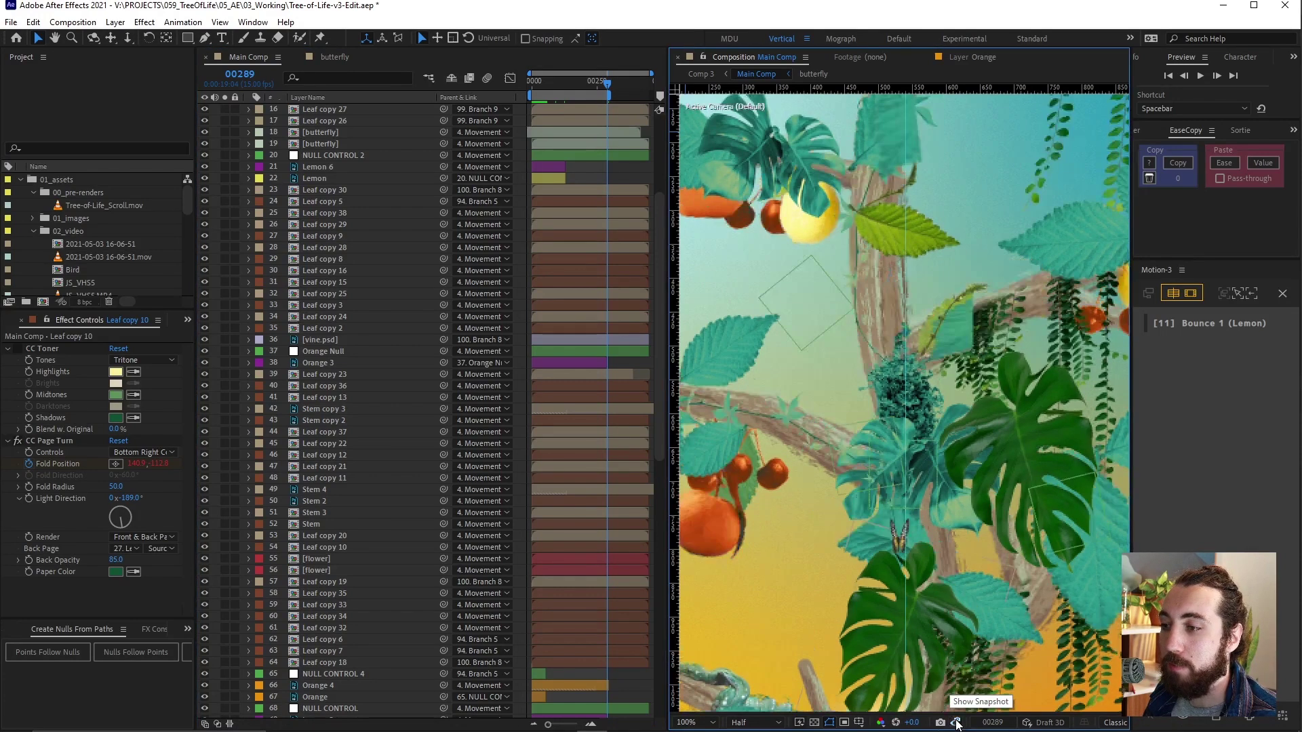
pyautogui.click(956, 722)
pyautogui.click(956, 723)
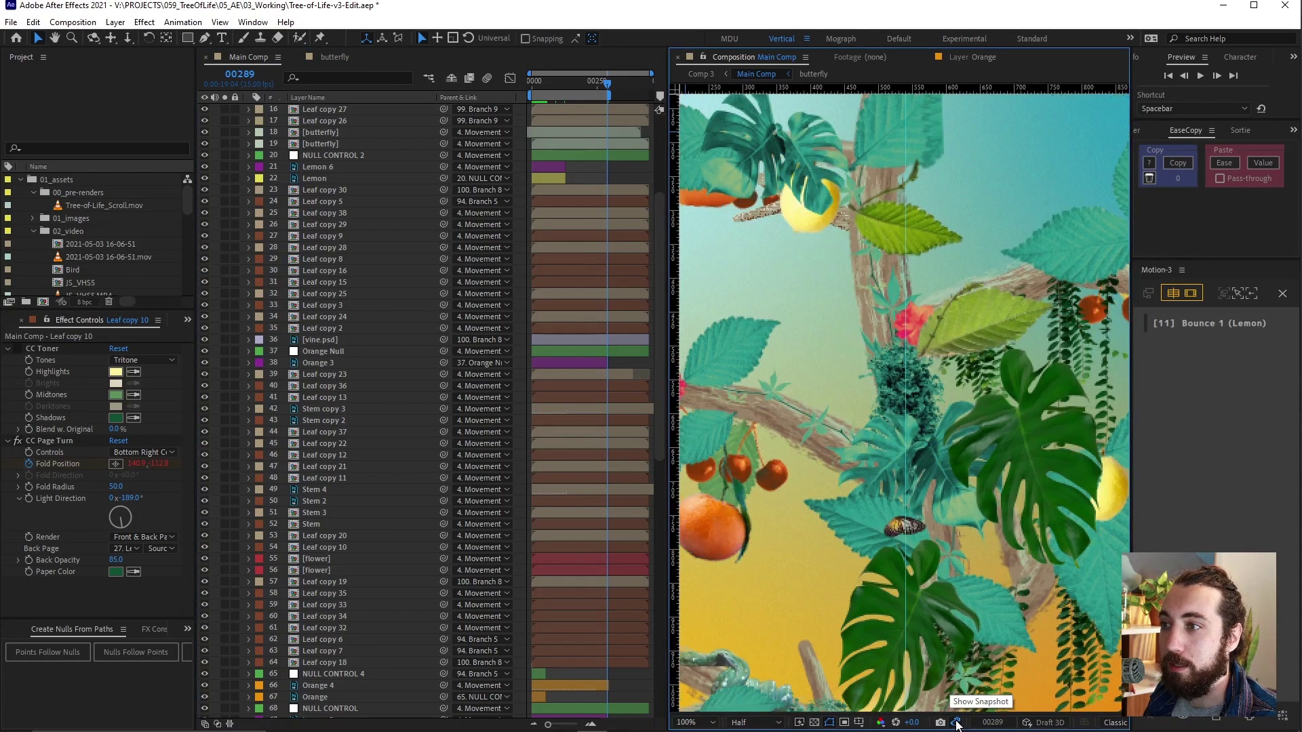
# Pan to the left side of the tree and compare that view against the snapshot again
pyautogui.moveTo(875, 409); pyautogui.dragTo(999, 369)
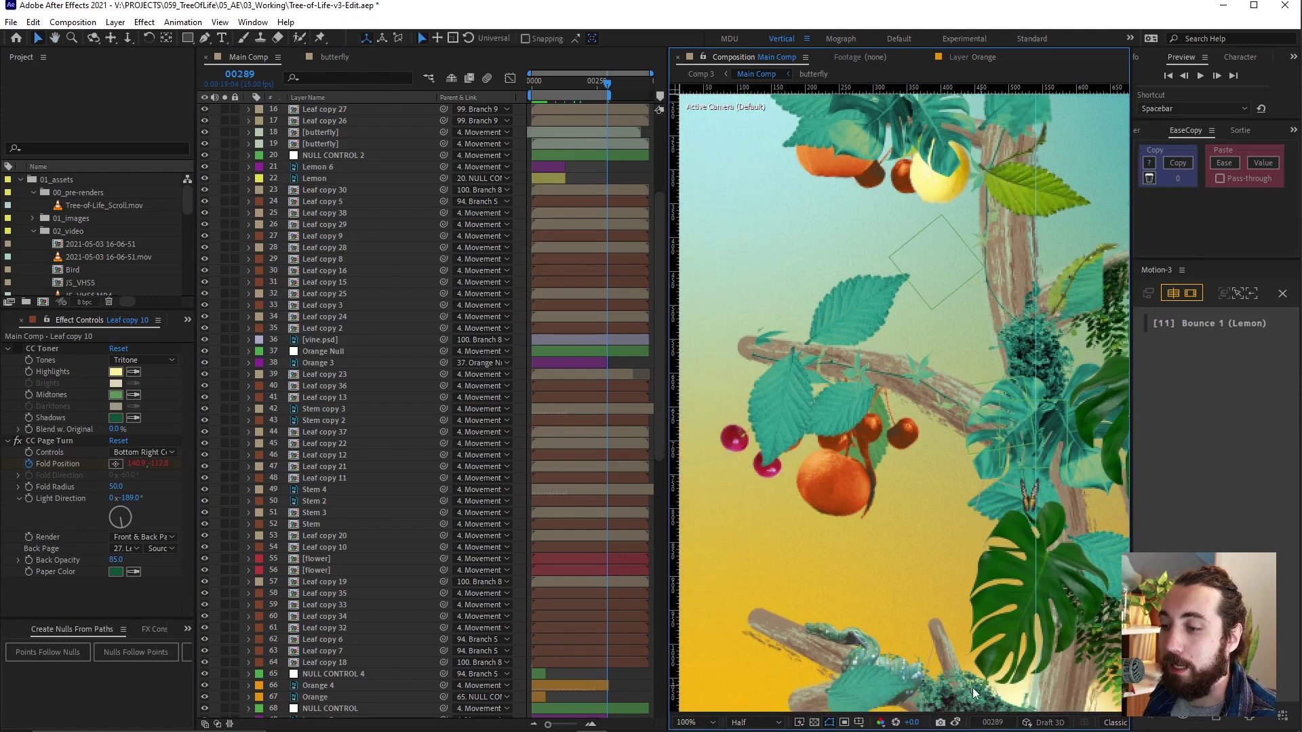
pyautogui.click(956, 722)
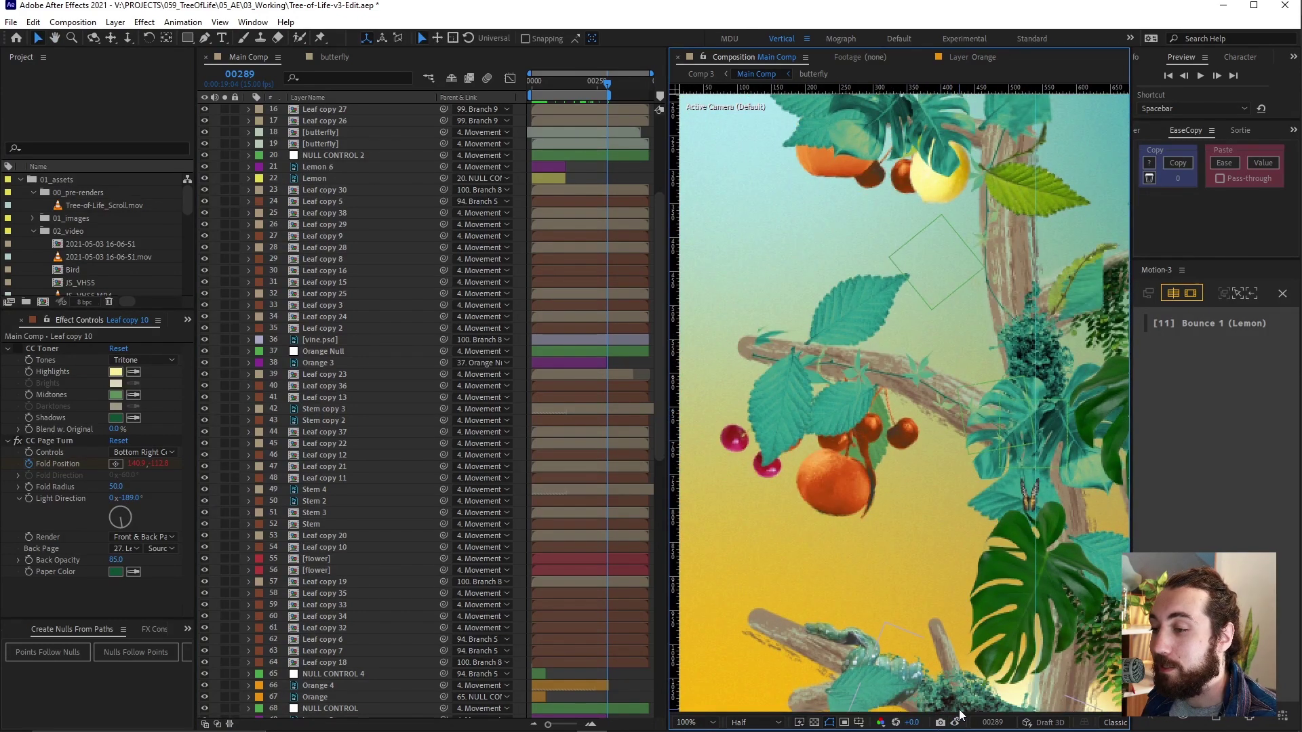
pyautogui.click(956, 723)
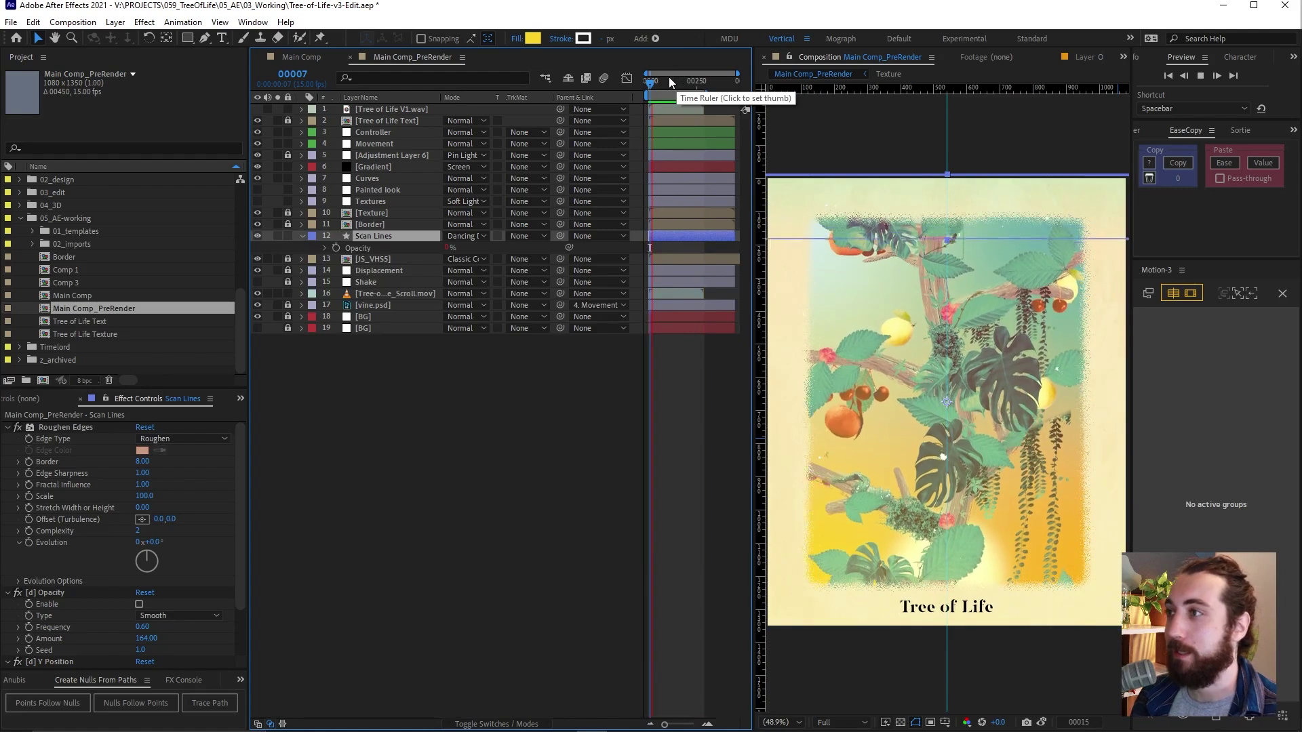
pyautogui.click(668, 82)
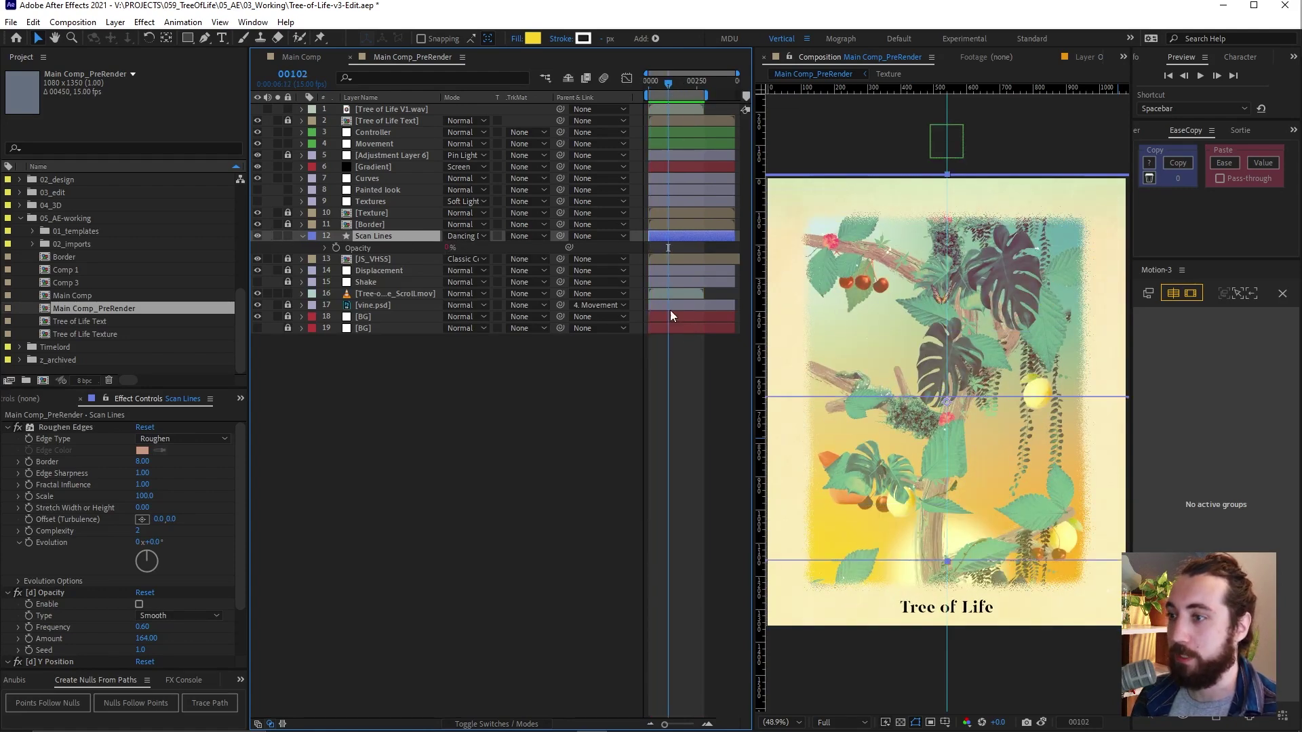
pyautogui.scroll(1, 915, 379)
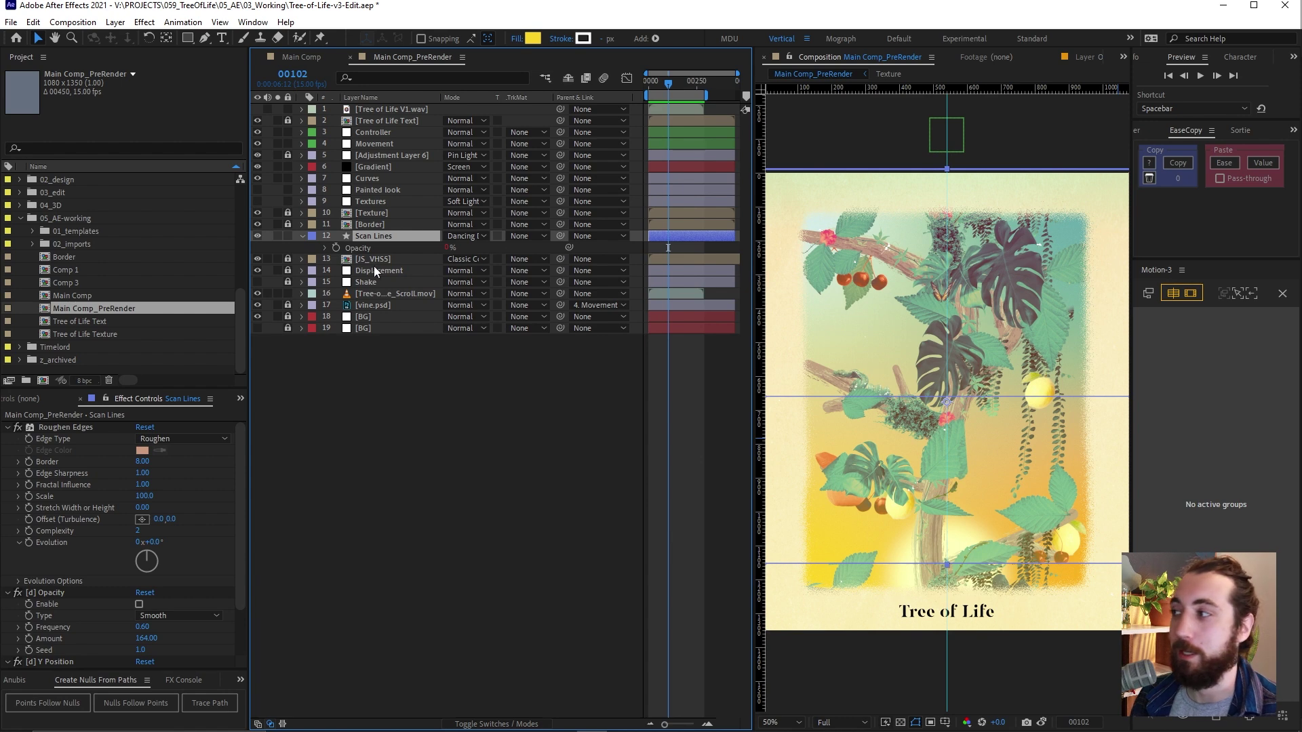
pyautogui.moveTo(448, 247); pyautogui.dragTo(492, 247)
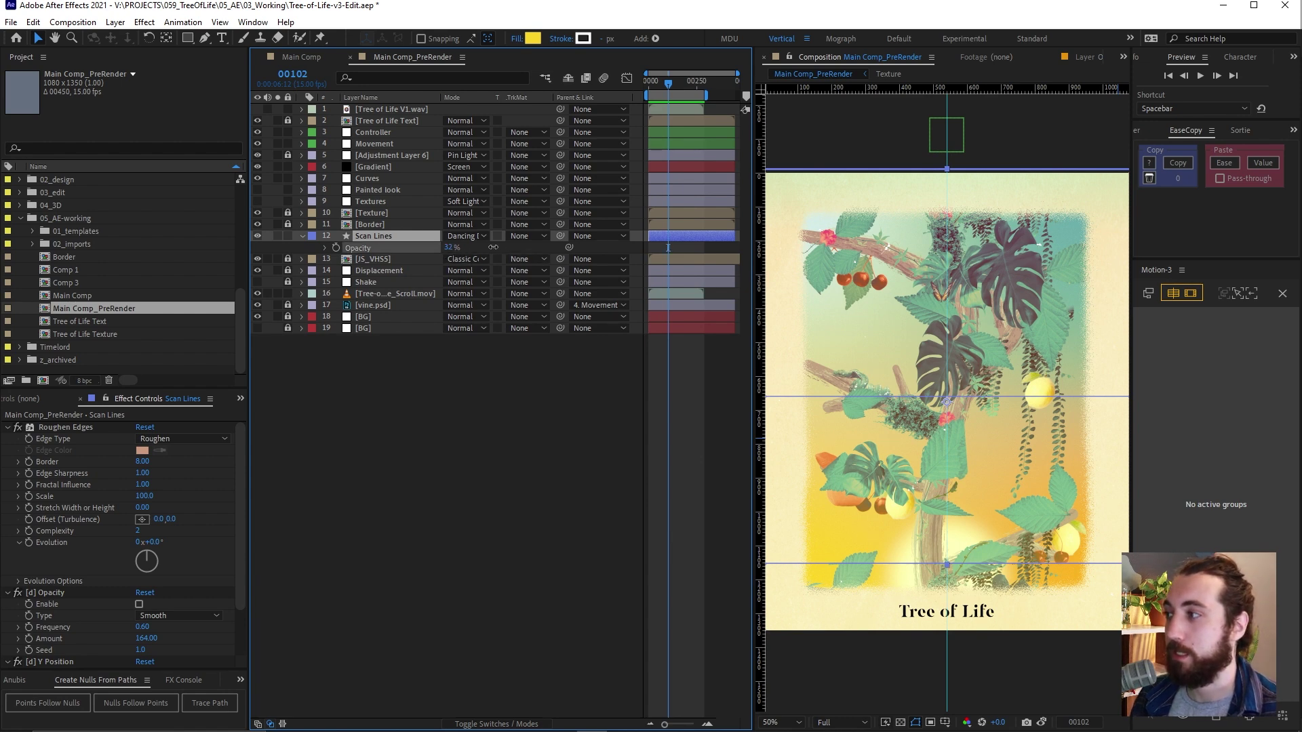
pyautogui.scroll(4, 1002, 389)
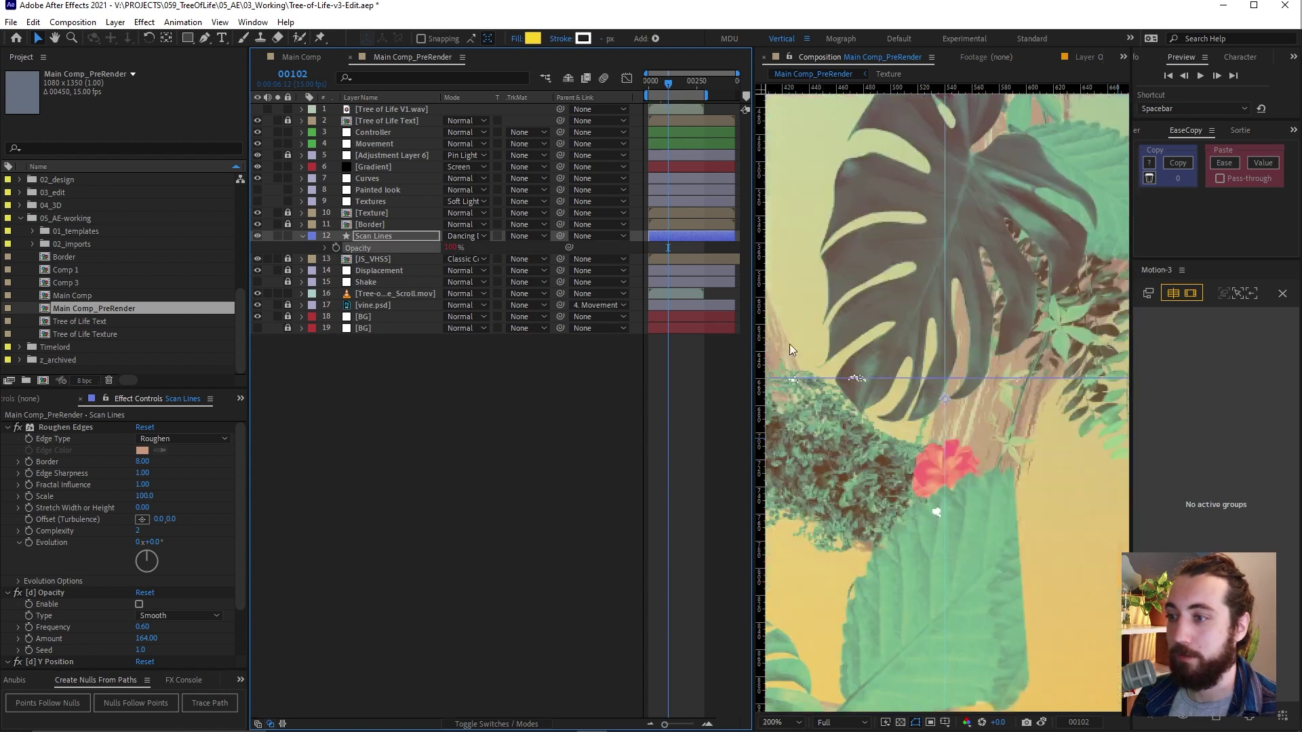
pyautogui.click(277, 236)
pyautogui.press('space')
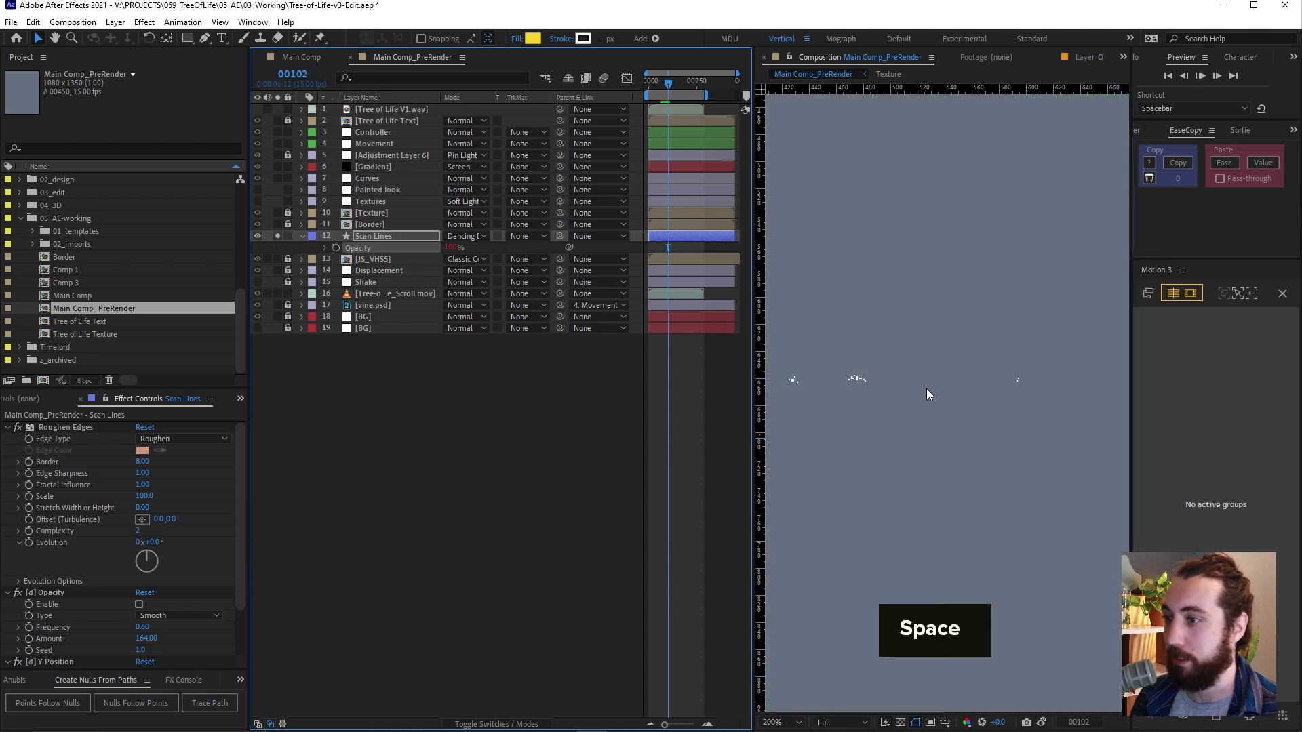
pyautogui.scroll(-2, 926, 390)
pyautogui.scroll(-1, 926, 389)
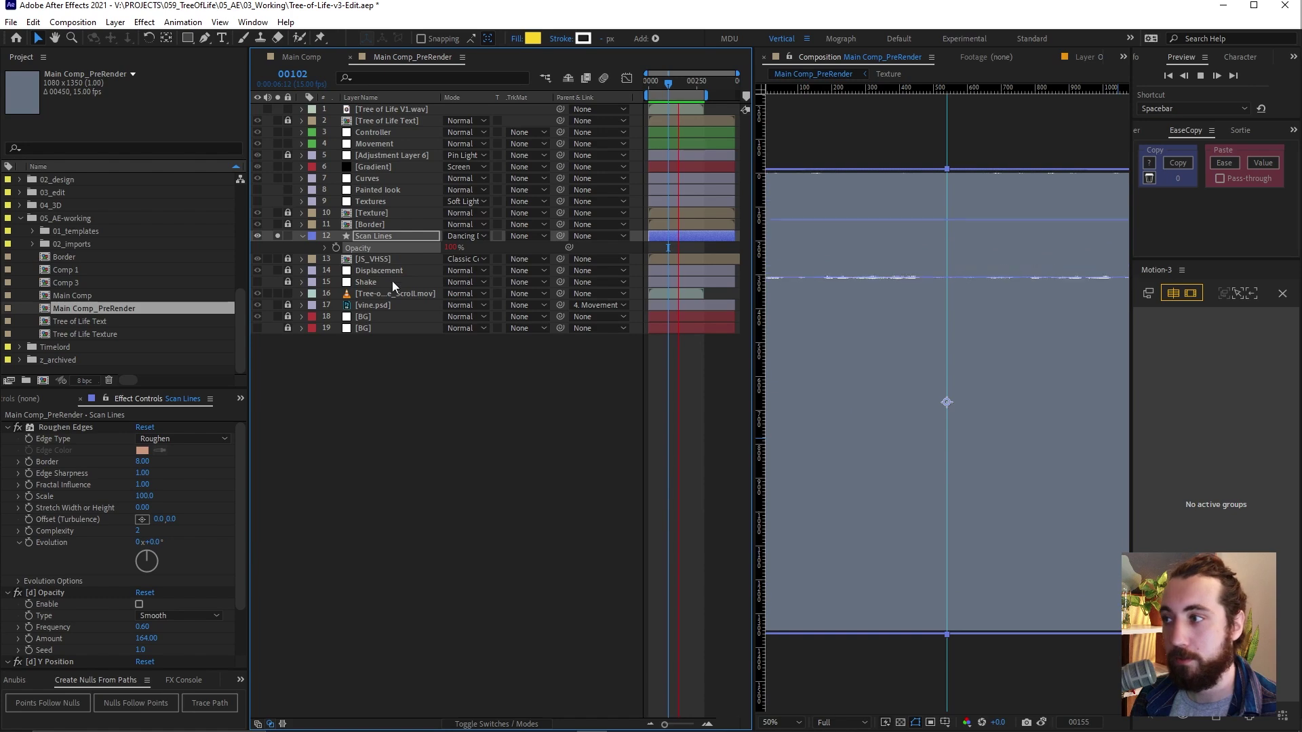
pyautogui.moveTo(453, 247); pyautogui.dragTo(220, 245)
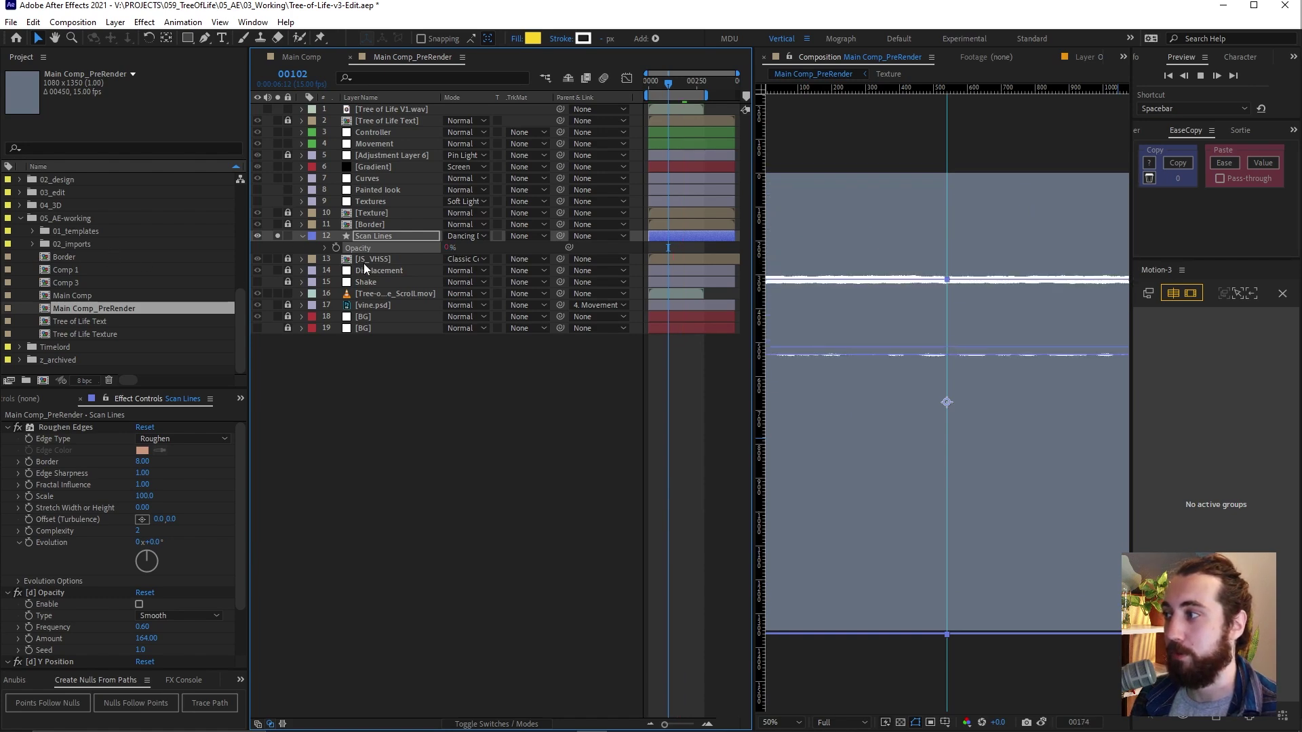
pyautogui.click(278, 236)
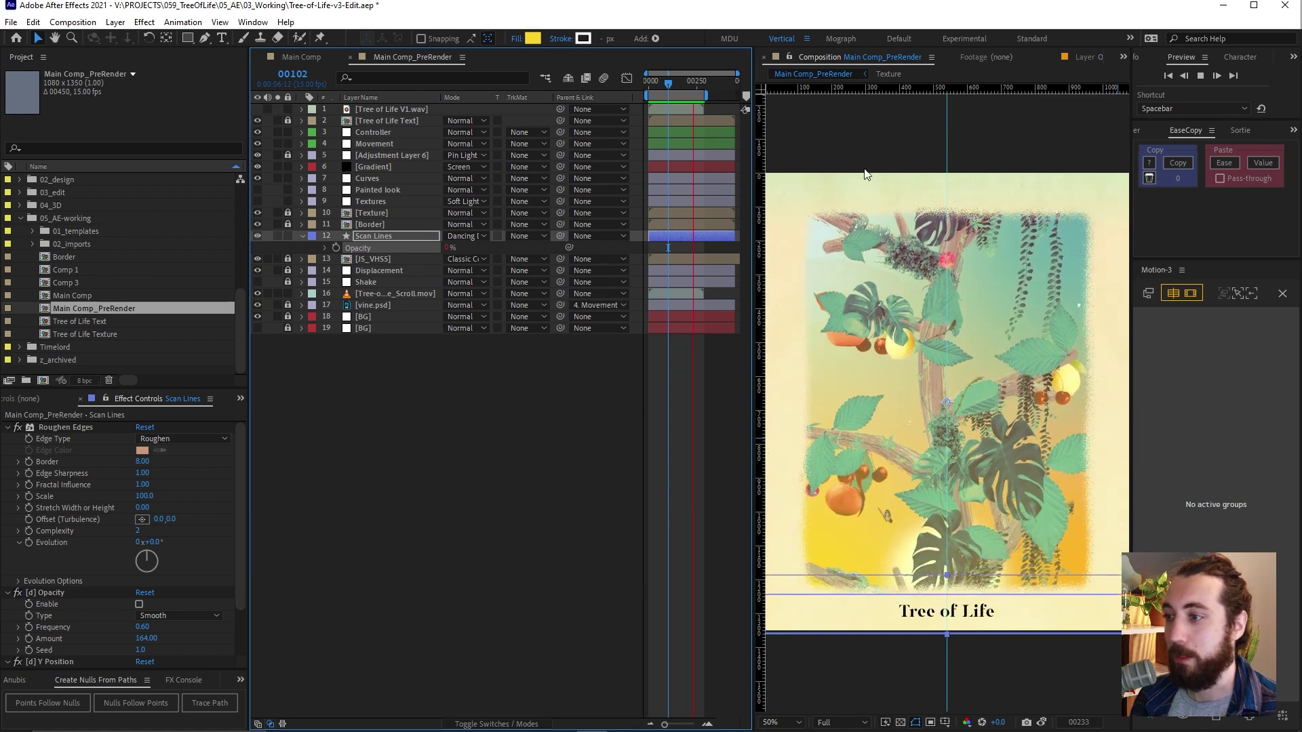
pyautogui.moveTo(930, 119); pyautogui.dragTo(969, 144)
pyautogui.click(674, 467)
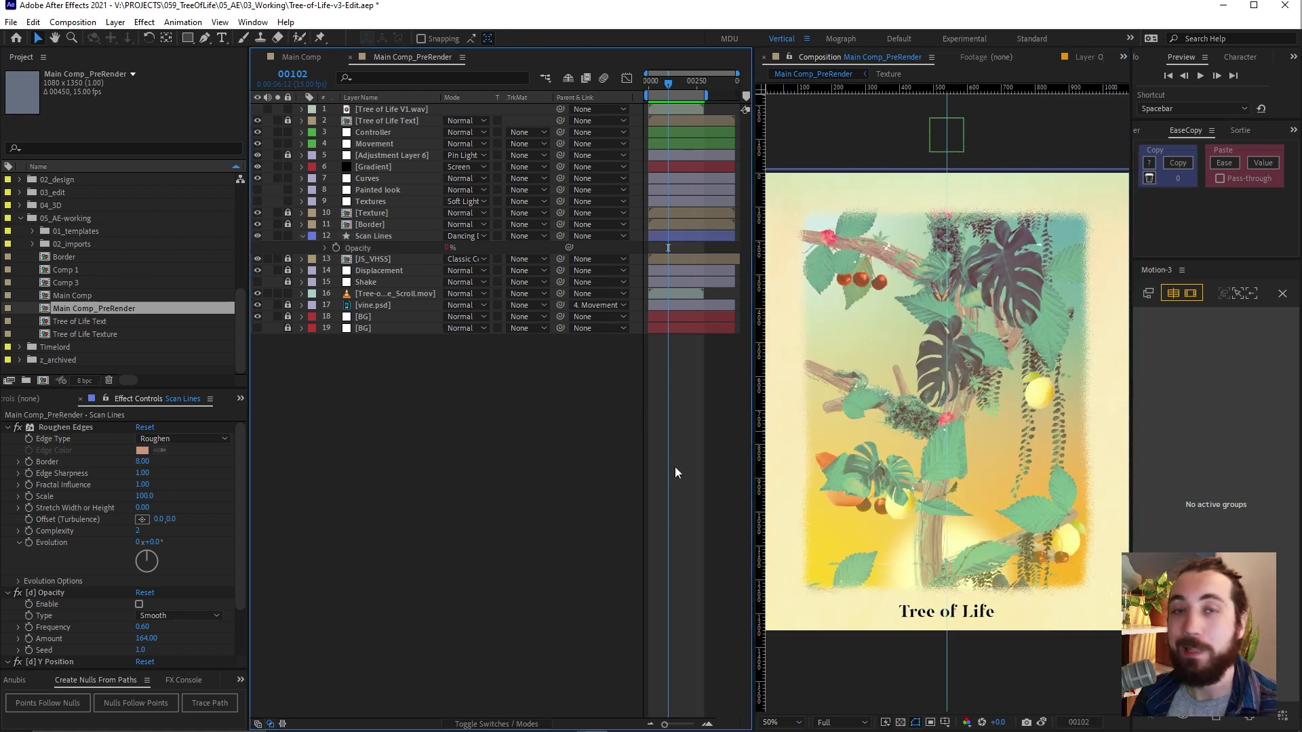
pyautogui.press('space')
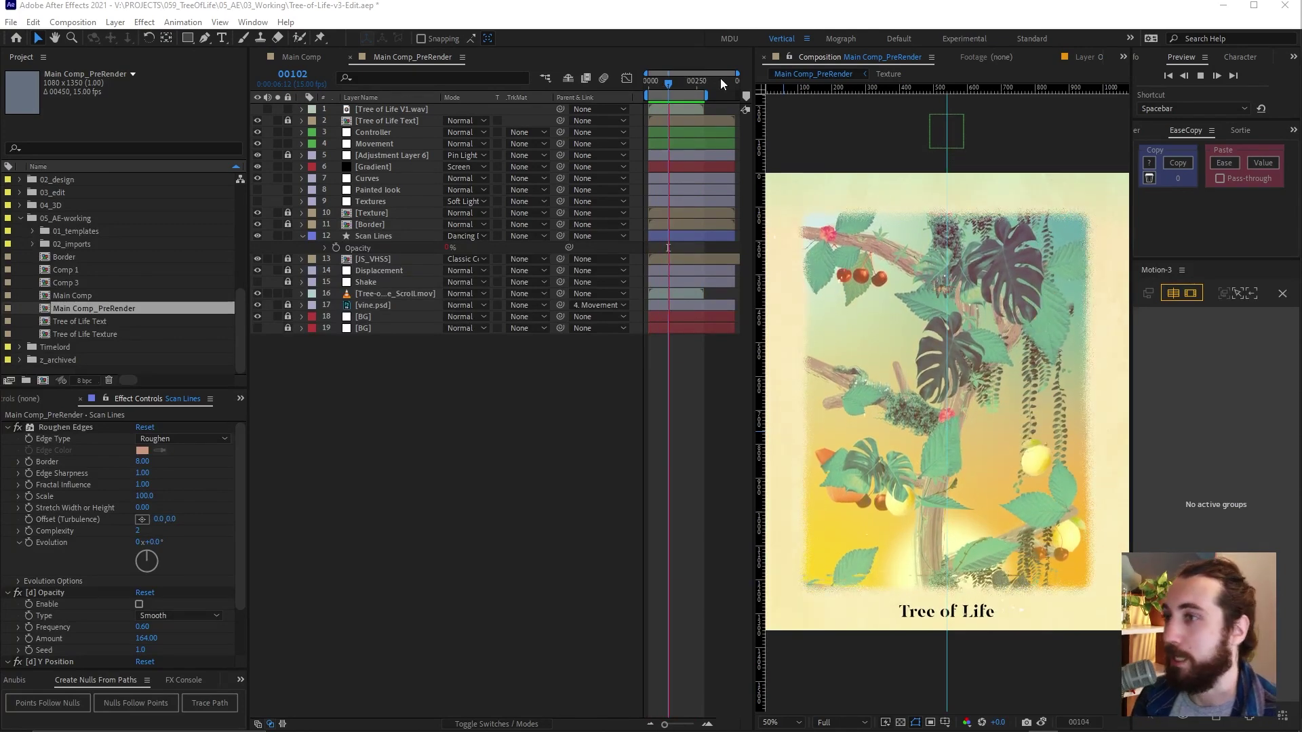
pyautogui.click(664, 84)
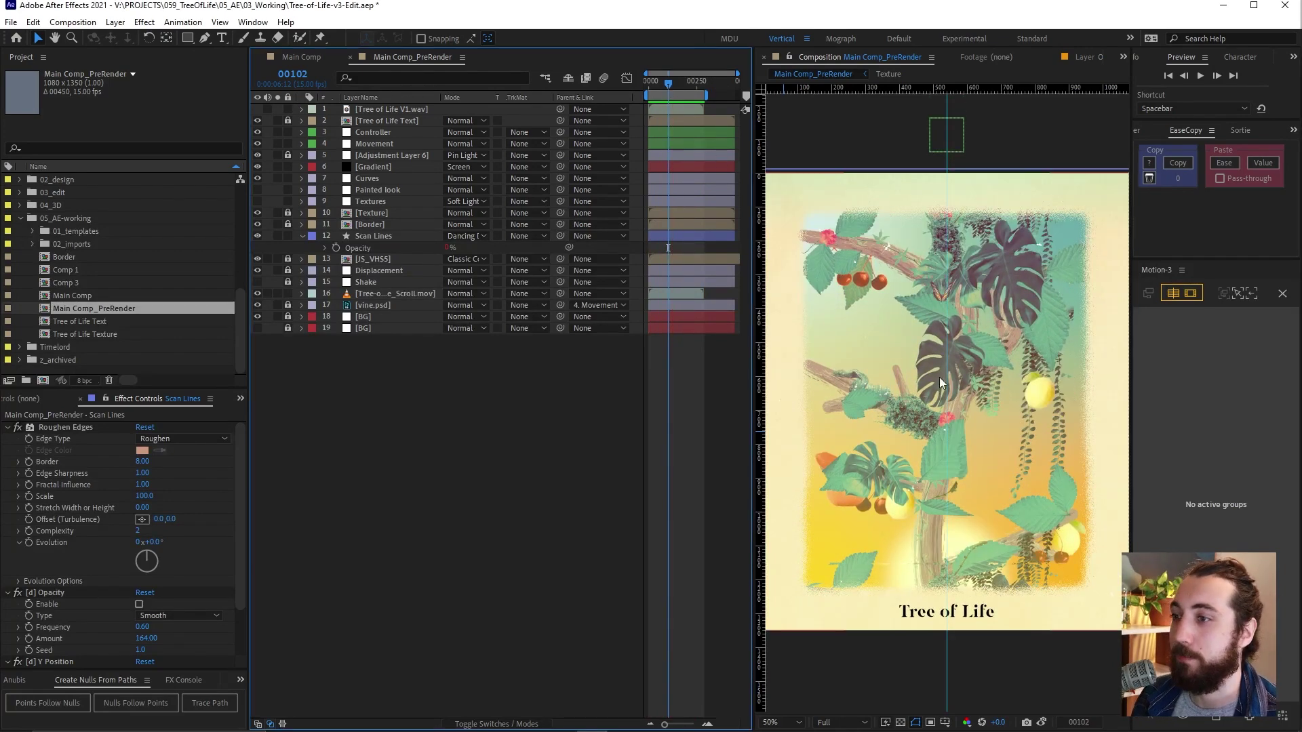
pyautogui.scroll(2, 958, 381)
pyautogui.moveTo(993, 359); pyautogui.dragTo(949, 448)
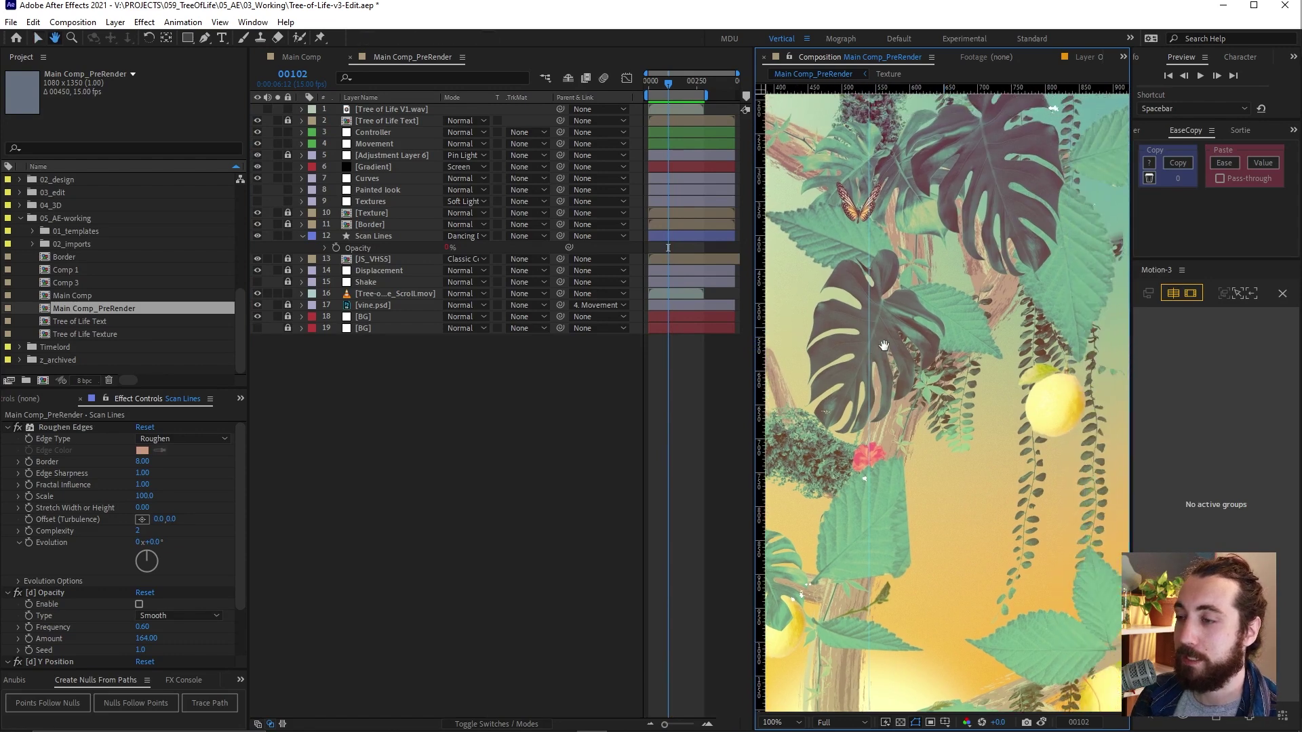
pyautogui.moveTo(1064, 145); pyautogui.dragTo(975, 321)
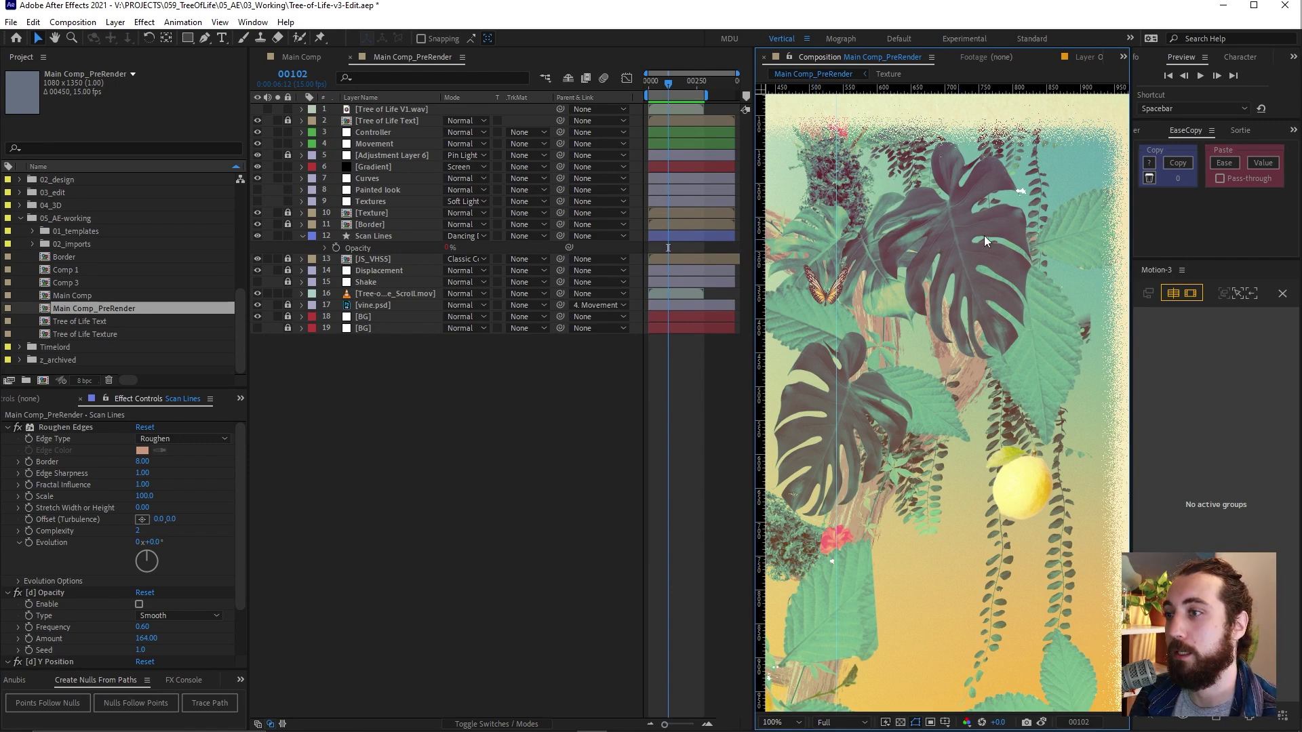
# Pan to the poster's top edge and select the Gradient layer to show its Gradient Ramp effect
pyautogui.moveTo(977, 313); pyautogui.dragTo(941, 426)
pyautogui.press('v')
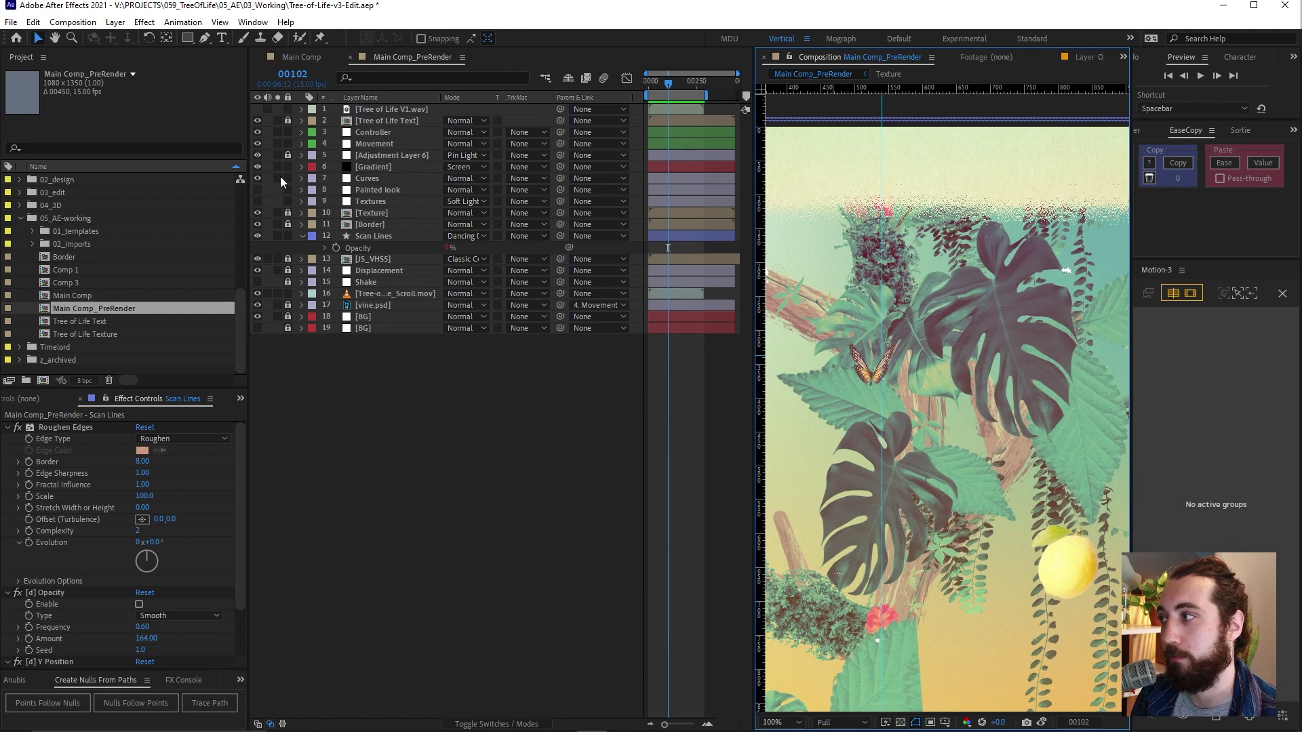
pyautogui.click(372, 167)
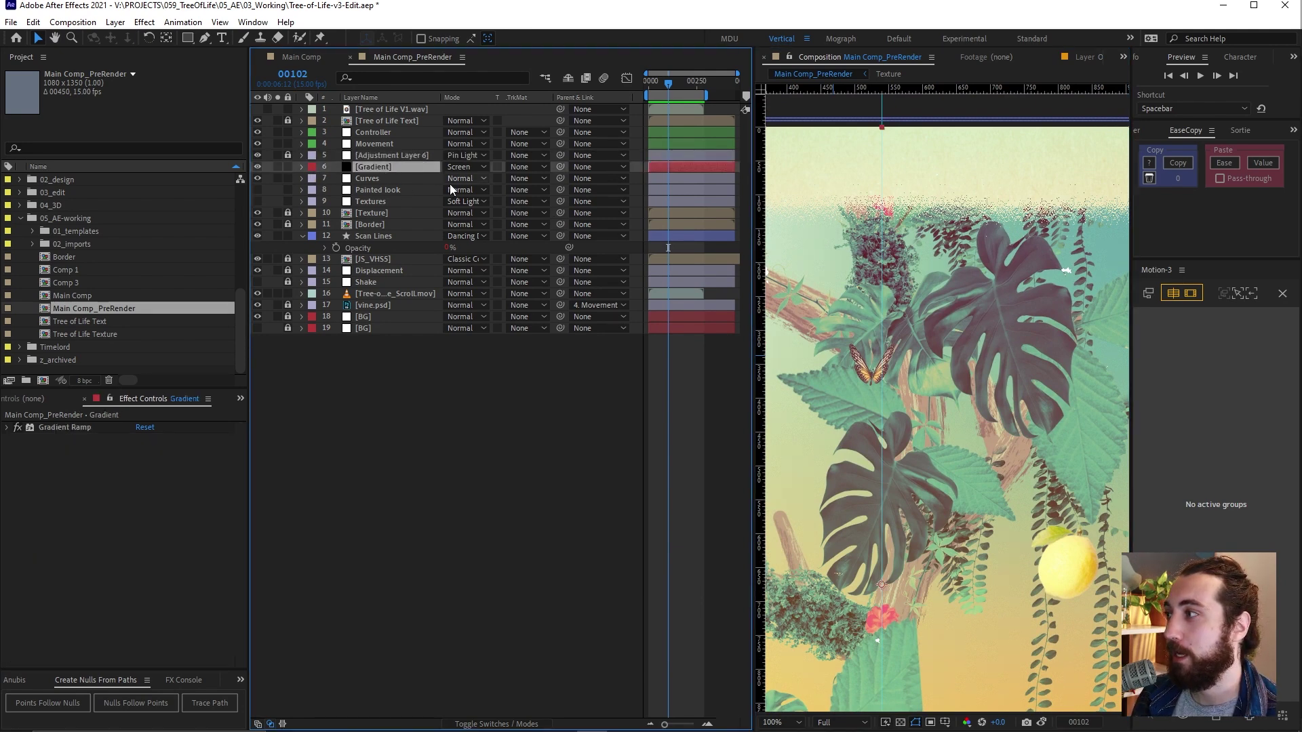
# Keep the Gradient layer in Screen mode and toggle its visibility to compare its effect
pyautogui.moveTo(998, 347); pyautogui.dragTo(920, 252)
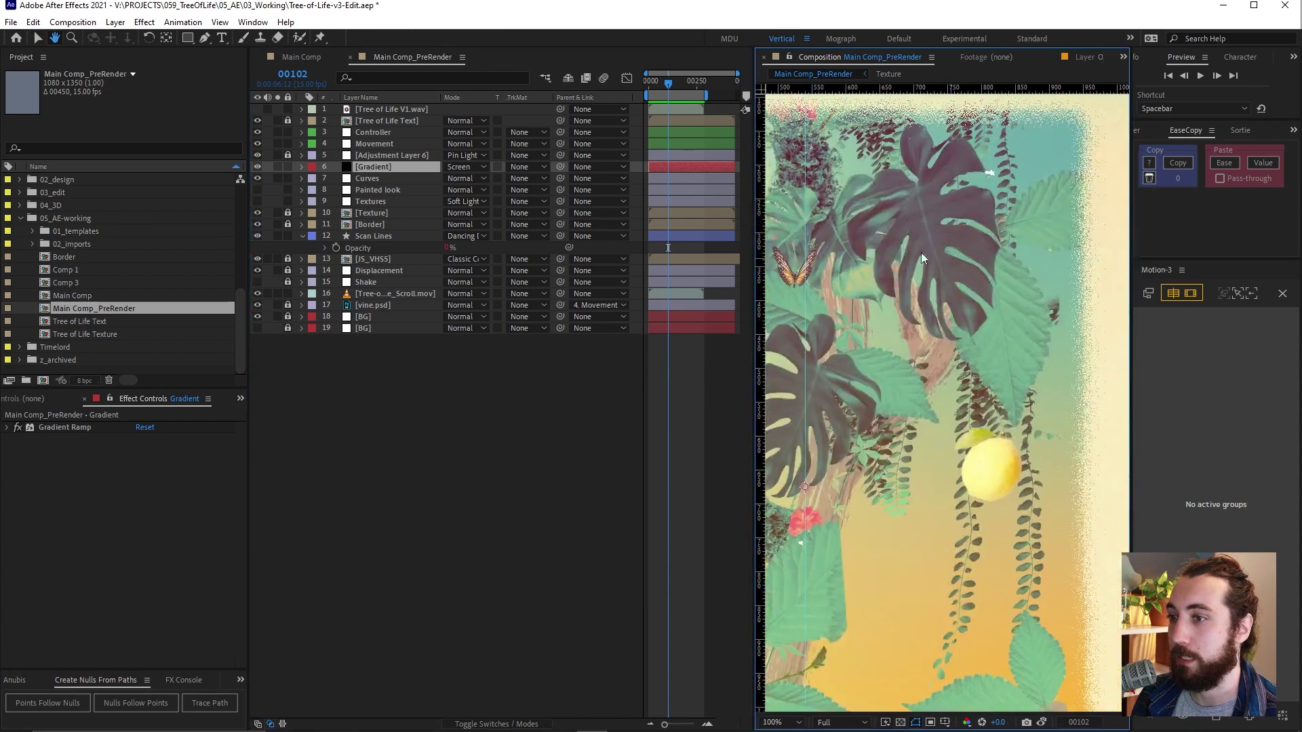
pyautogui.click(467, 169)
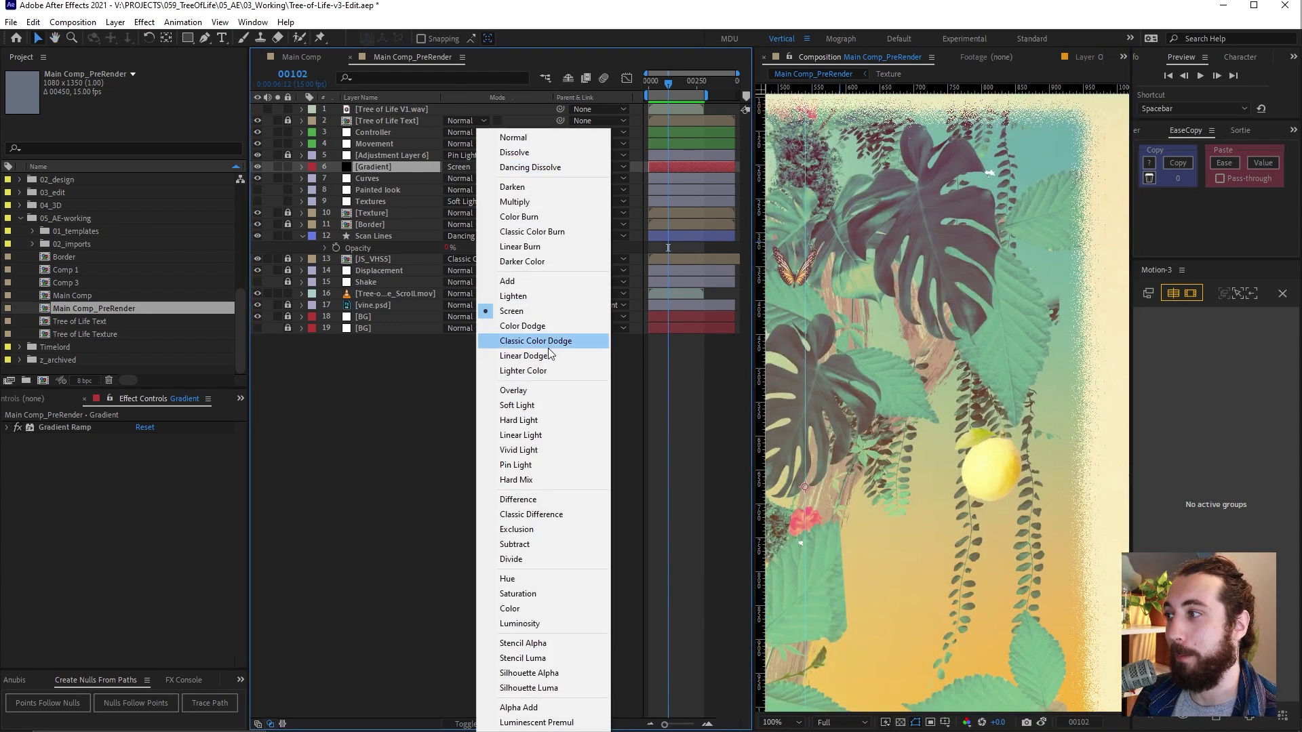
pyautogui.click(373, 162)
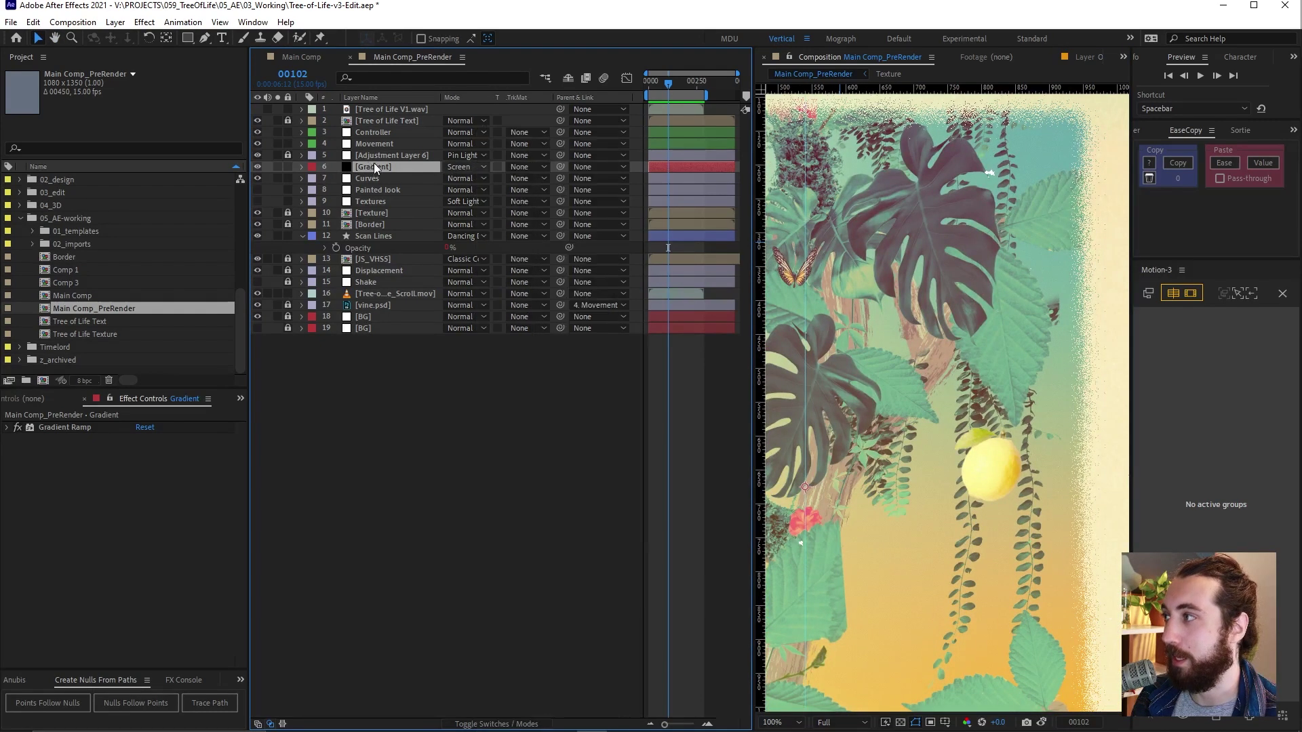
pyautogui.click(258, 166)
pyautogui.click(258, 167)
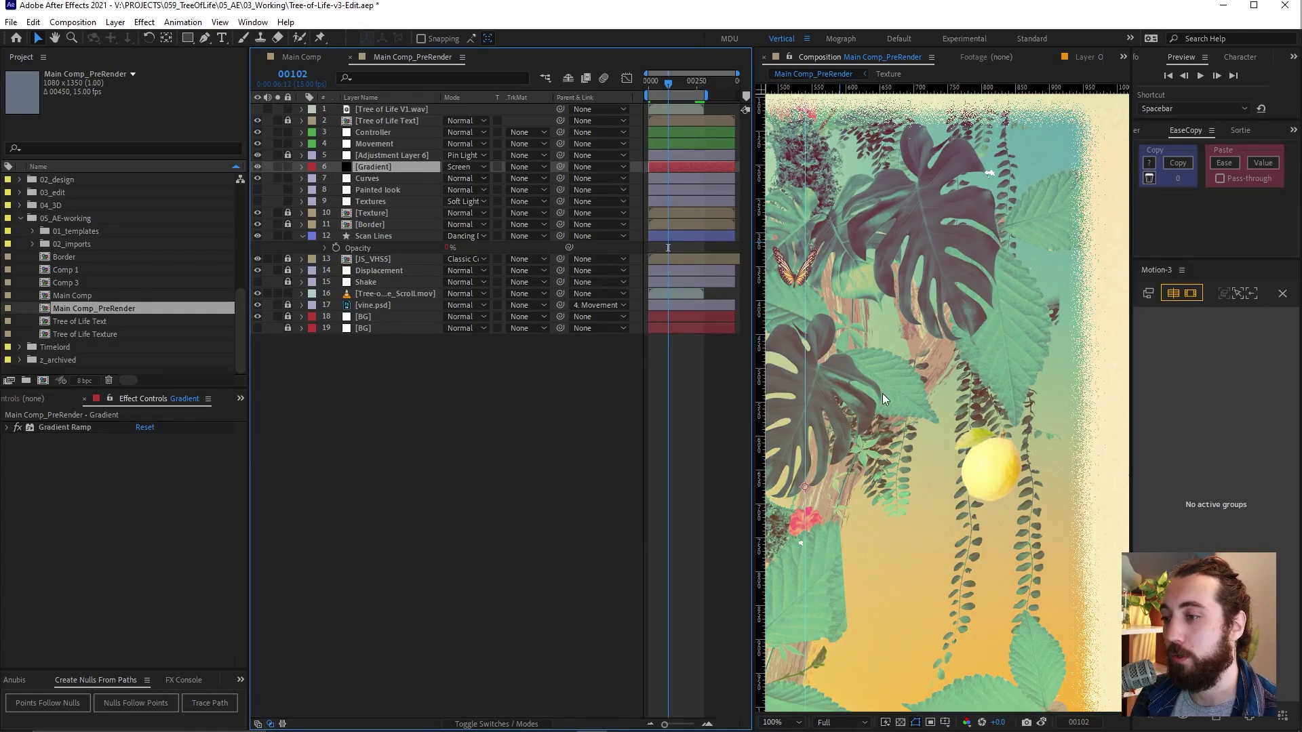
pyautogui.moveTo(881, 393); pyautogui.dragTo(1007, 354)
pyautogui.click(258, 167)
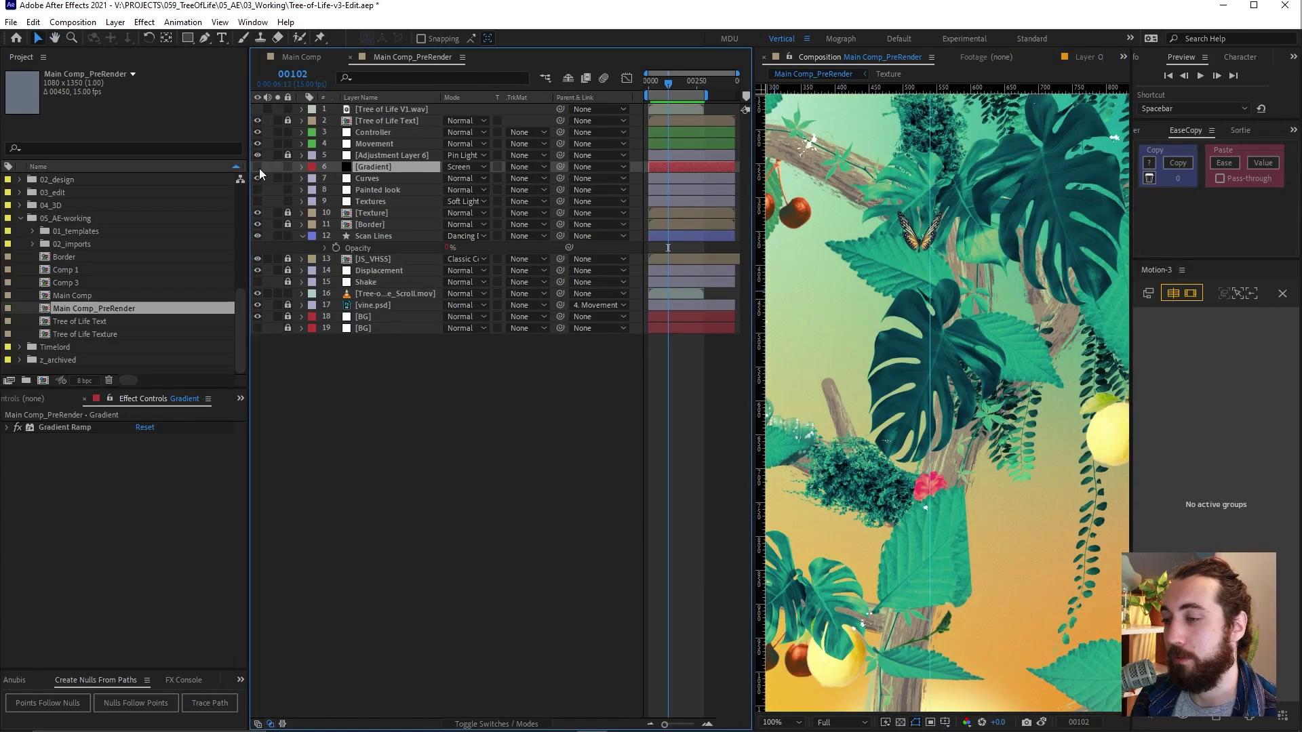
pyautogui.click(258, 167)
# Undo the last red-channel Curves adjustment and turn on the Painted look layer
pyautogui.click(377, 179)
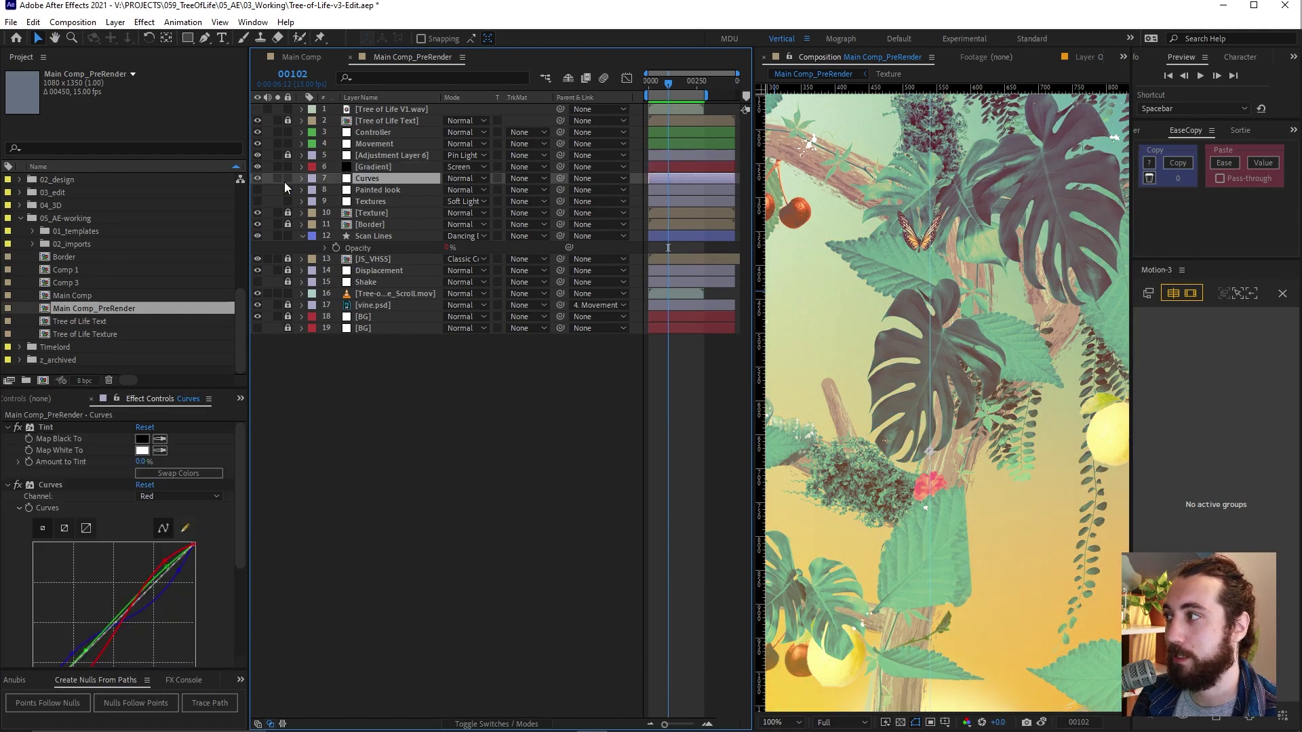
pyautogui.scroll(-3, 180, 525)
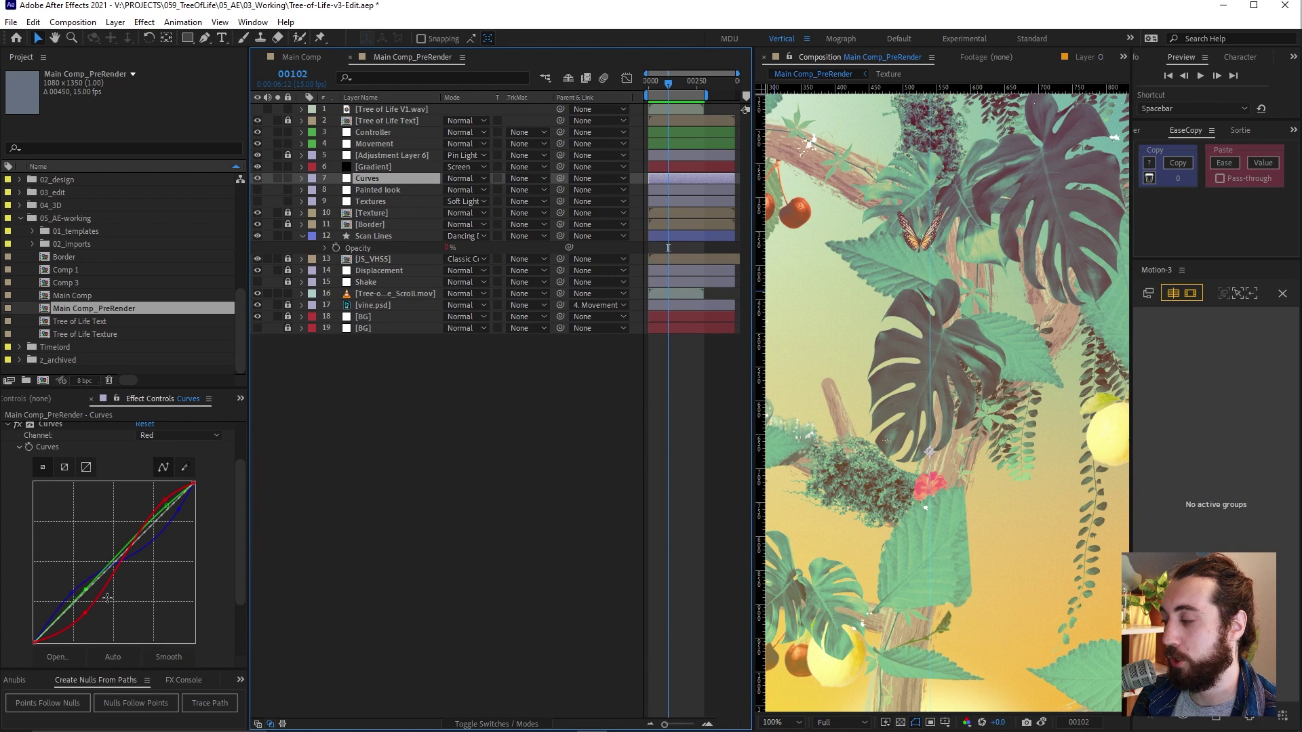
pyautogui.click(84, 613)
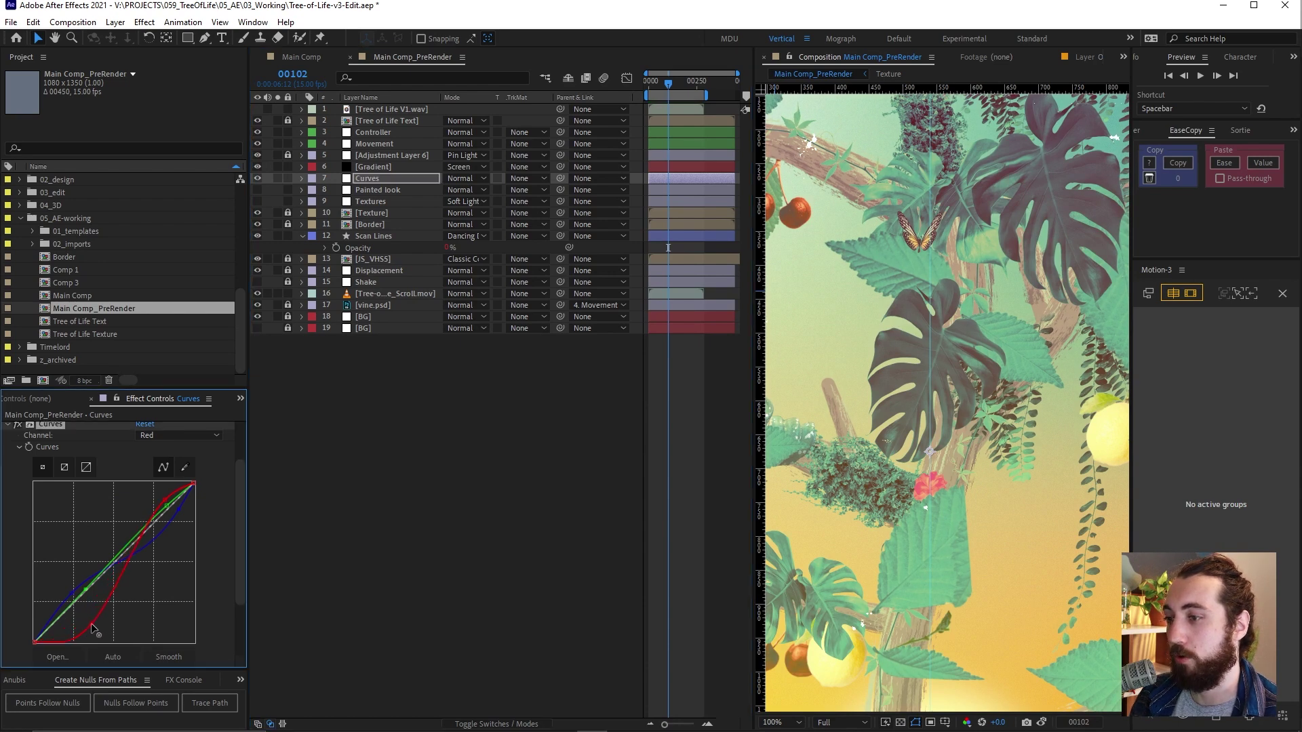
pyautogui.hotkey('ctrl', 'z')
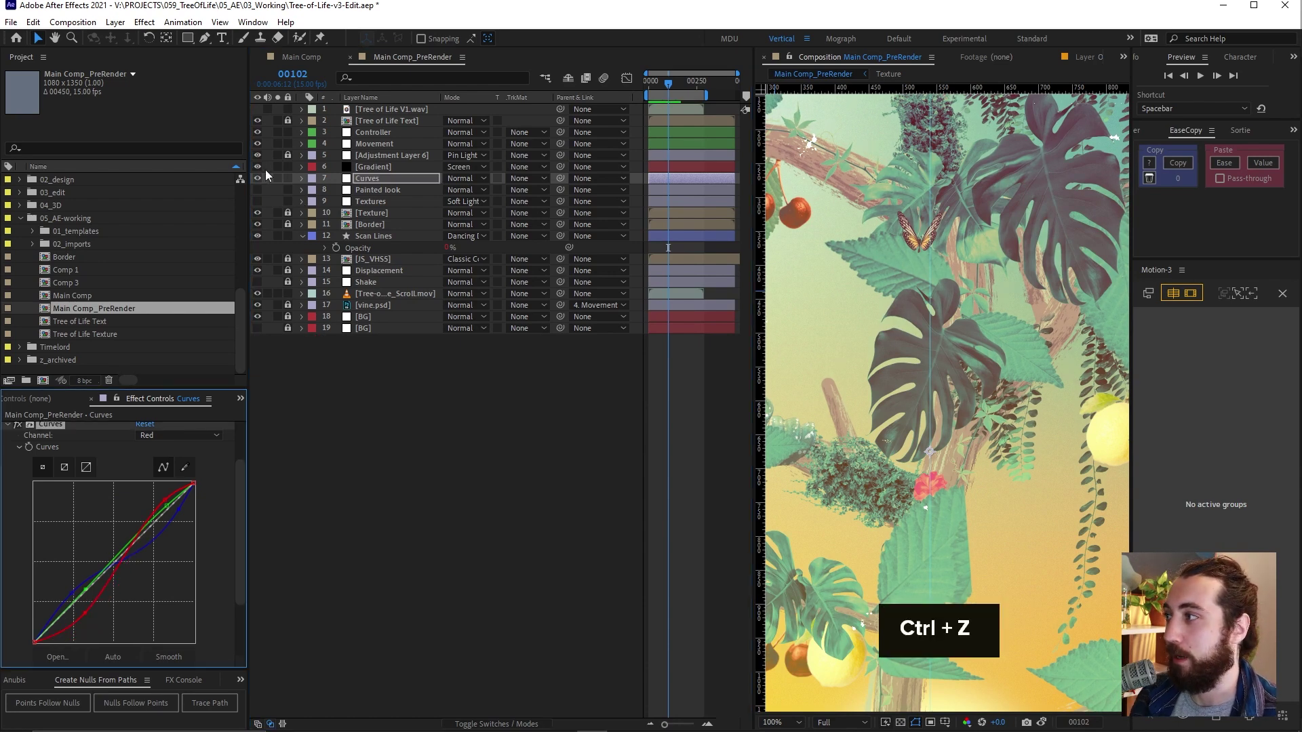
pyautogui.click(260, 179)
pyautogui.click(260, 181)
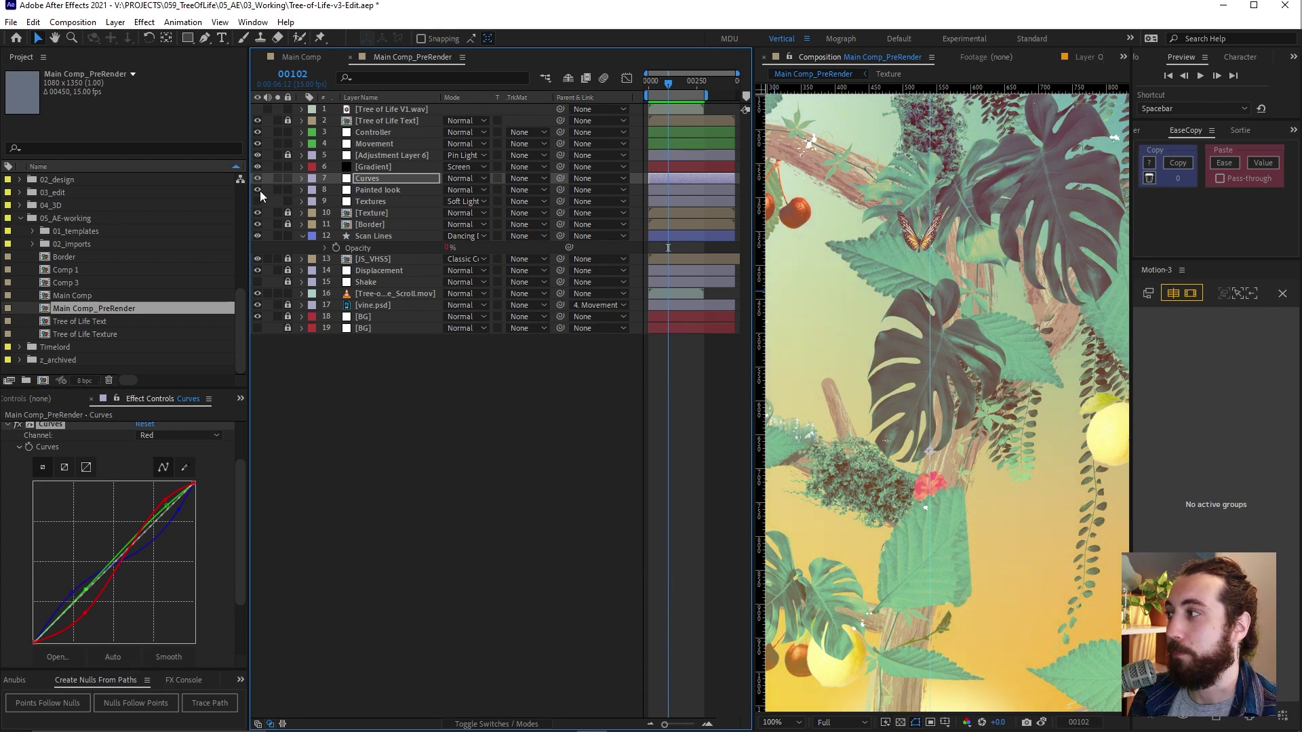
pyautogui.click(258, 190)
# Switch off the Painted look layer's blur, scratch, sharpen and colour effects, then re-enable CC Vector Blur
pyautogui.click(378, 189)
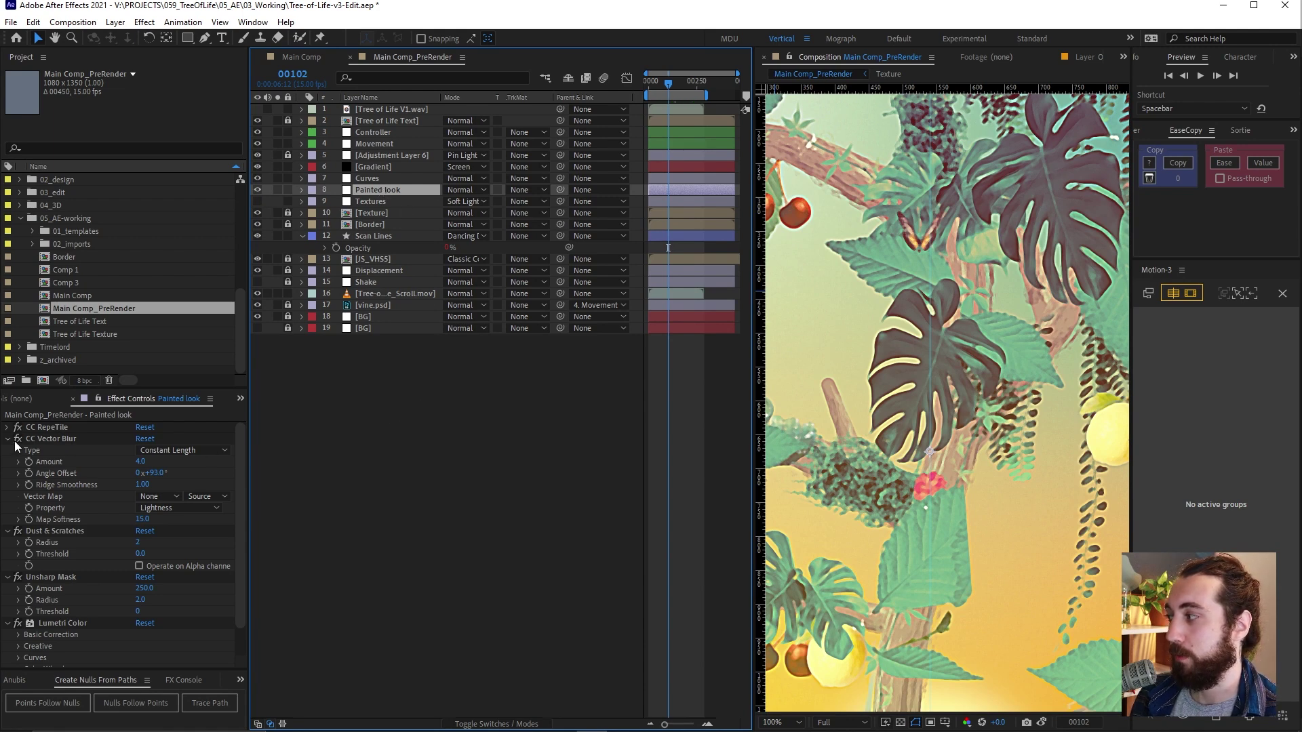
pyautogui.moveTo(17, 439); pyautogui.dragTo(18, 623)
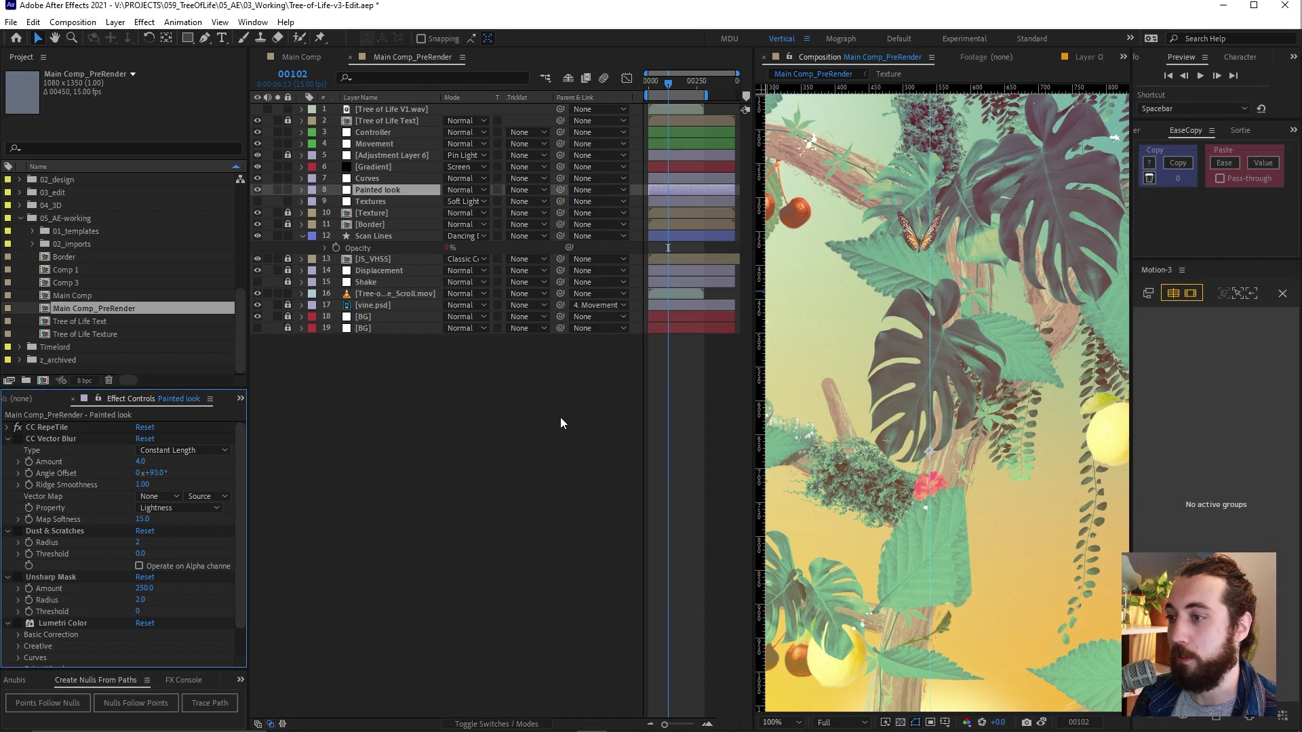
pyautogui.scroll(2, 879, 352)
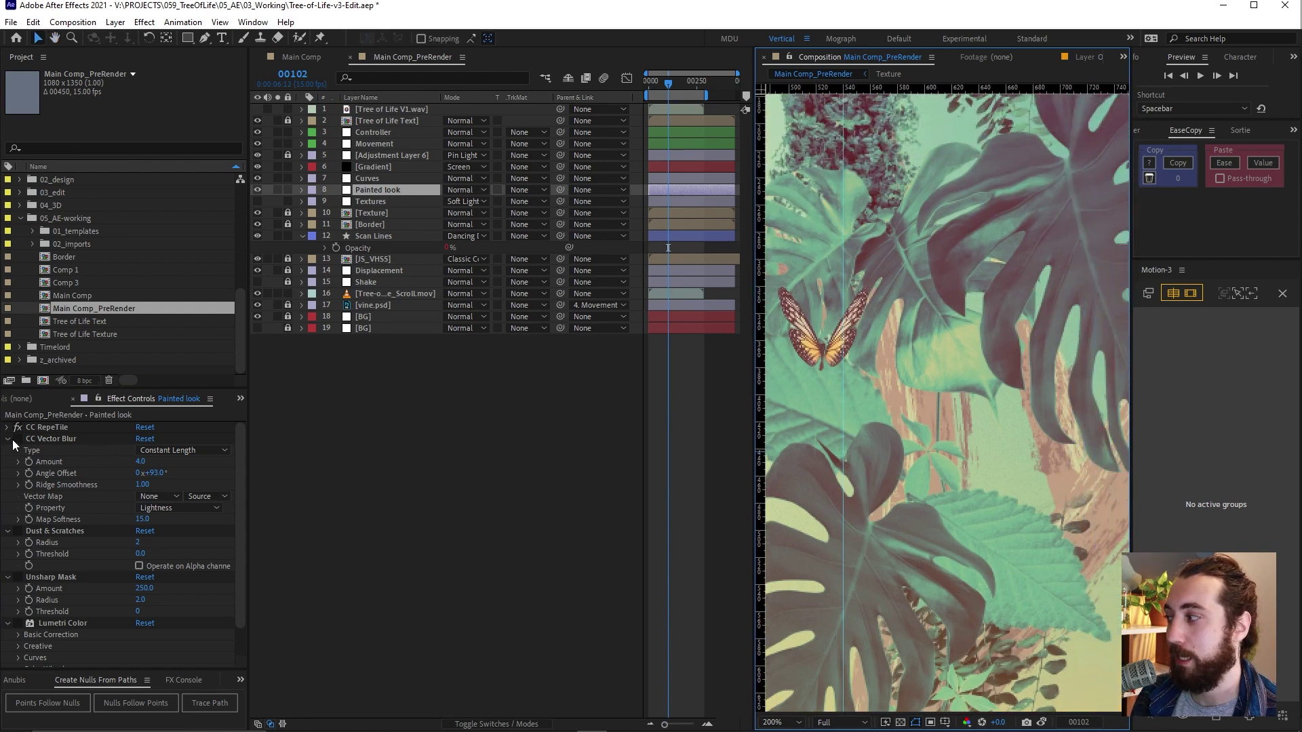
pyautogui.click(17, 438)
# Compare CC Vector Blur across the foliage, re-enable Unsharp Mask, and turn on the Textures layer
pyautogui.moveTo(796, 412); pyautogui.dragTo(1035, 328)
pyautogui.scroll(5, 884, 360)
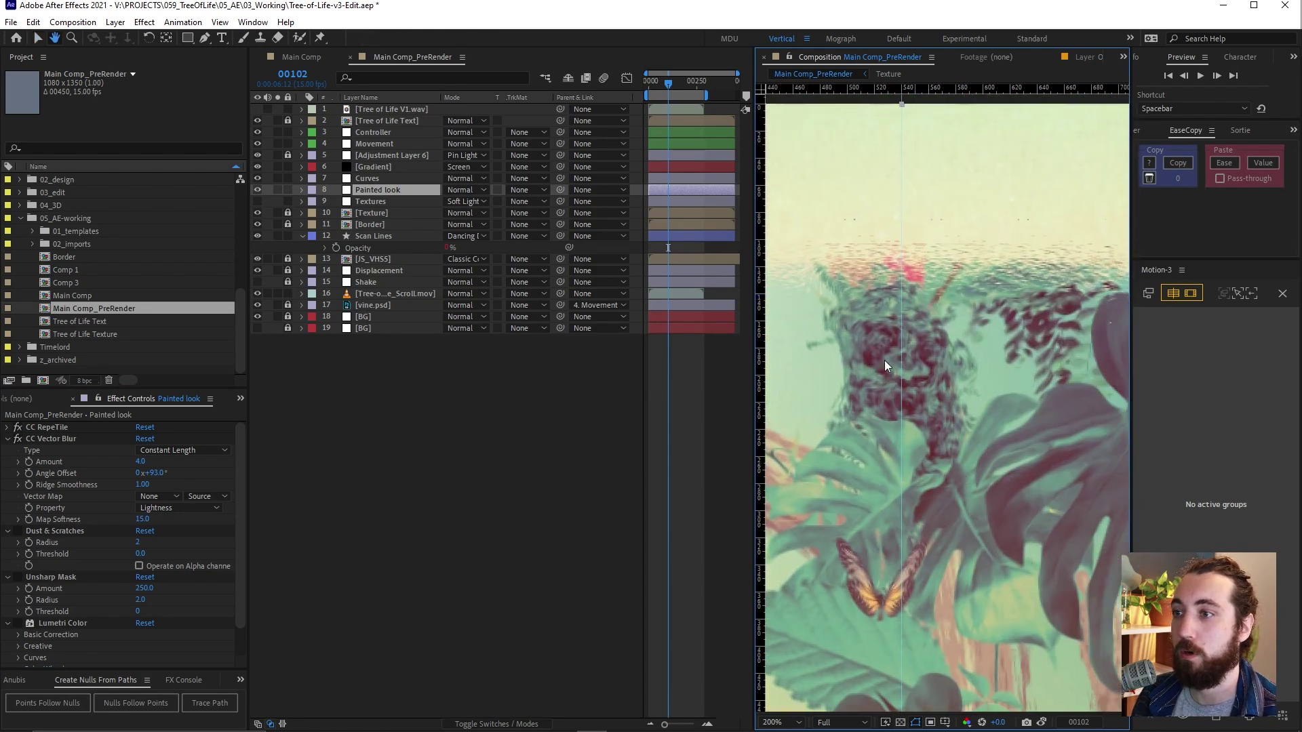
pyautogui.click(17, 439)
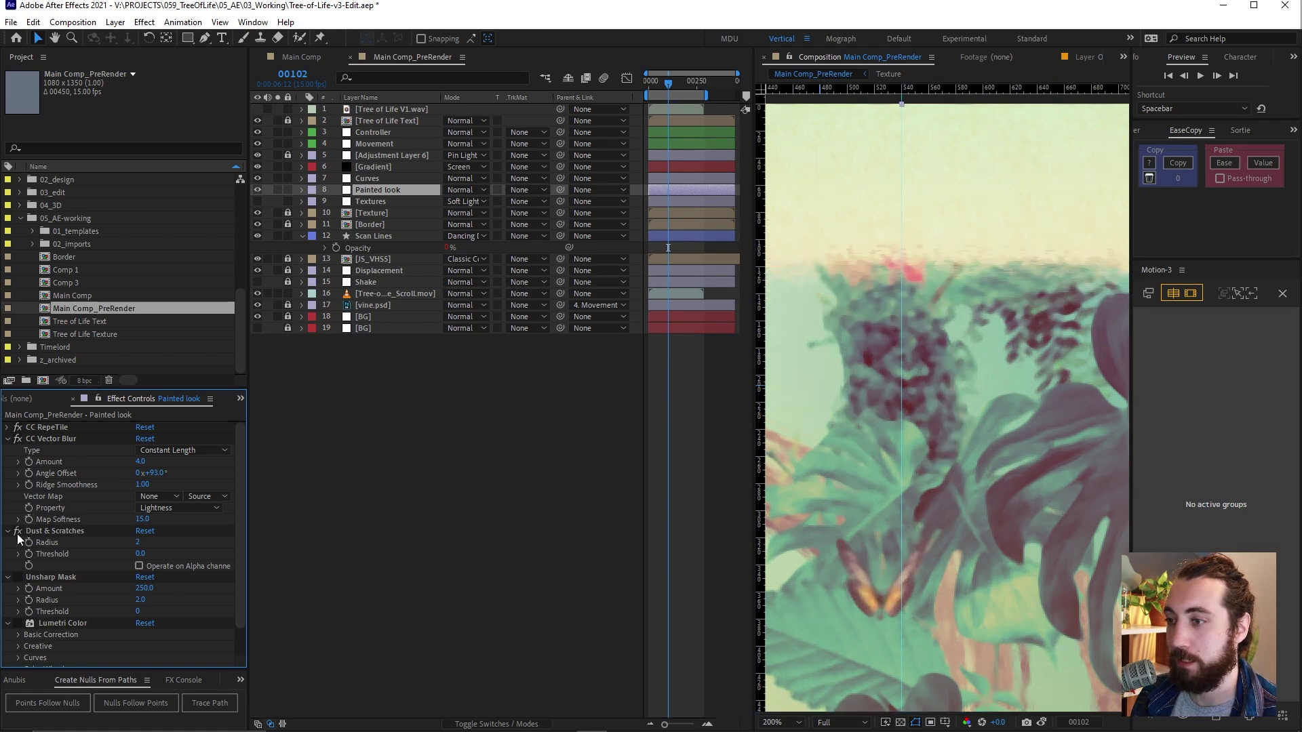
pyautogui.moveTo(827, 454); pyautogui.dragTo(929, 425)
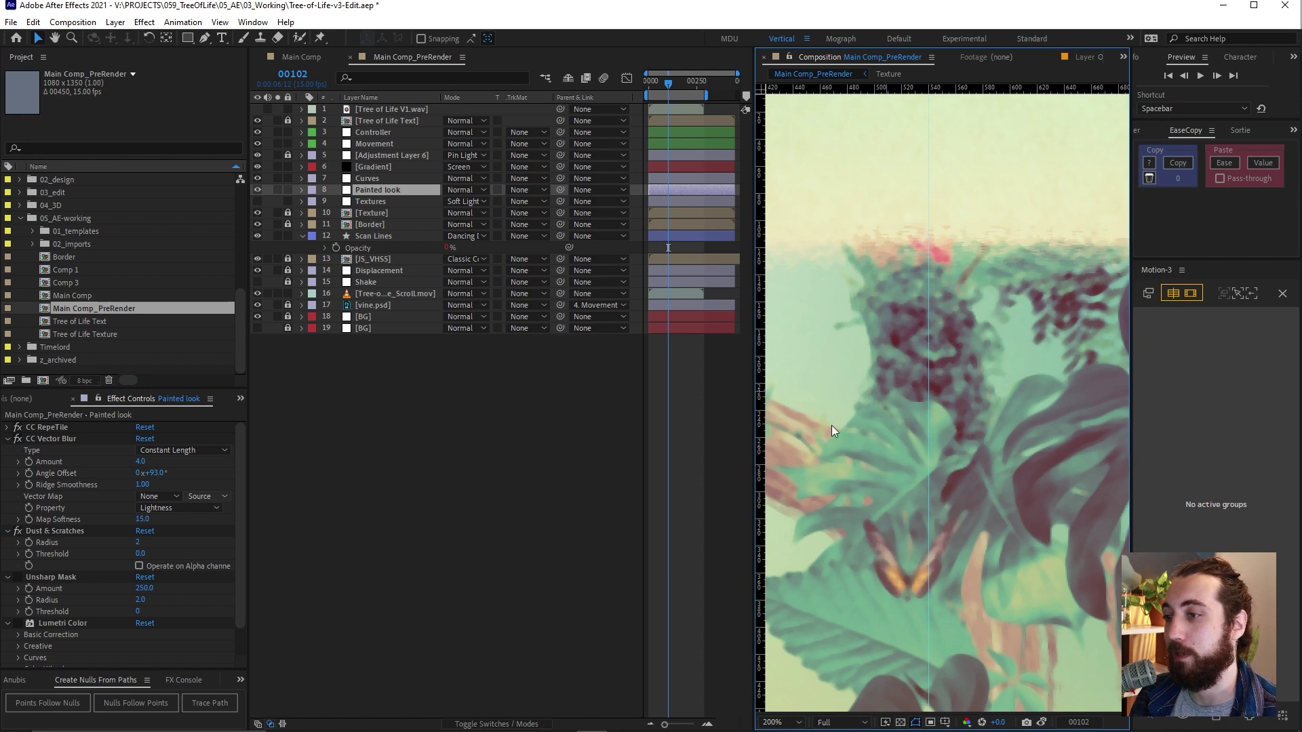
pyautogui.click(17, 580)
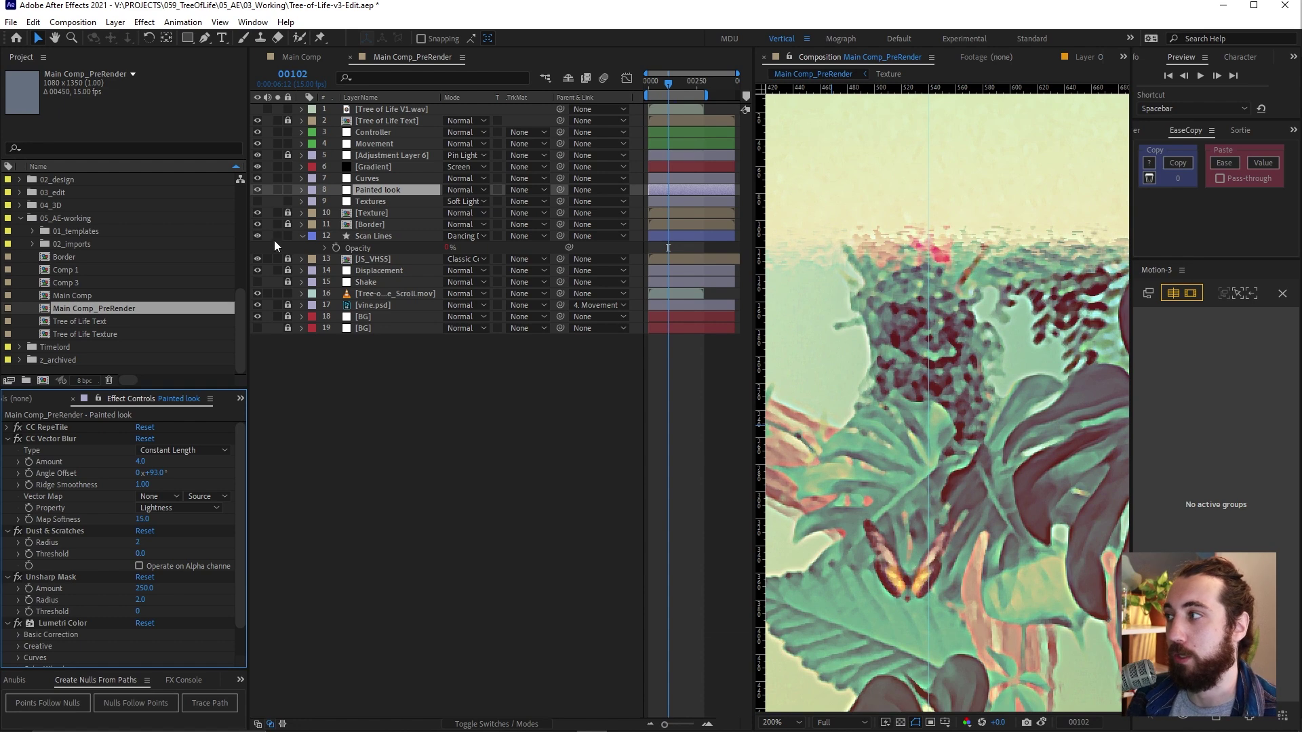
pyautogui.click(257, 201)
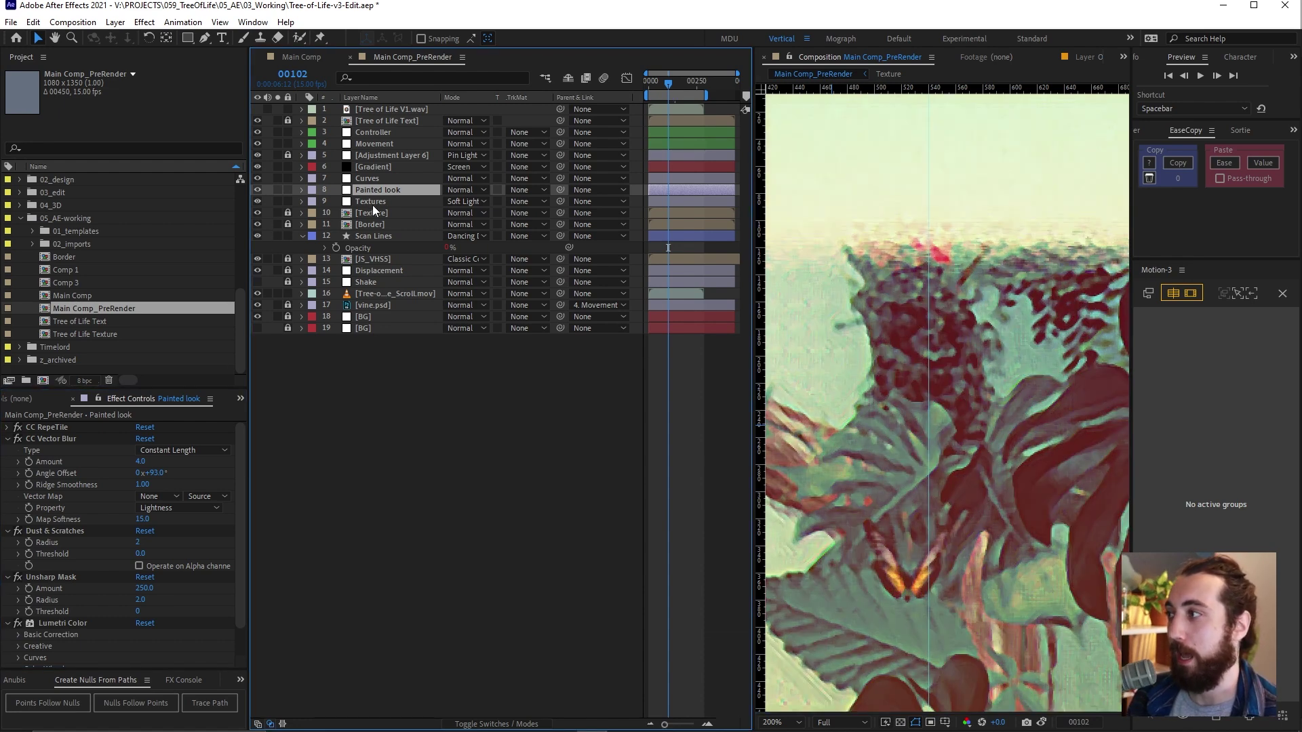
# Switch off the Textures layer's m's Halftone effect and pan over to the cherries
pyautogui.click(378, 202)
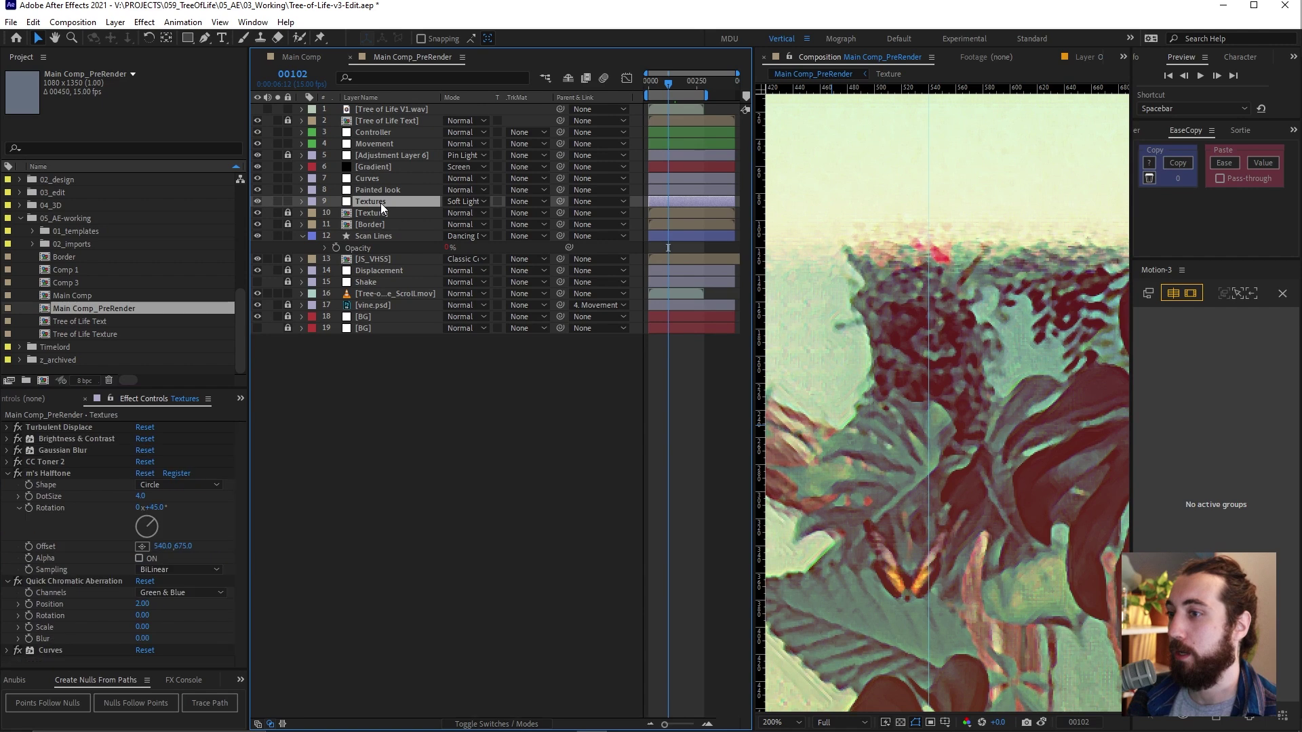
pyautogui.click(18, 474)
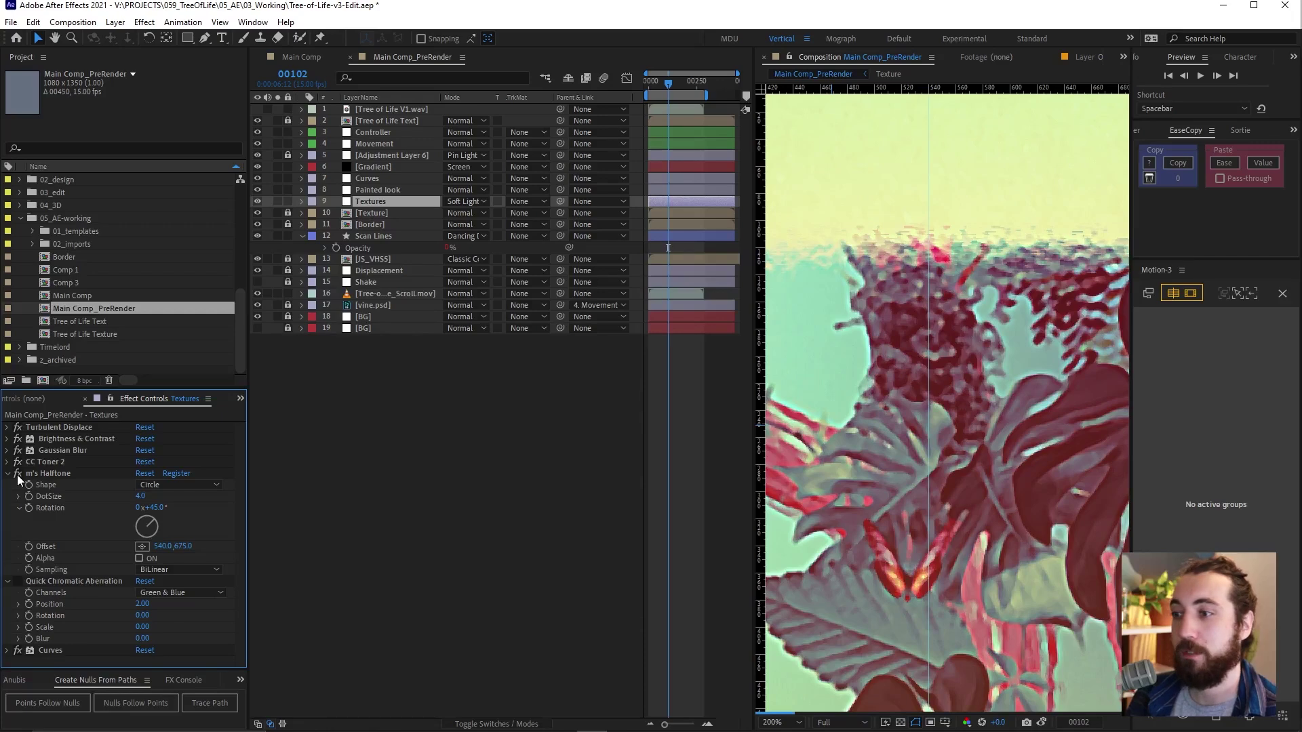
pyautogui.moveTo(827, 430); pyautogui.dragTo(1030, 362)
pyautogui.scroll(-5, 968, 457)
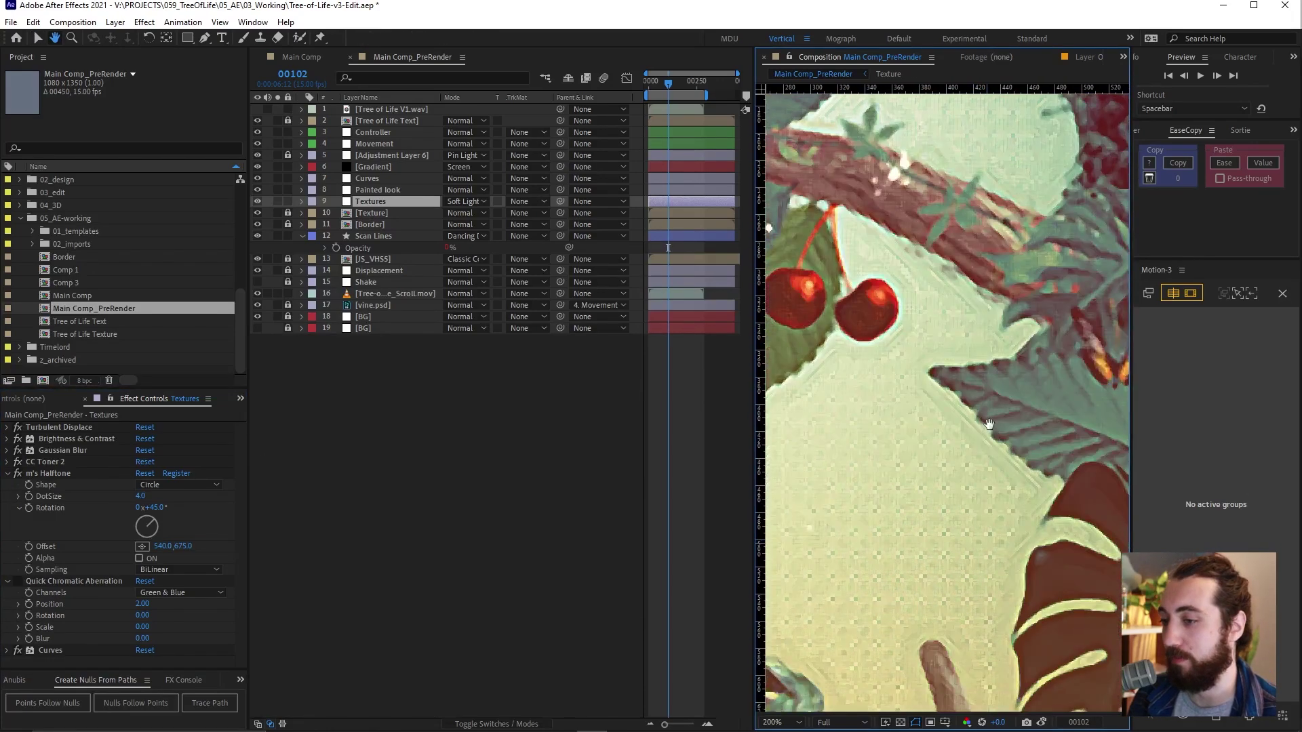
# Select the m's Halftone effect and inspect the dots around the cherries and background
pyautogui.press('v')
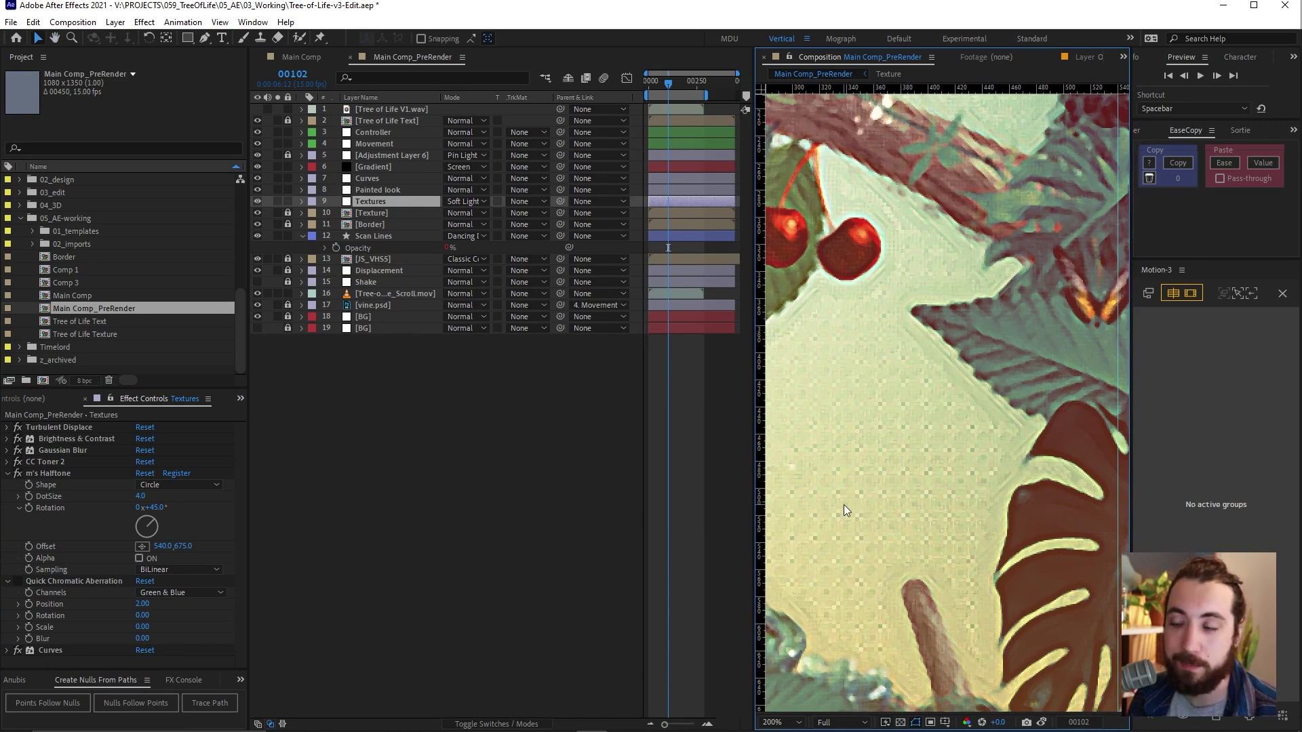
pyautogui.moveTo(843, 509); pyautogui.dragTo(900, 456)
pyautogui.click(68, 474)
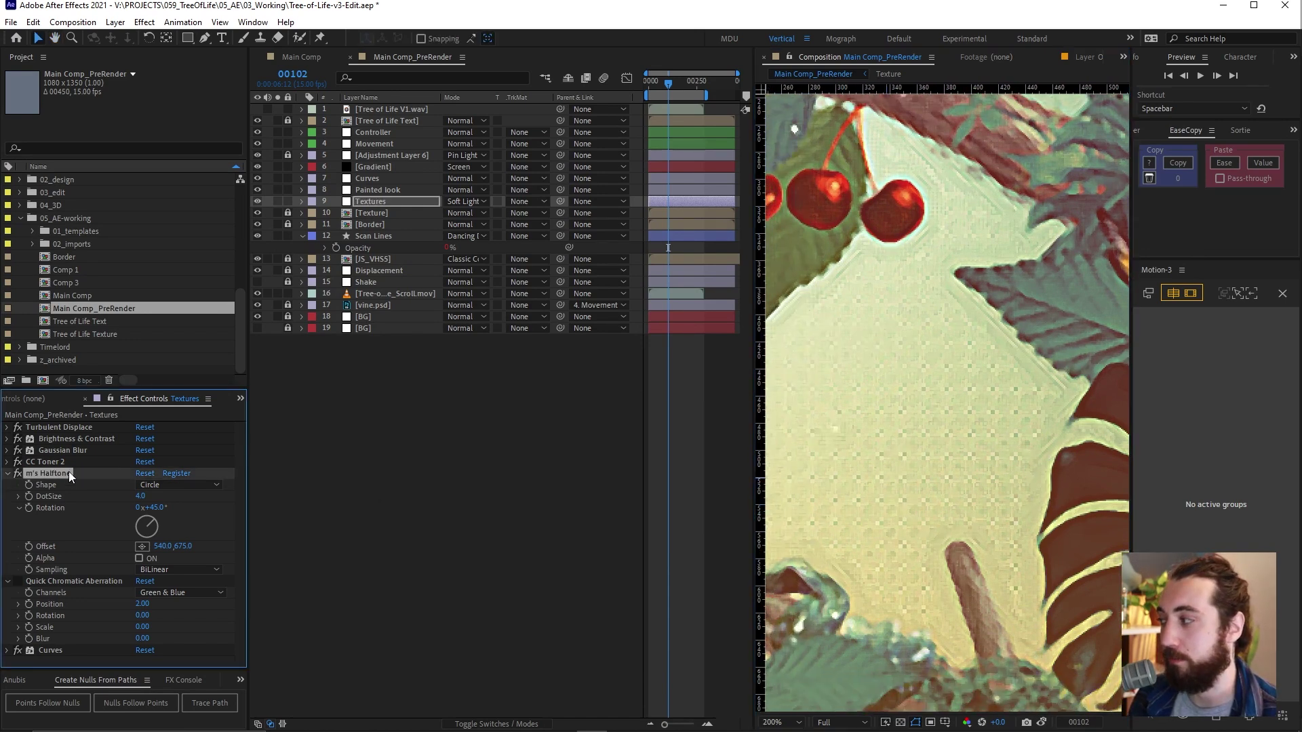
pyautogui.press('h')
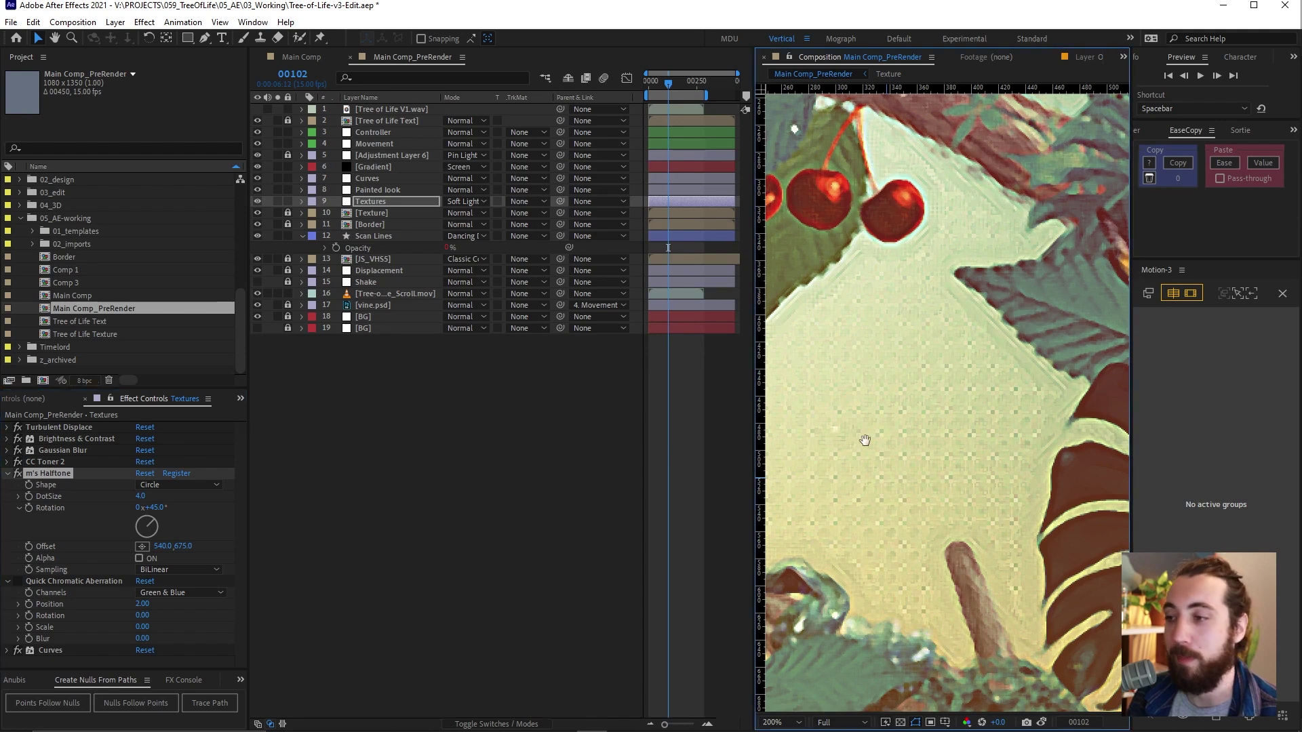
pyautogui.moveTo(942, 311); pyautogui.dragTo(872, 456)
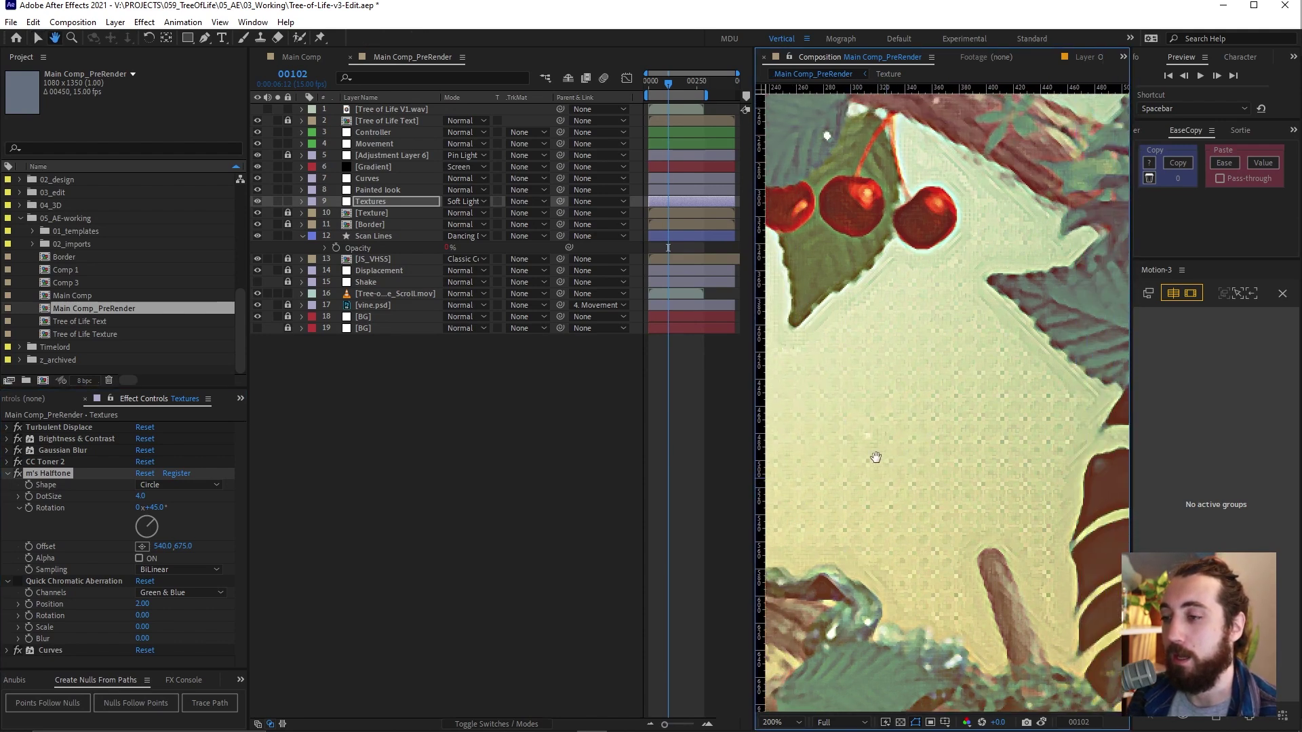
pyautogui.moveTo(958, 467); pyautogui.dragTo(928, 441)
pyautogui.press('v')
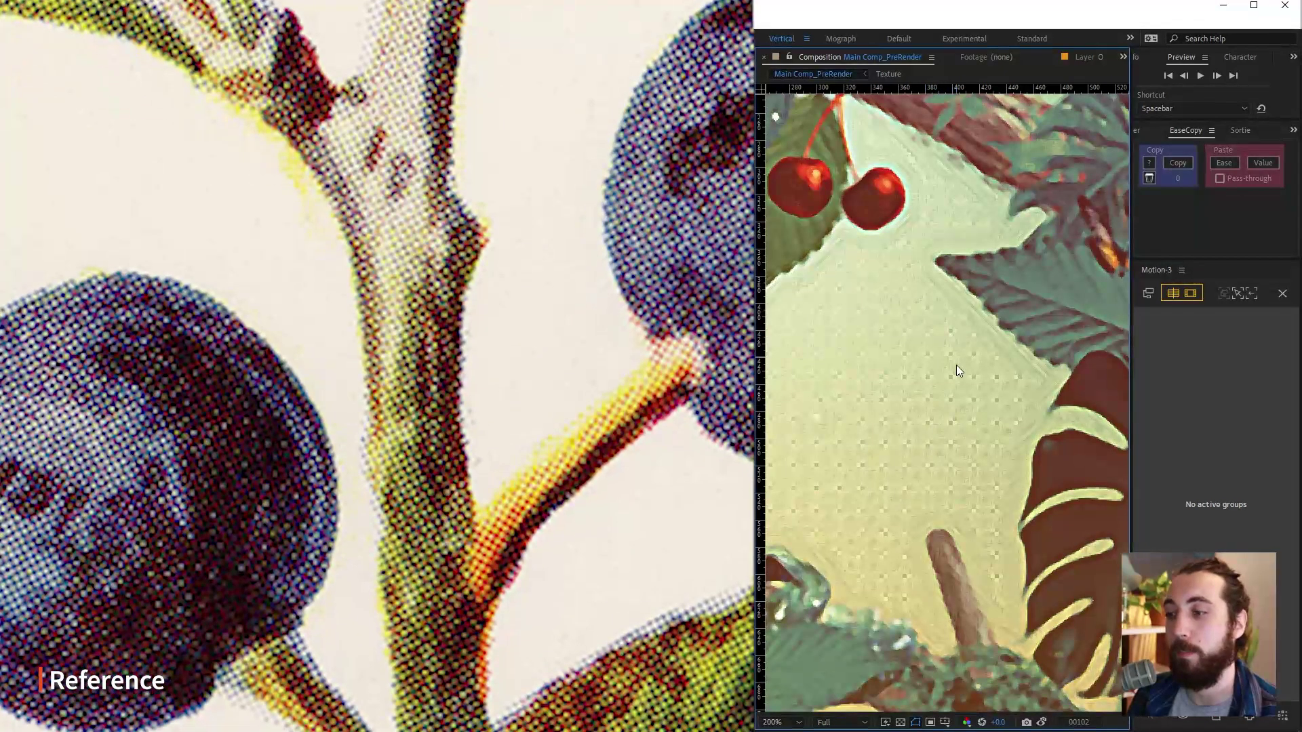
pyautogui.moveTo(956, 364); pyautogui.dragTo(983, 397)
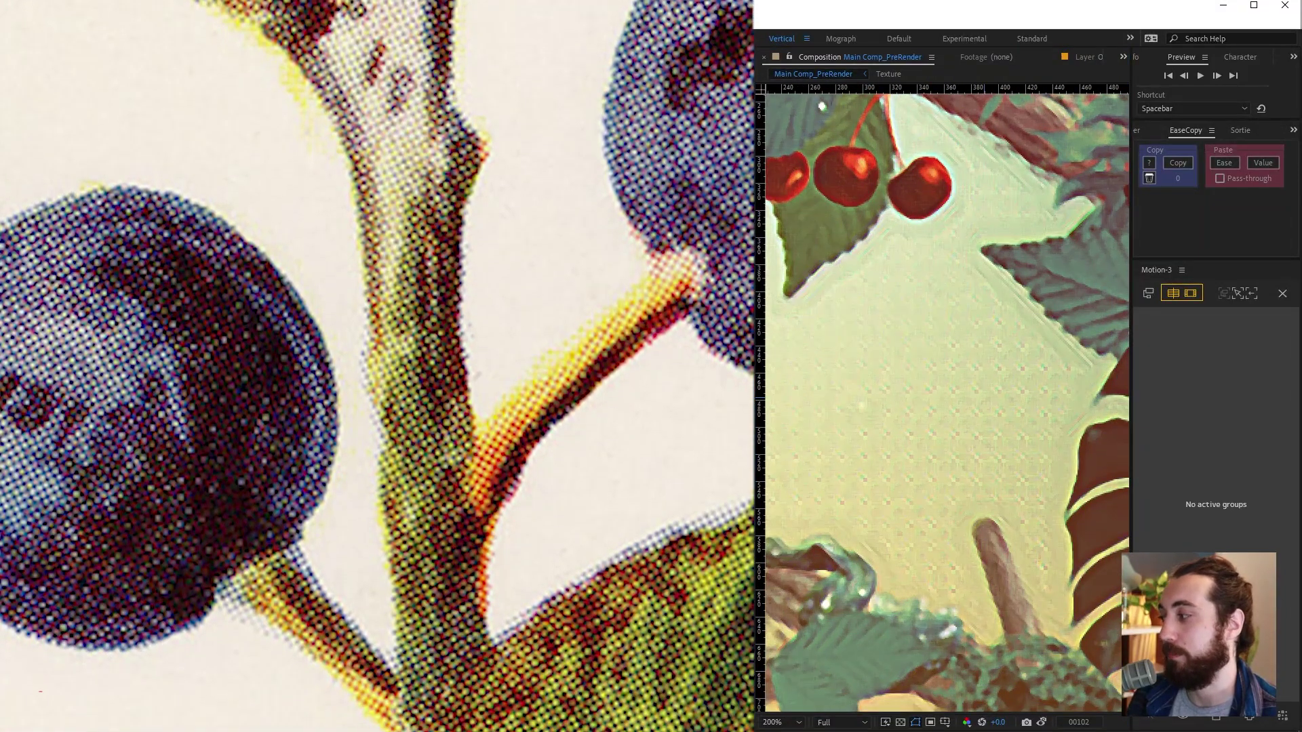
pyautogui.moveTo(894, 454); pyautogui.dragTo(875, 409)
pyautogui.scroll(1, 954, 426)
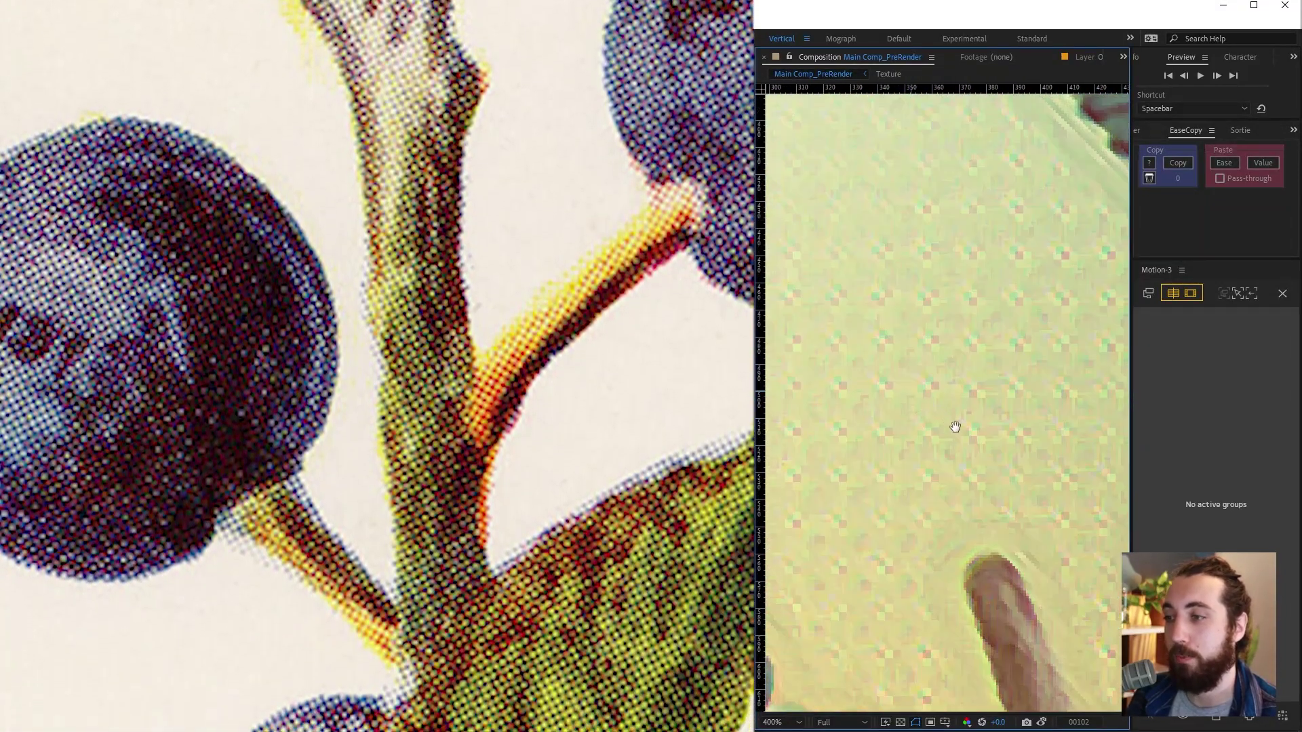
pyautogui.moveTo(954, 426); pyautogui.dragTo(983, 455)
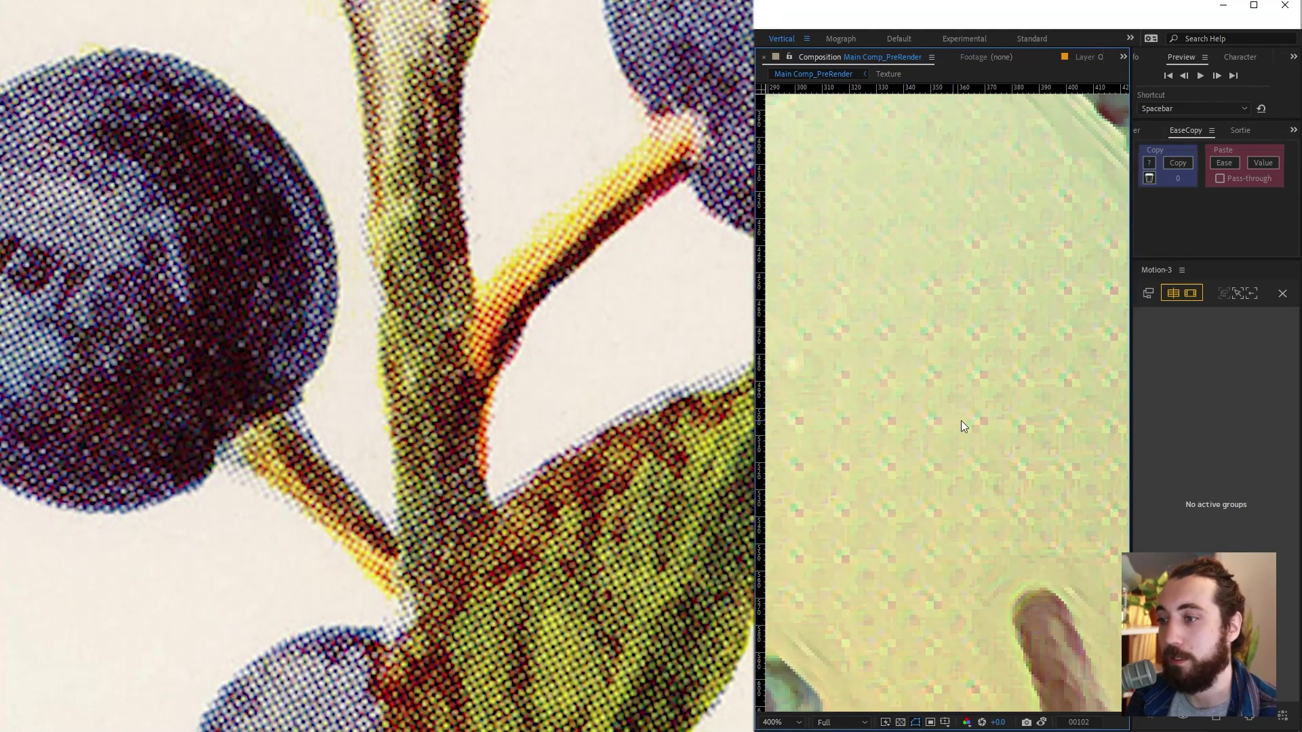
pyautogui.scroll(-1, 971, 430)
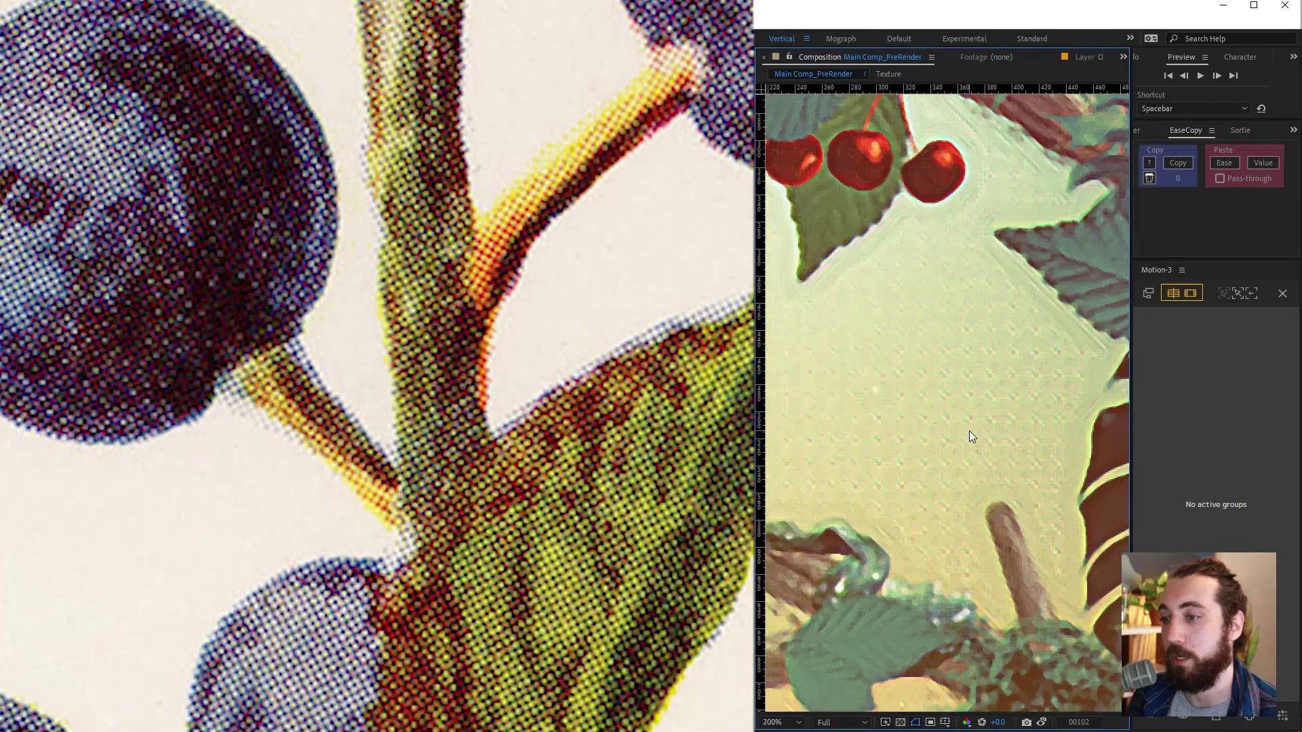
pyautogui.scroll(-4, 969, 430)
pyautogui.scroll(3, 968, 430)
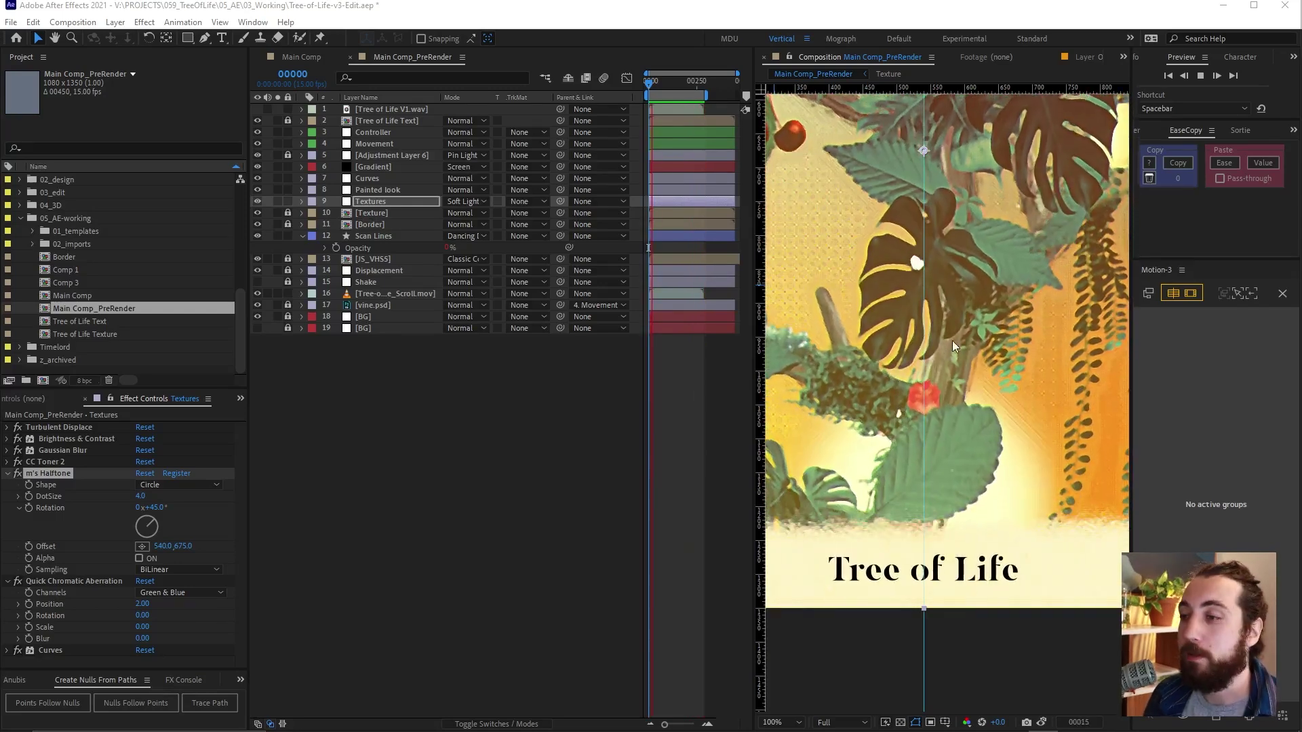
# Set the viewer magnification to Fit so the whole poster is visible
pyautogui.click(779, 722)
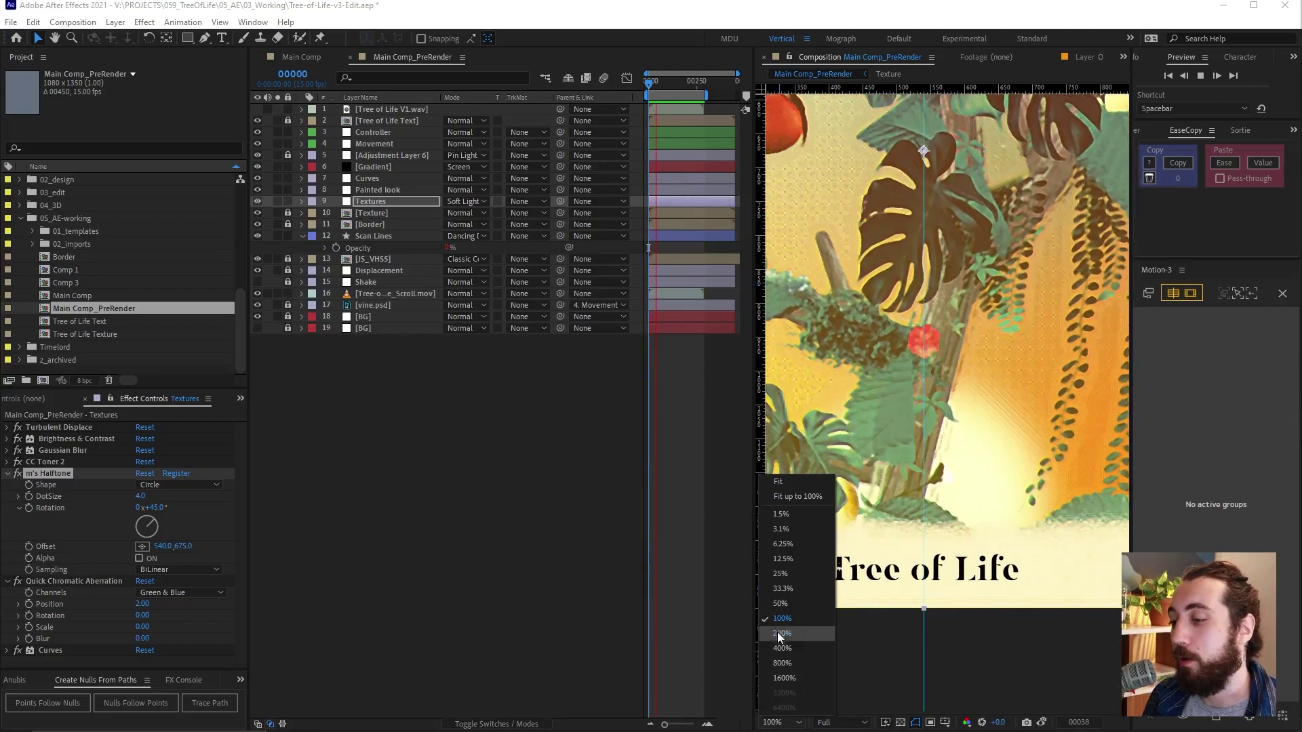
pyautogui.click(776, 482)
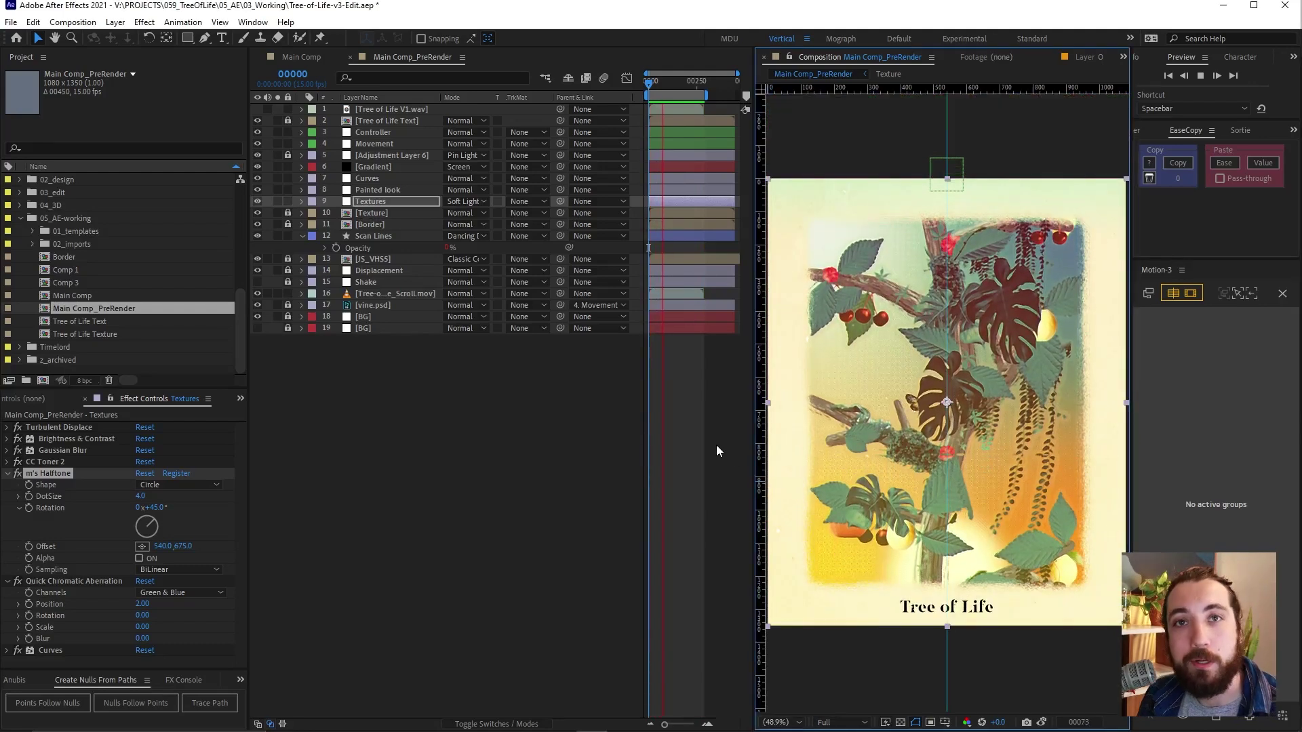